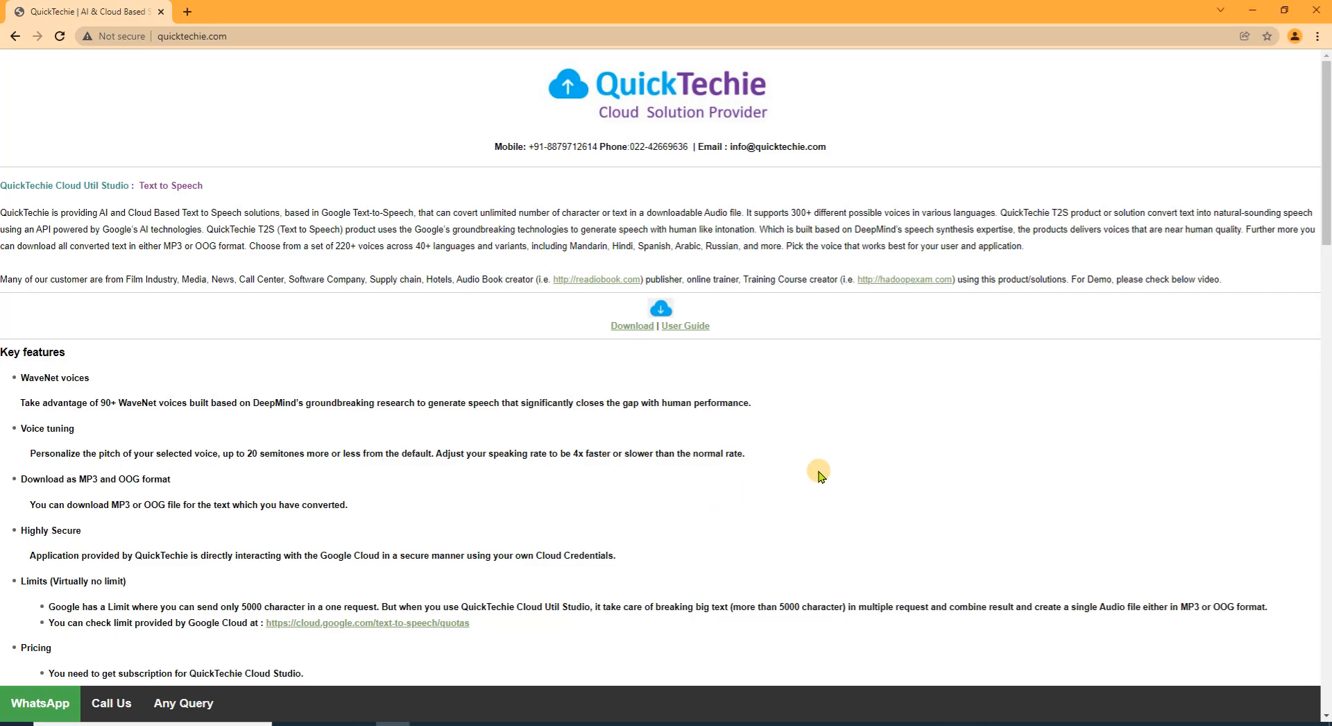
Open the T2S user guide in a new tab at Section-4: Google Cloud Account Setup
{"action": "left_click", "coordinate": [684, 325]}
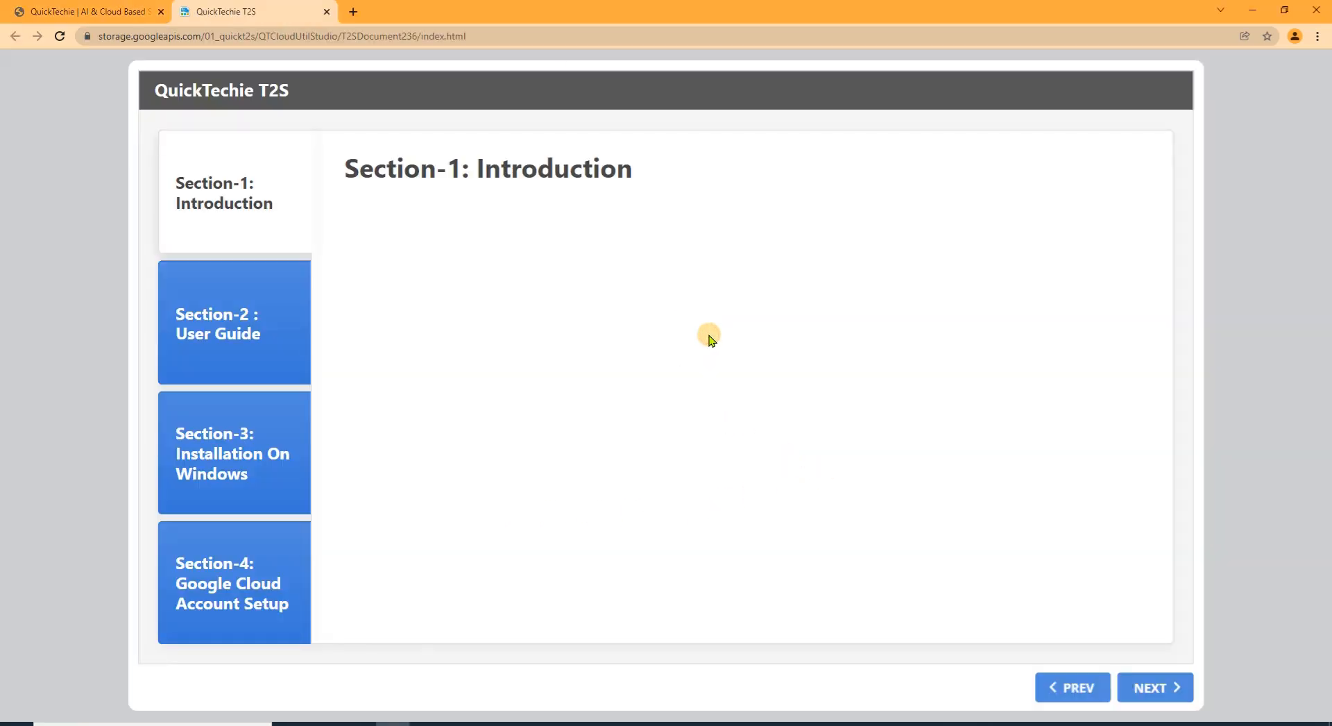
{"action": "left_click", "coordinate": [224, 621]}
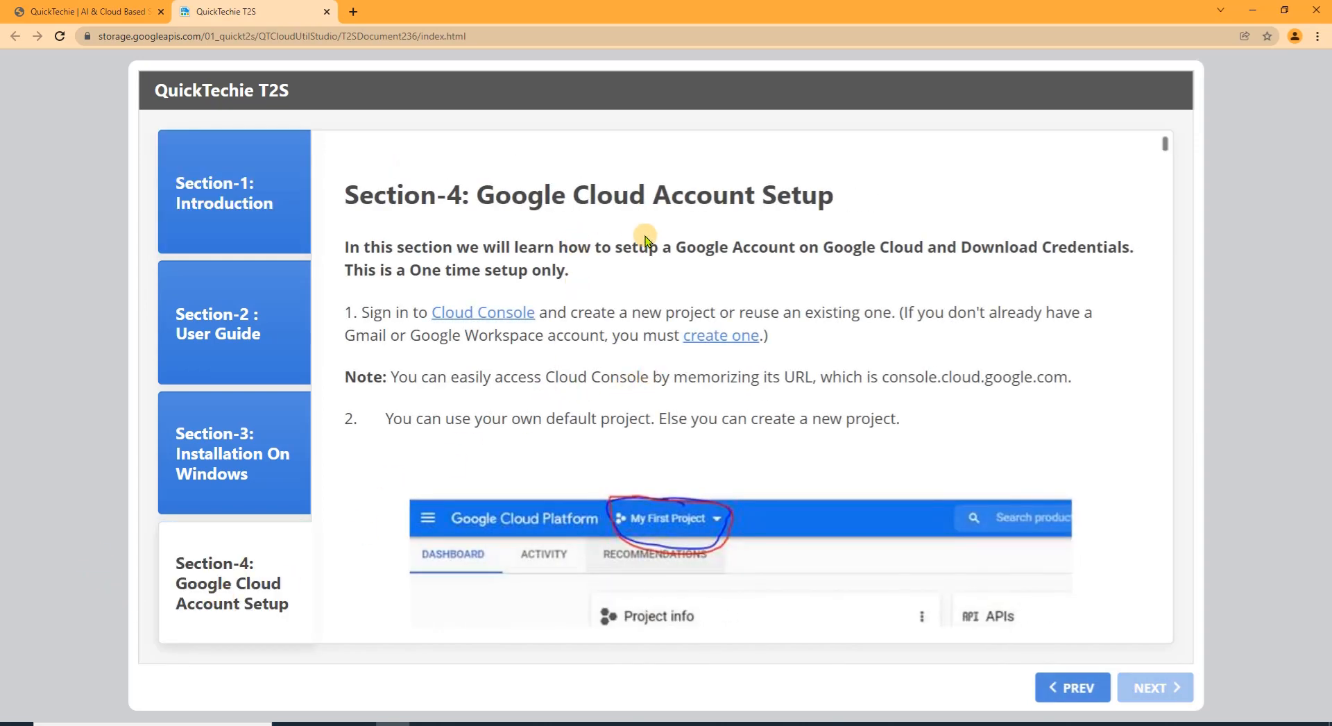
{"action": "scroll", "coordinate": [926, 397], "scroll_direction": "down", "scroll_amount": 2}
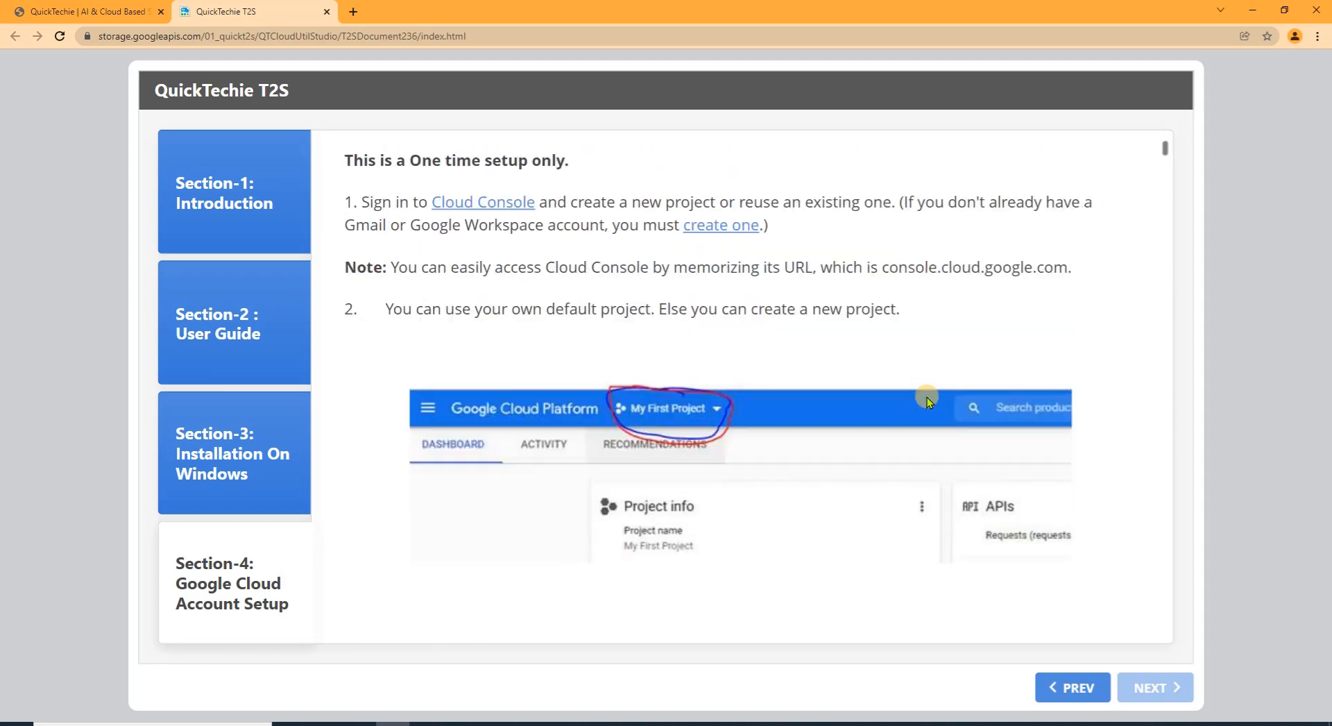
{"action": "scroll", "coordinate": [927, 397], "scroll_direction": "up", "scroll_amount": 2}
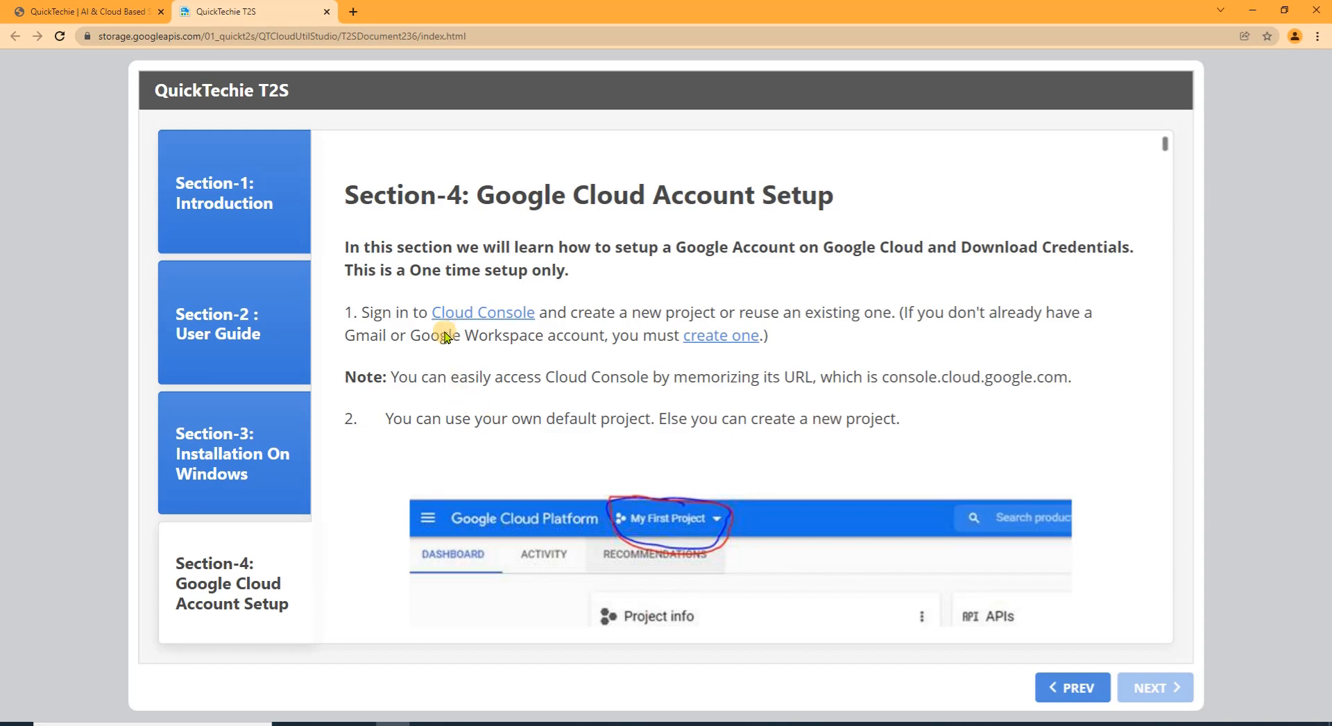
Open the Cloud Console sign-in, dismiss the translation offer, and continue with the suggested account e-mail
{"action": "left_click", "coordinate": [487, 316]}
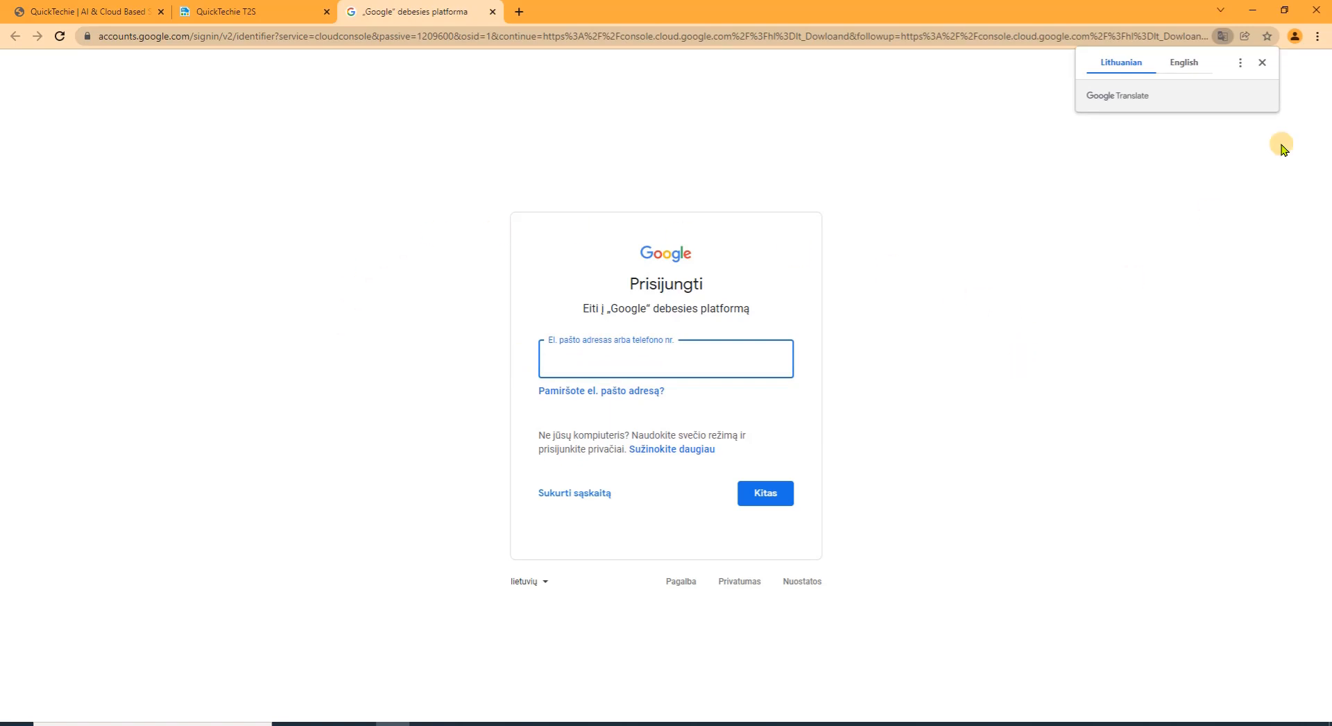
{"action": "left_click", "coordinate": [1262, 62]}
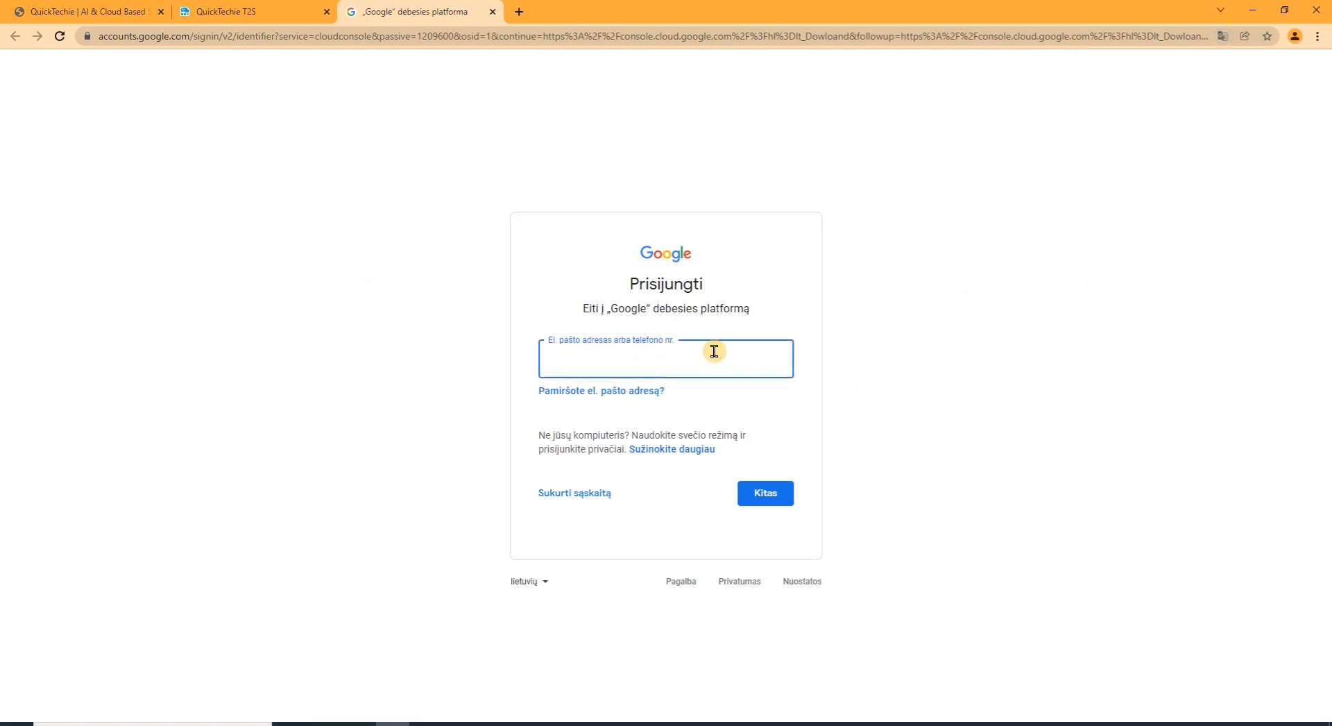
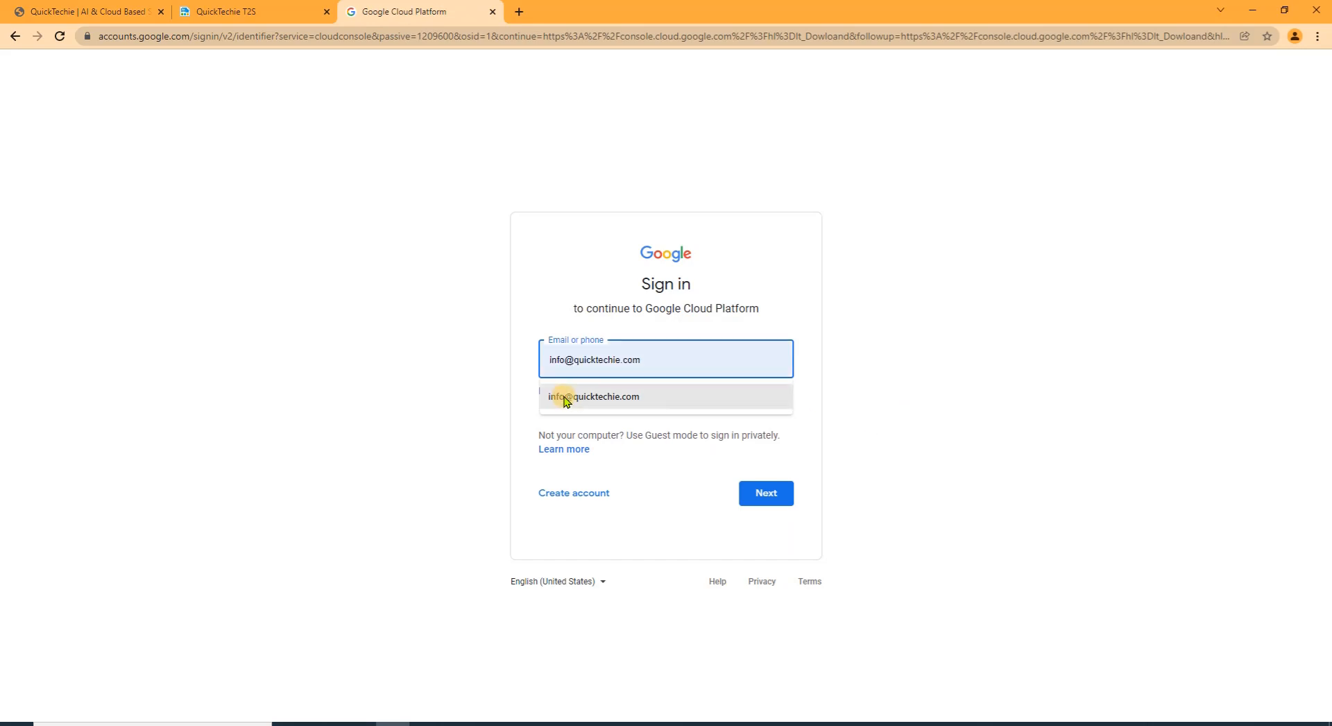
{"action": "left_click", "coordinate": [559, 394]}
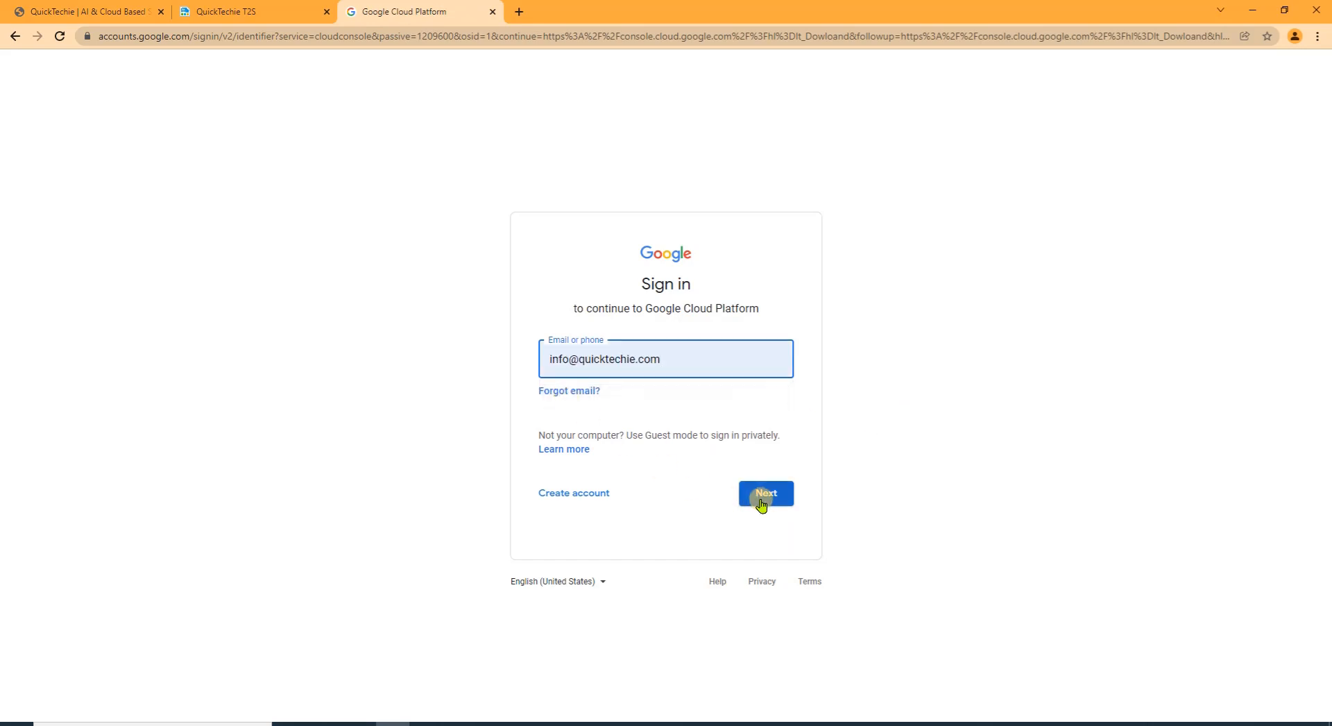
{"action": "left_click", "coordinate": [762, 504]}
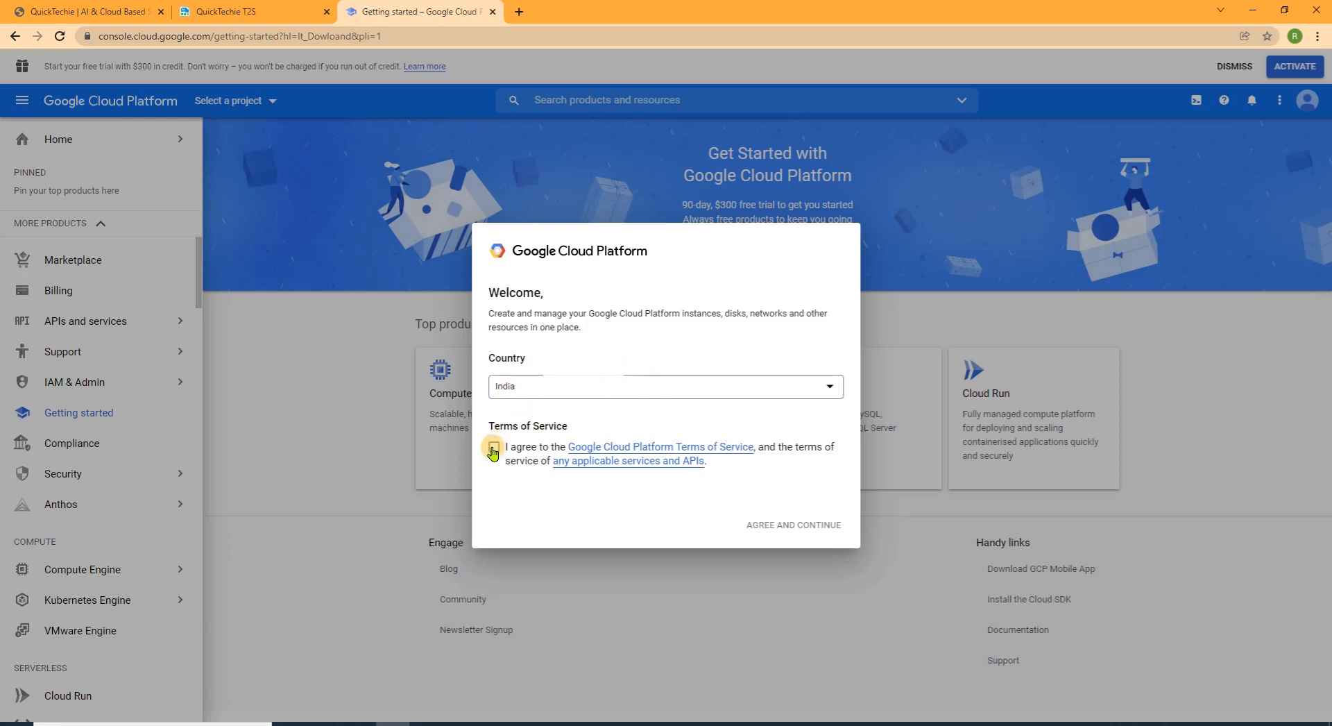
Accept the Google Cloud Platform Terms of Service with India as the country
{"action": "left_click", "coordinate": [493, 448]}
{"action": "left_click", "coordinate": [812, 532]}
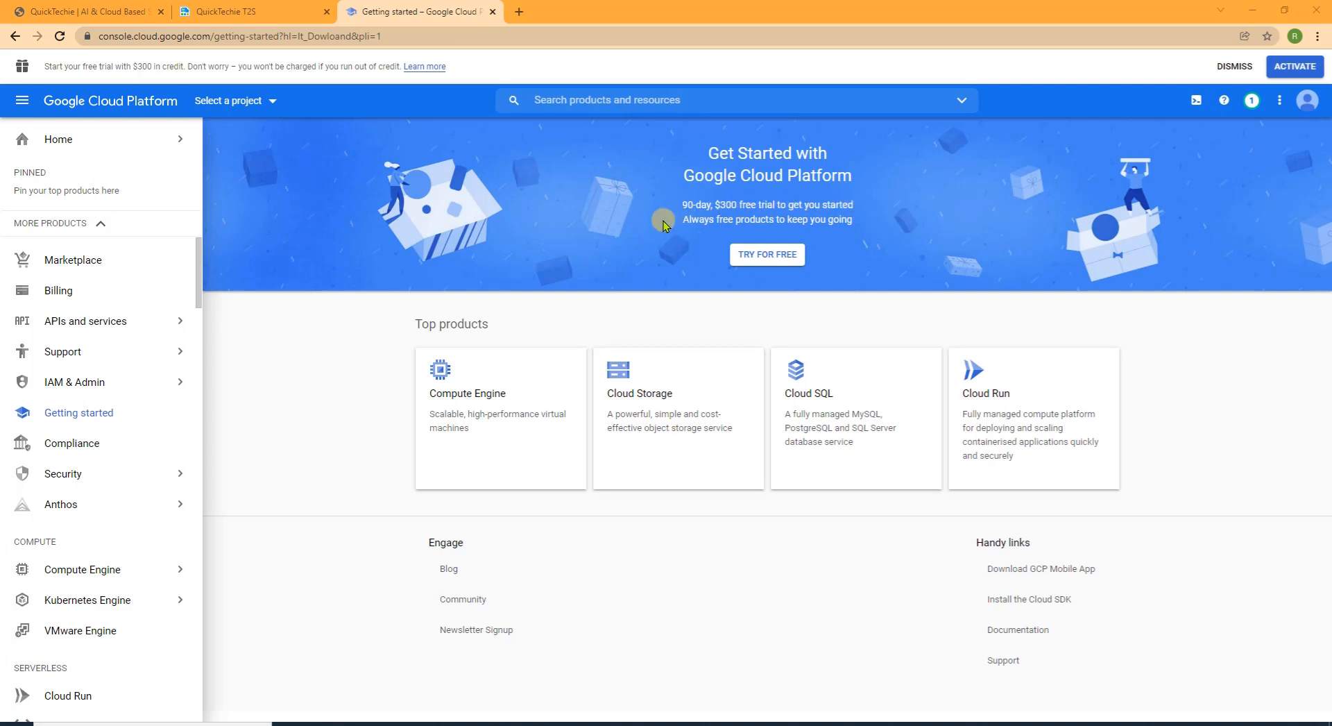
Start the free trial as a Small company and accept the Free Trial terms
{"action": "left_click", "coordinate": [767, 258]}
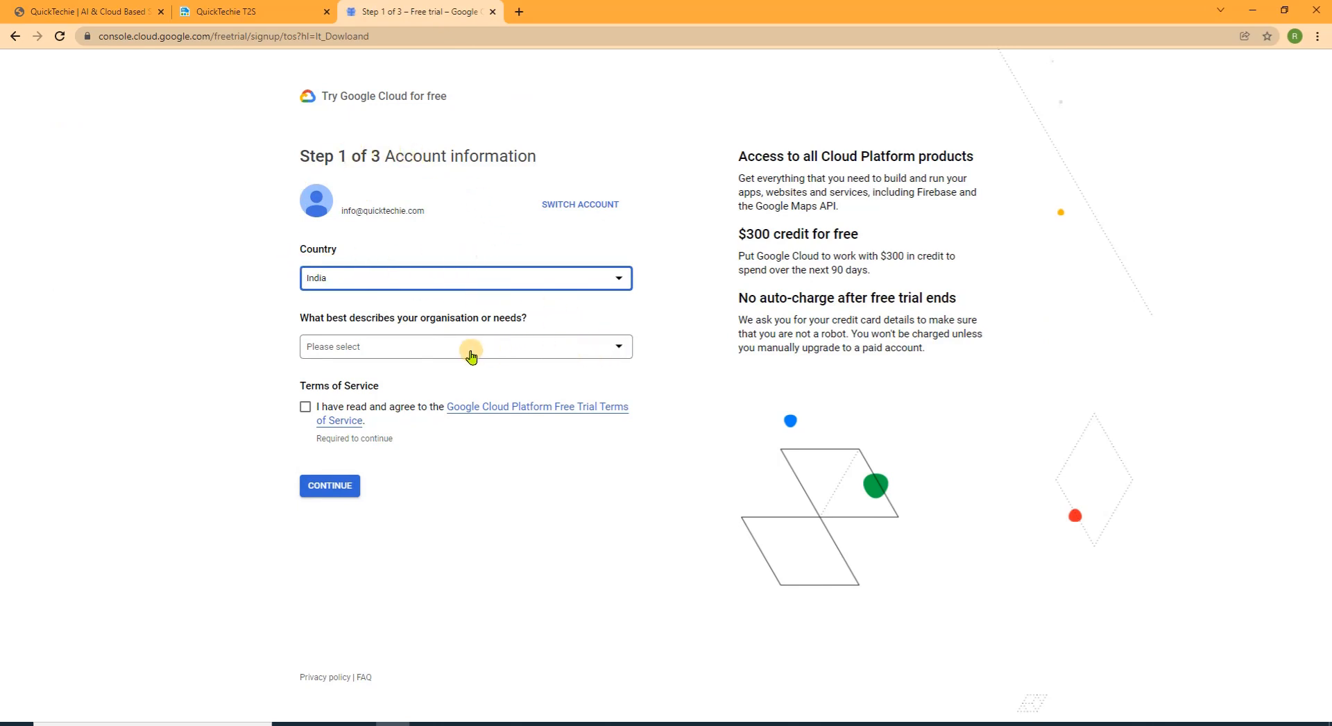
{"action": "left_click", "coordinate": [610, 350]}
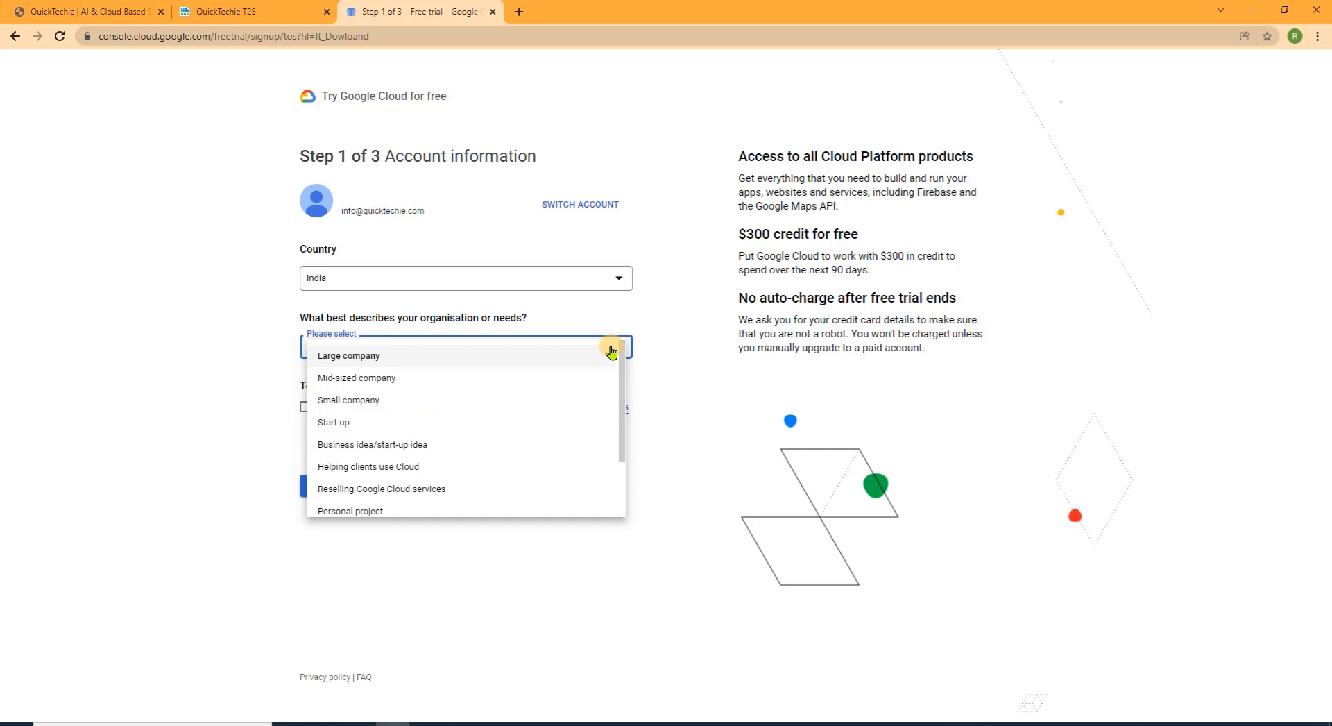
{"action": "left_click", "coordinate": [416, 398]}
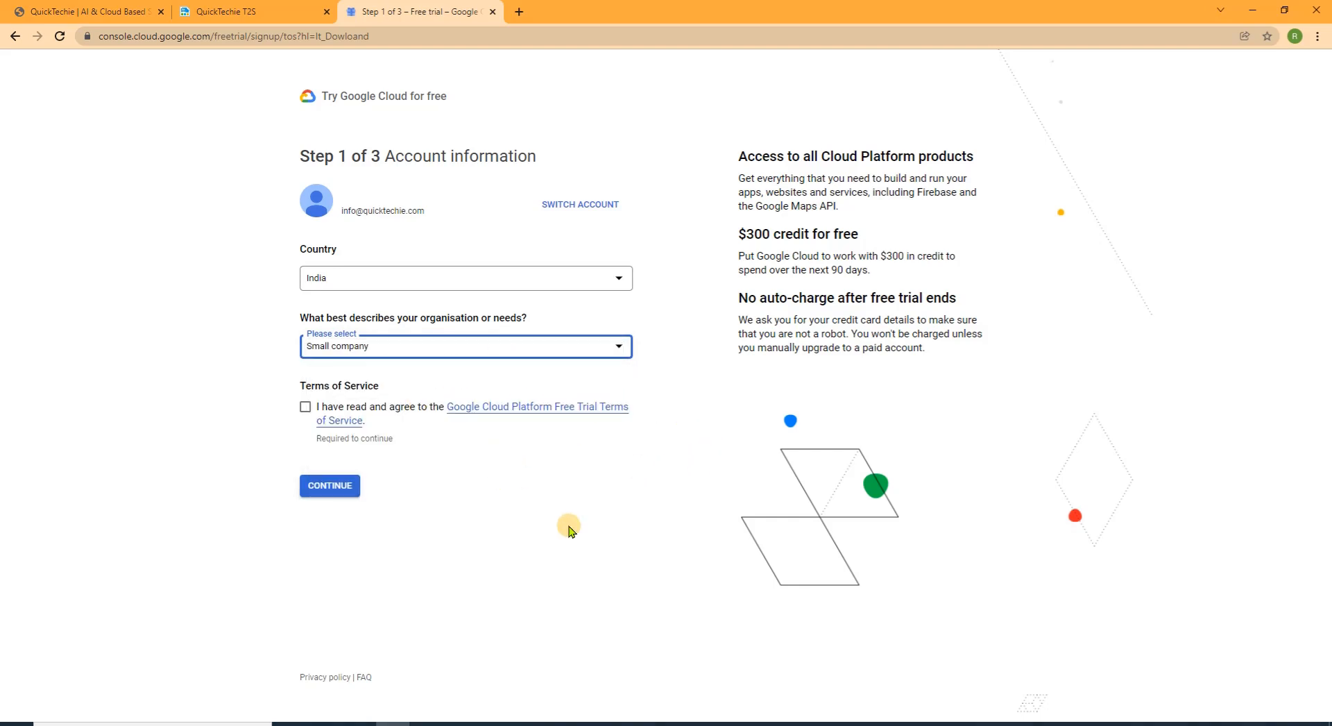
{"action": "left_click", "coordinate": [305, 407]}
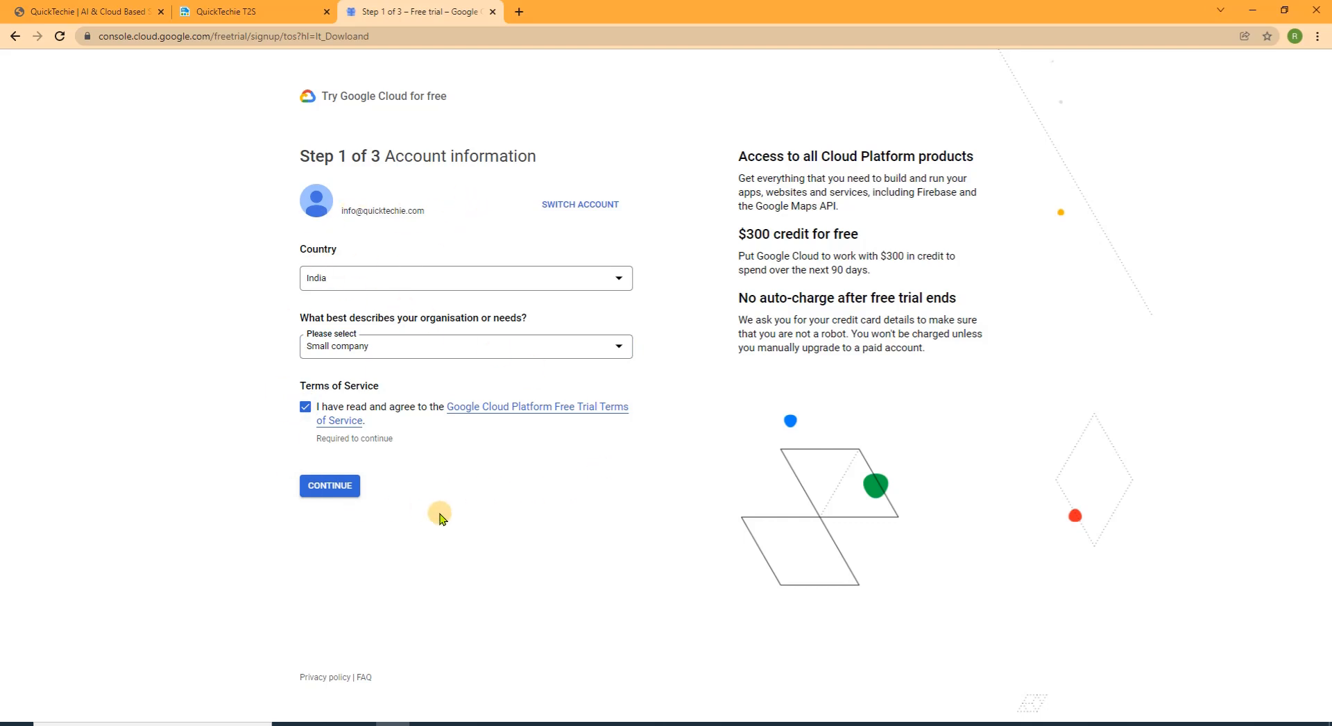
{"action": "left_click", "coordinate": [328, 485]}
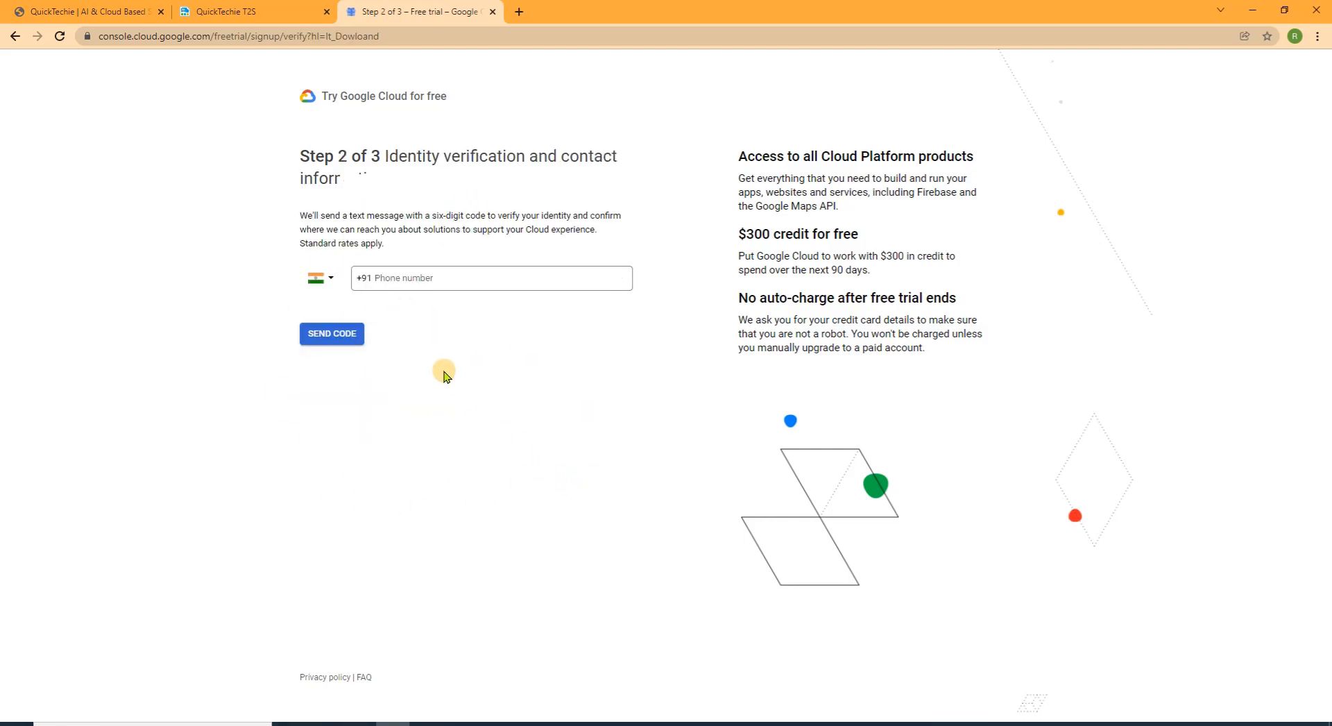
{"action": "left_click", "coordinate": [455, 278]}
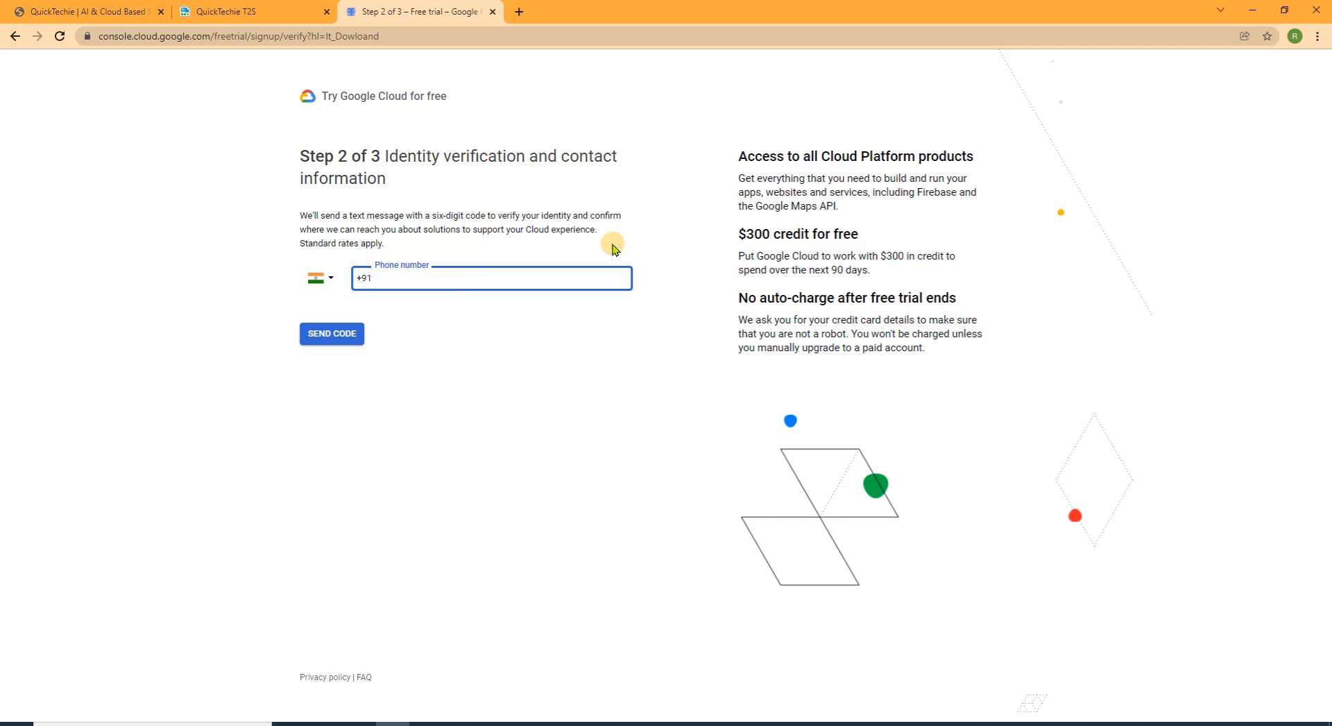
{"action": "left_click_drag", "start_coordinate": [878, 273], "coordinate": [734, 240]}
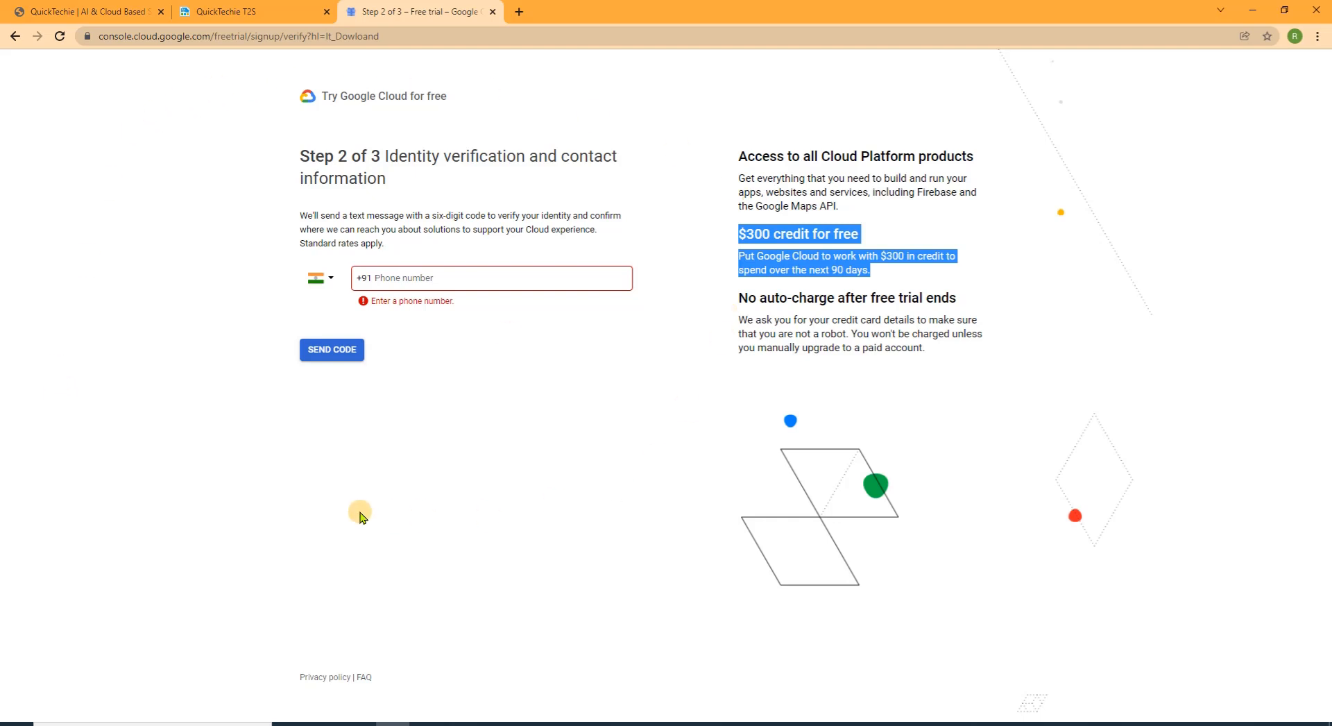
Refocus the phone number field, then switch to the QuickTechie T2S guide tab
{"action": "left_click", "coordinate": [472, 275]}
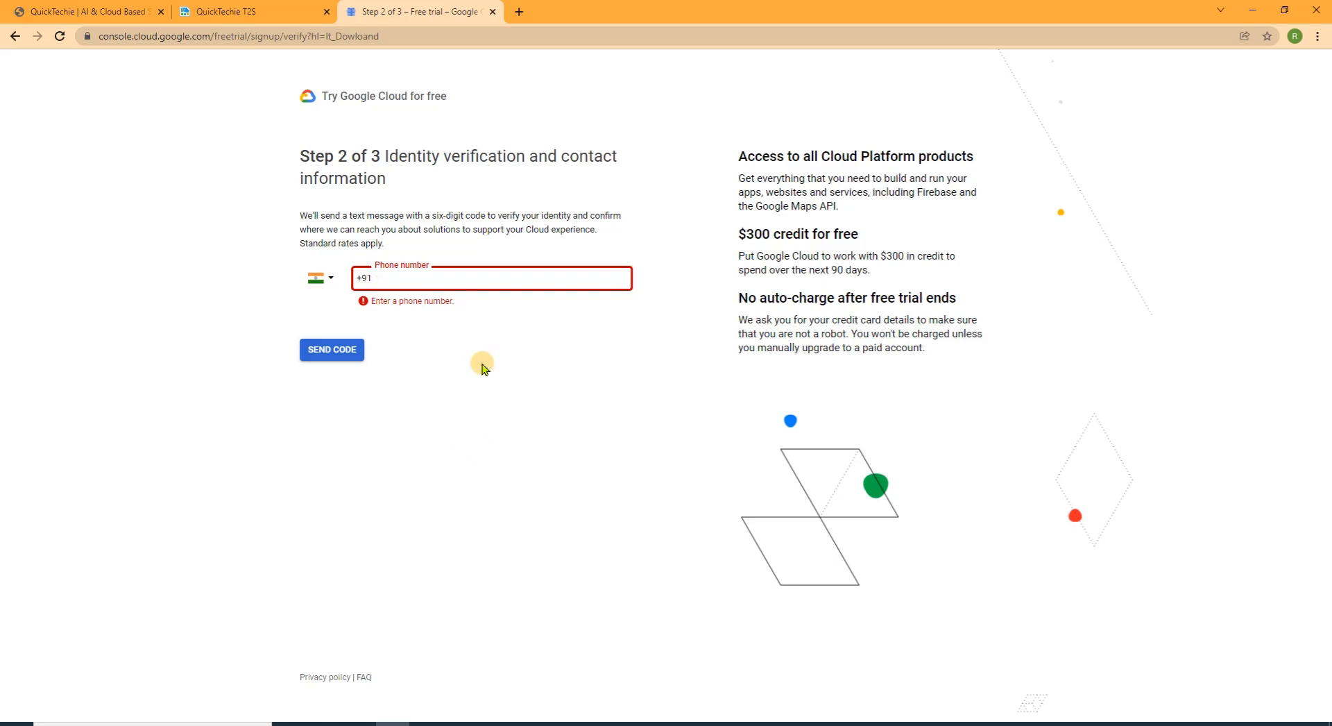
{"action": "left_click", "coordinate": [238, 12]}
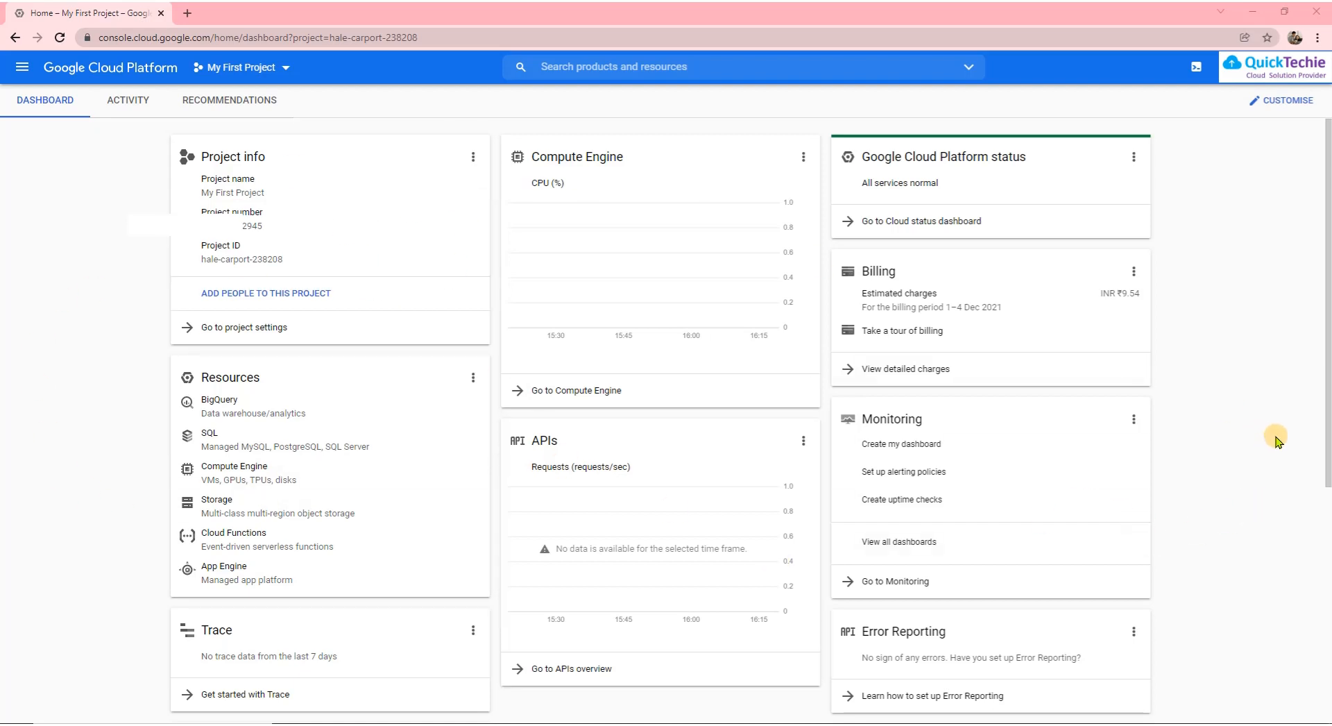
Read step 3 of the QuickTechie T2S guide, then return to the Cloud Console dashboard
{"action": "key", "text": "alt+Tab"}
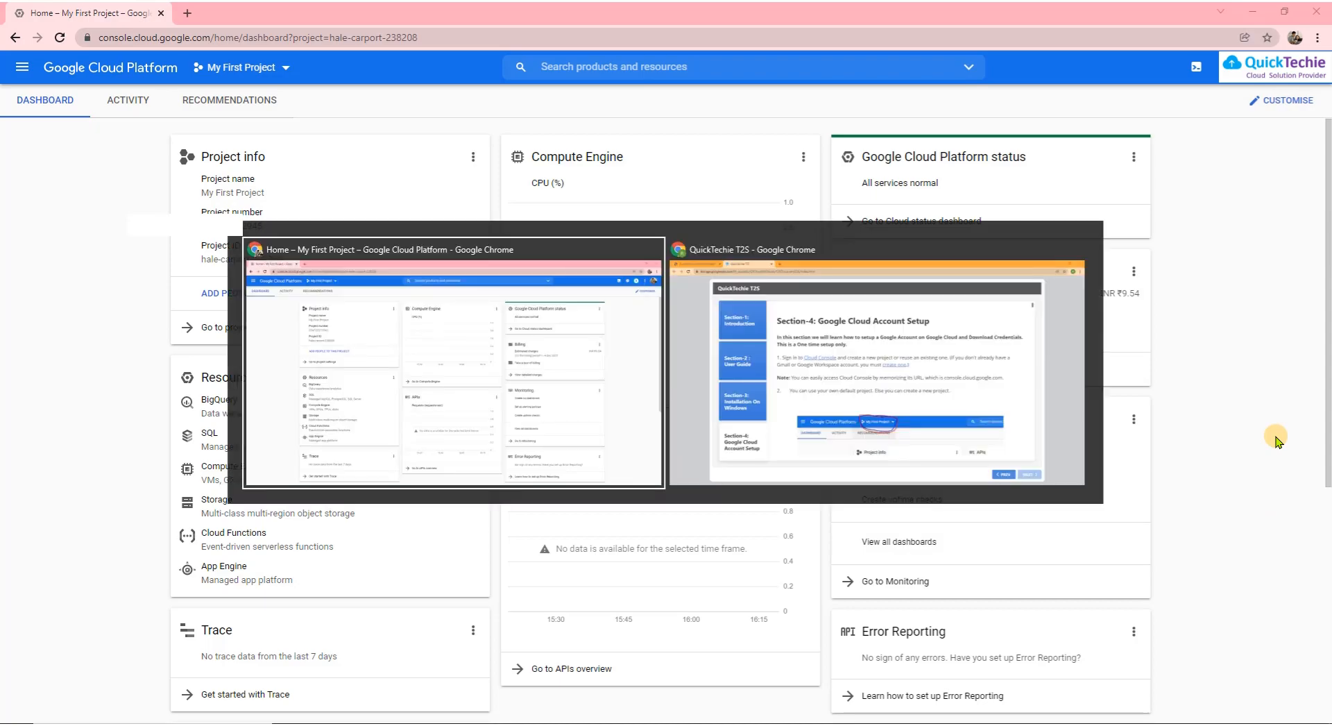
{"action": "key", "text": "Tab"}
{"action": "scroll", "coordinate": [485, 430], "scroll_direction": "down", "scroll_amount": 2}
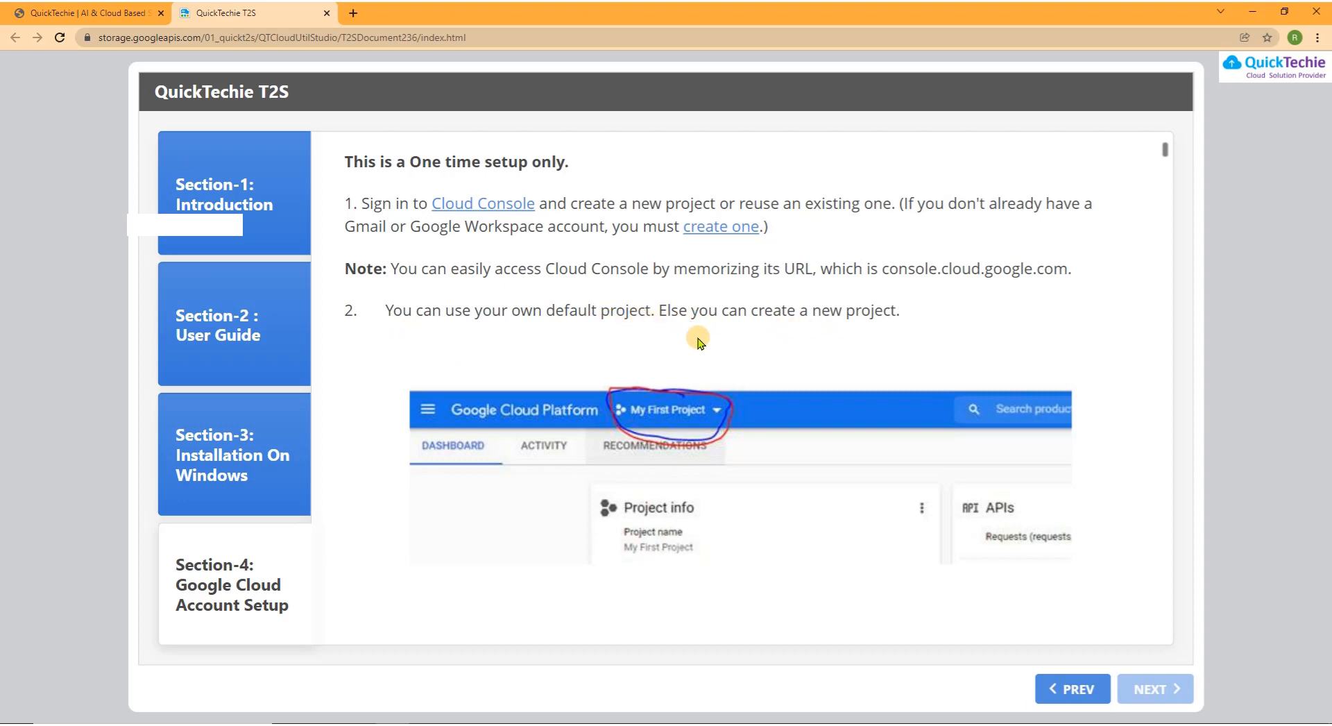
{"action": "scroll", "coordinate": [854, 347], "scroll_direction": "down", "scroll_amount": 2}
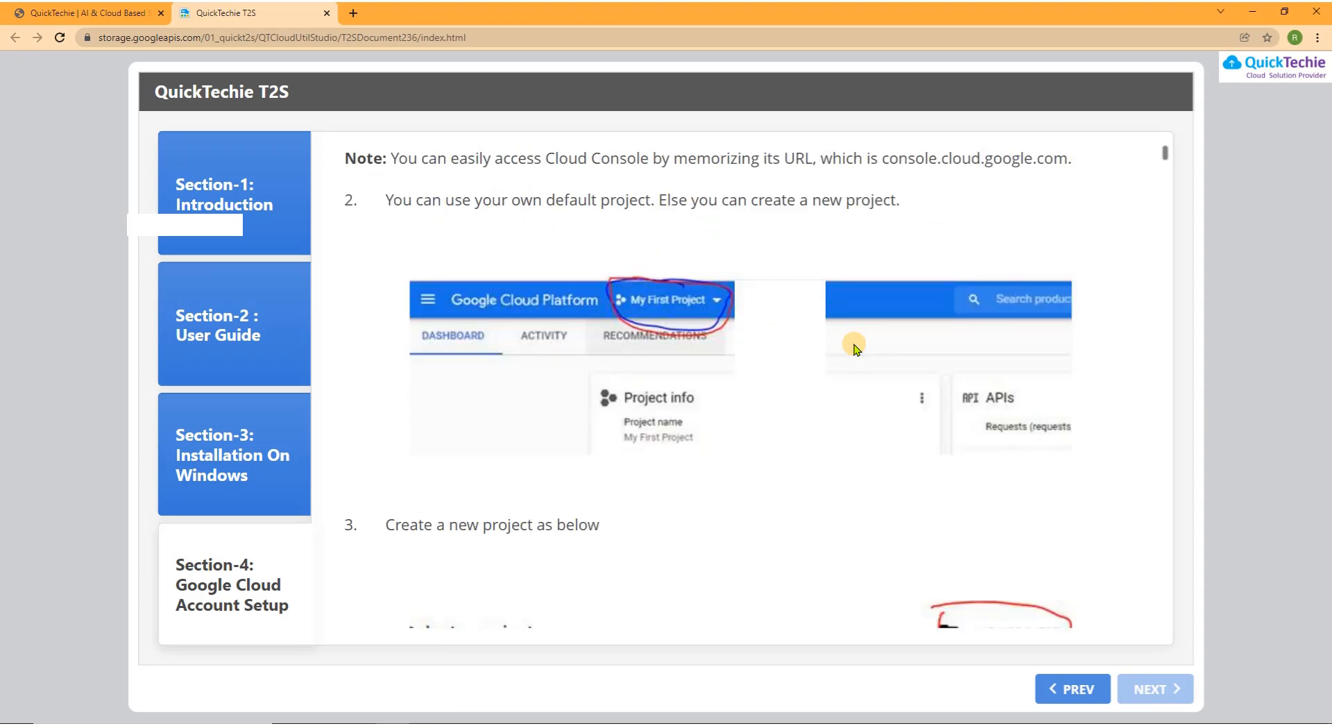
{"action": "key", "text": "alt+Tab"}
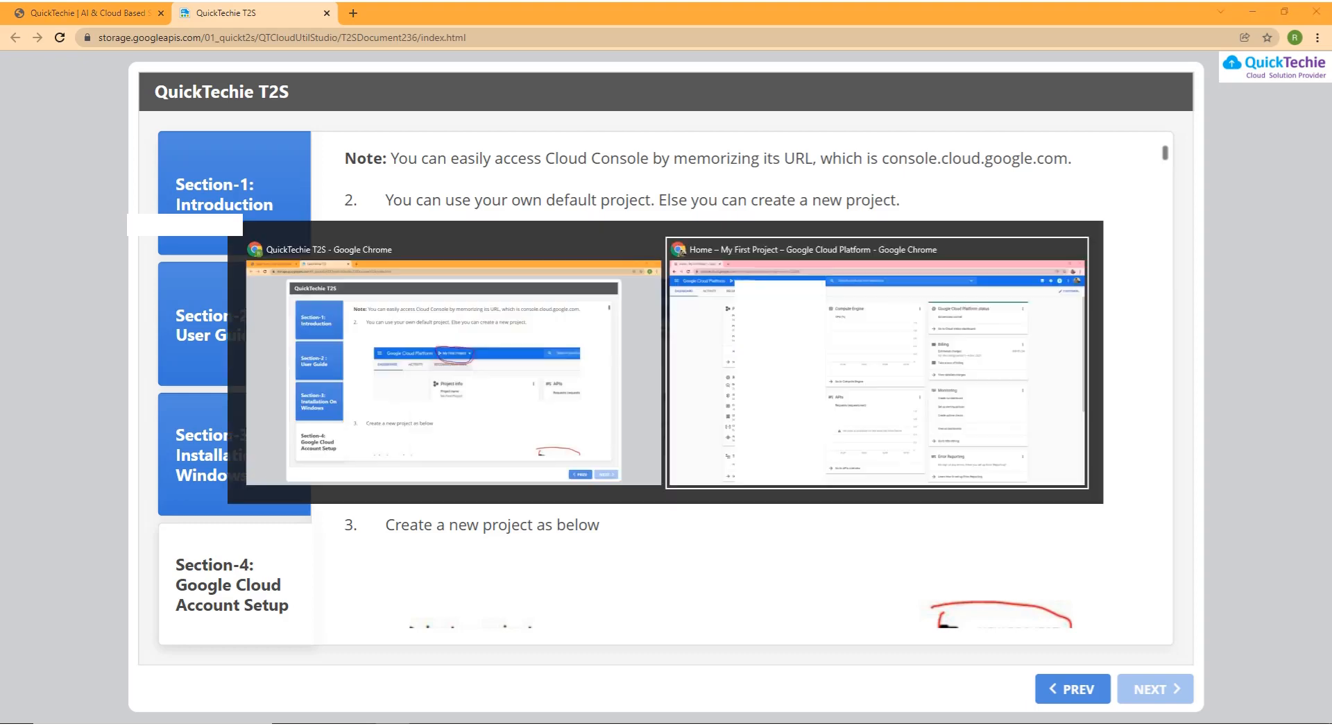
Open the project list showing QuickTechieT2S, HETrainings and NewProject1, cross-checking the guide
{"action": "left_click", "coordinate": [287, 71]}
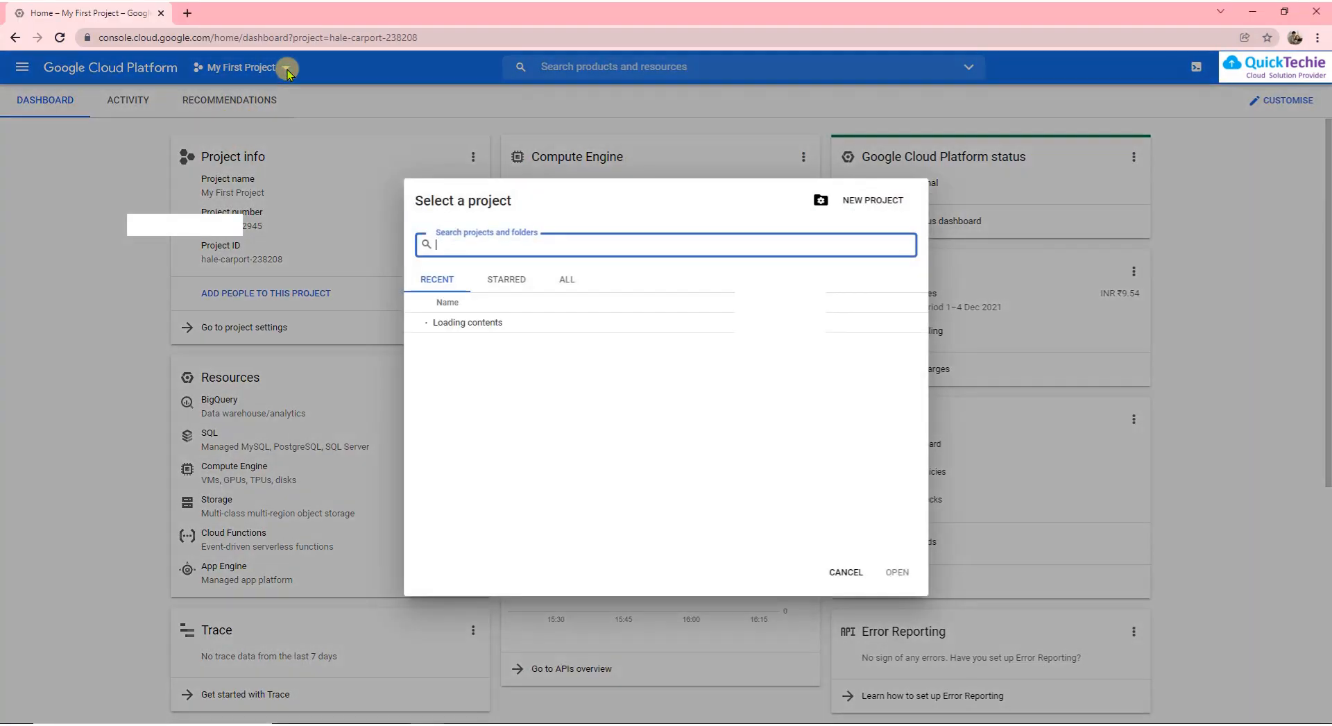
{"action": "mouse_move", "coordinate": [533, 425]}
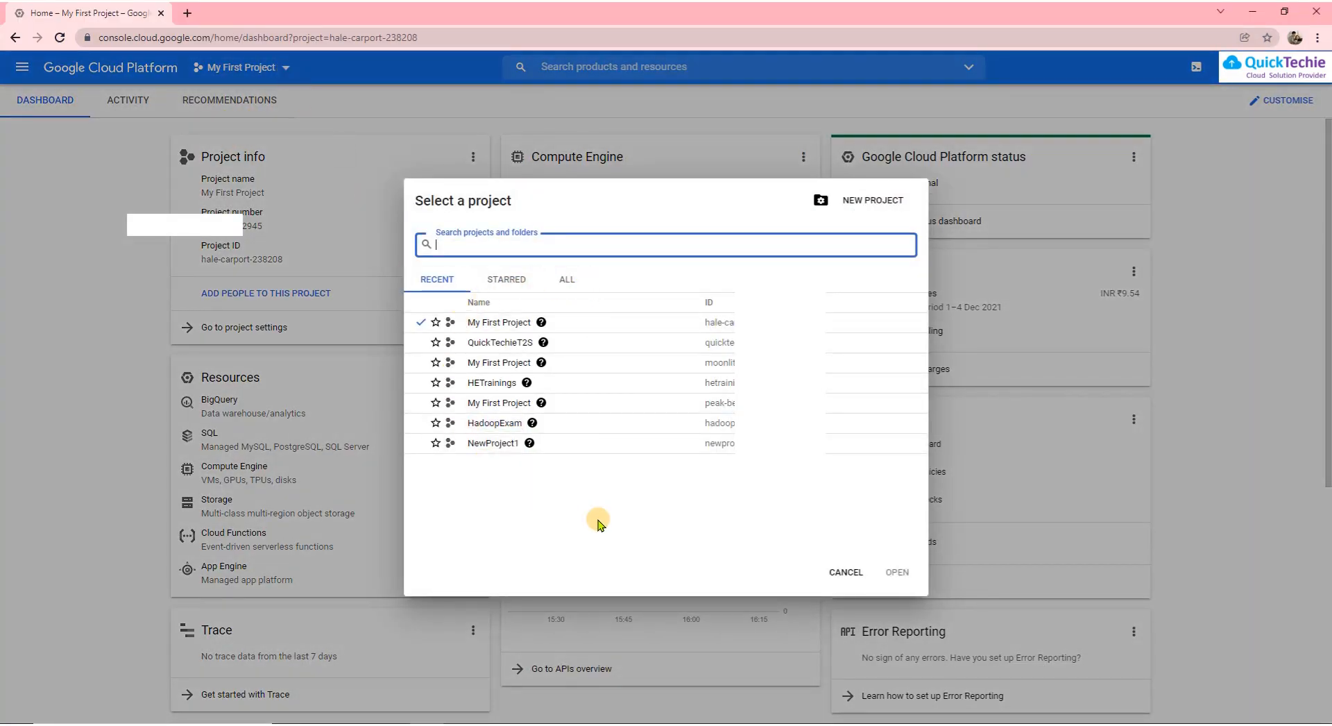
{"action": "key", "text": "alt+Tab"}
{"action": "scroll", "coordinate": [984, 469], "scroll_direction": "down", "scroll_amount": 2}
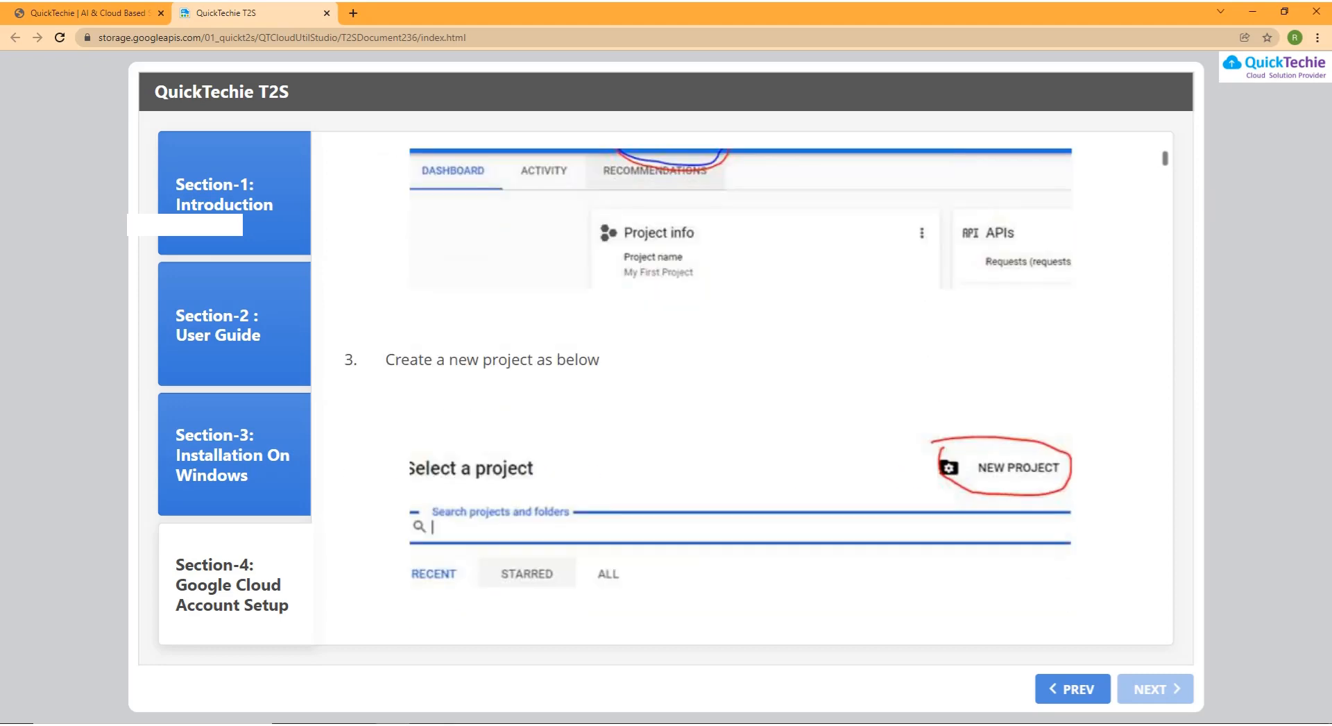
{"action": "scroll", "coordinate": [858, 366], "scroll_direction": "down", "scroll_amount": 2}
{"action": "key", "text": "alt+Tab"}
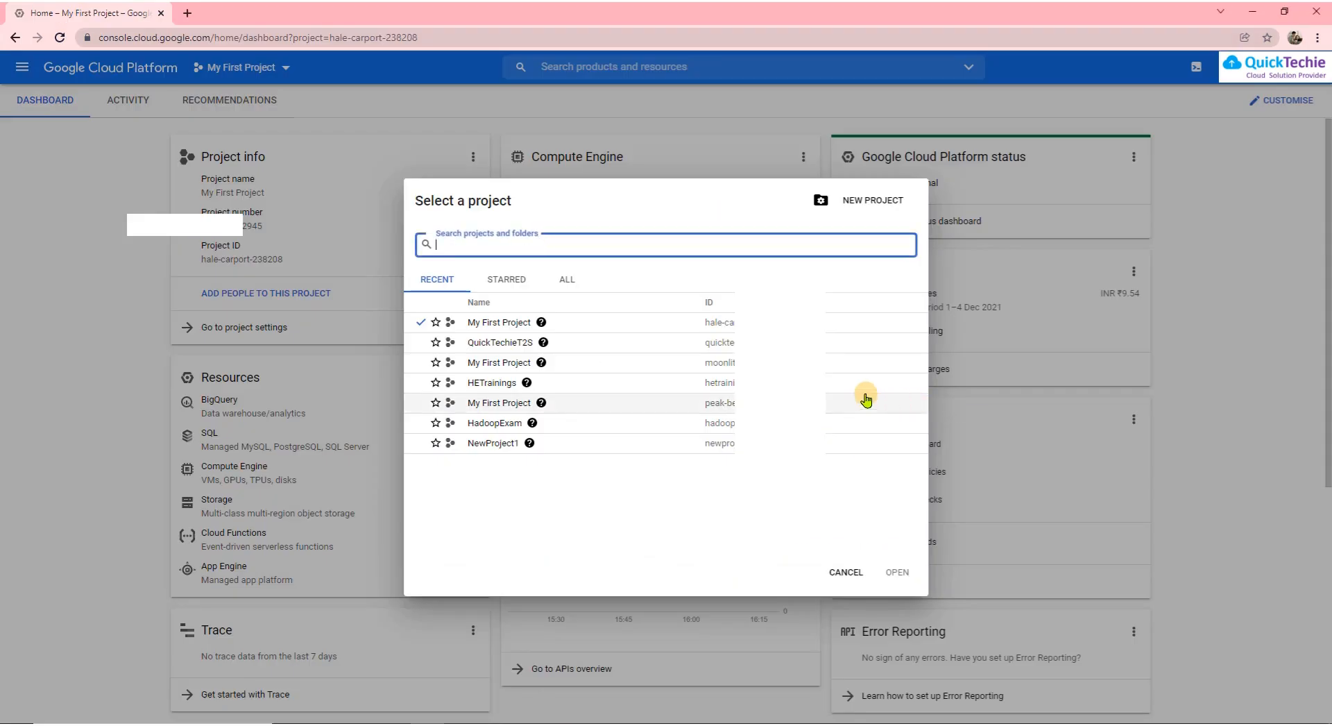
Start a new project named QuickTechieT2S_1, built from the QuickTechieT2S suggestion
{"action": "left_click", "coordinate": [872, 201]}
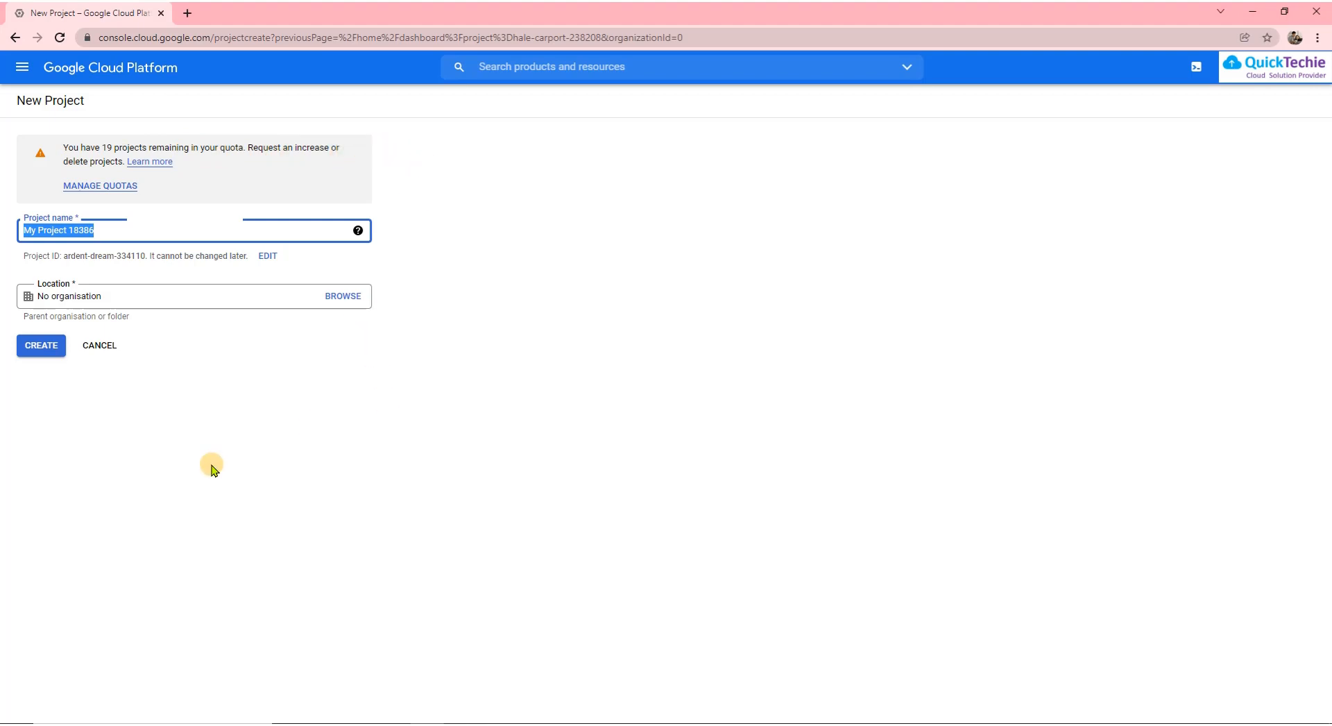
{"action": "type", "text": "Q"}
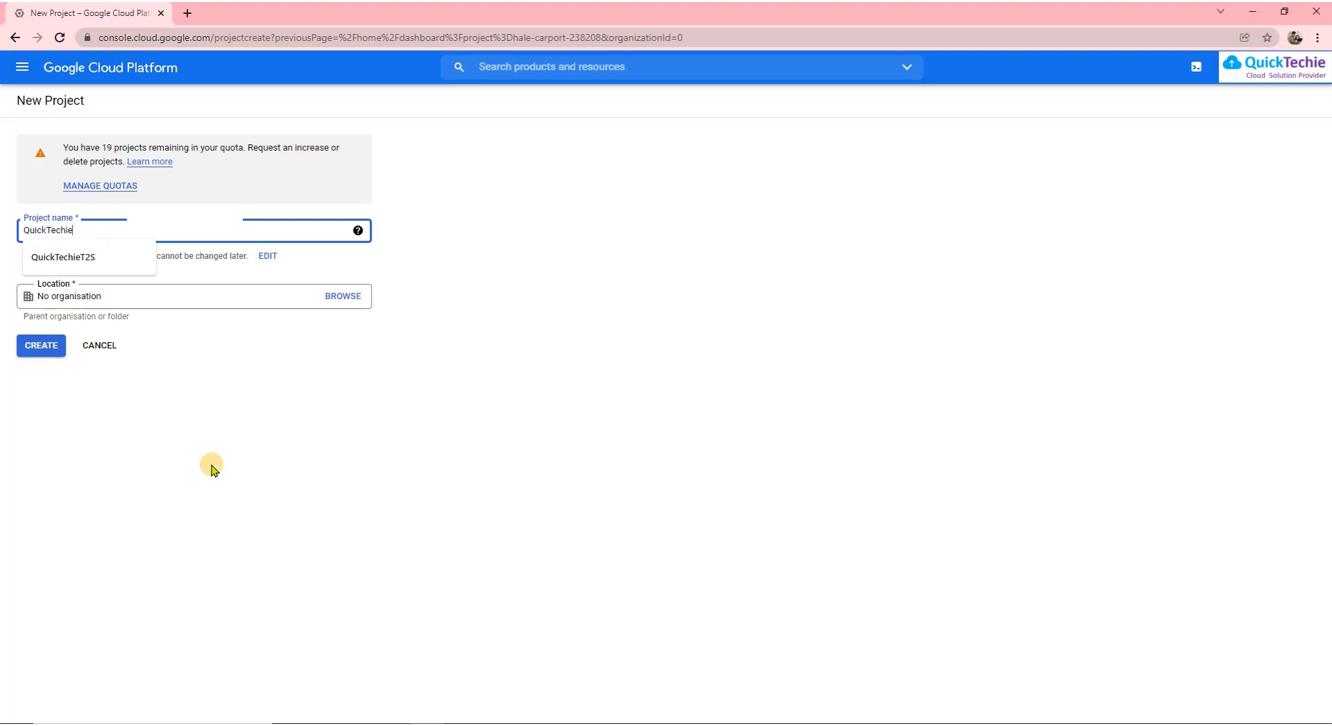
{"action": "type", "text": "uickTechie"}
{"action": "key", "text": "Down"}
{"action": "key", "text": "Return"}
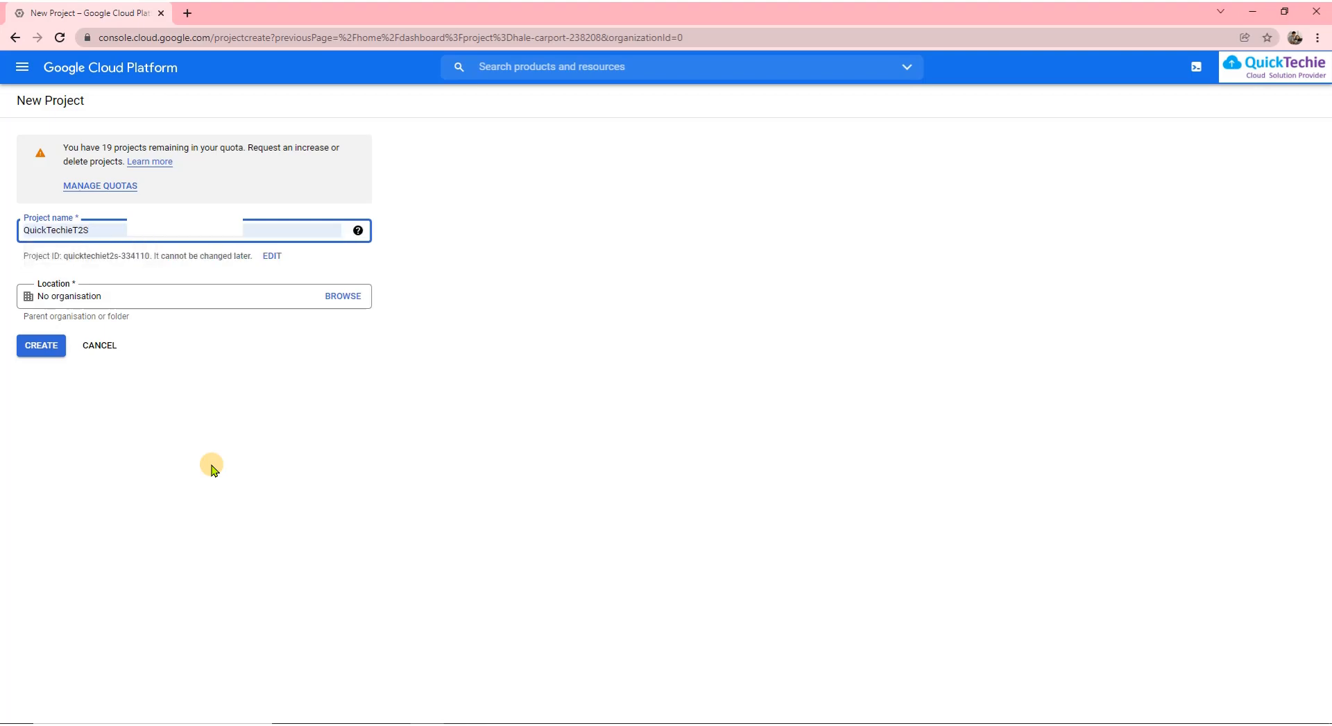
{"action": "type", "text": "_1"}
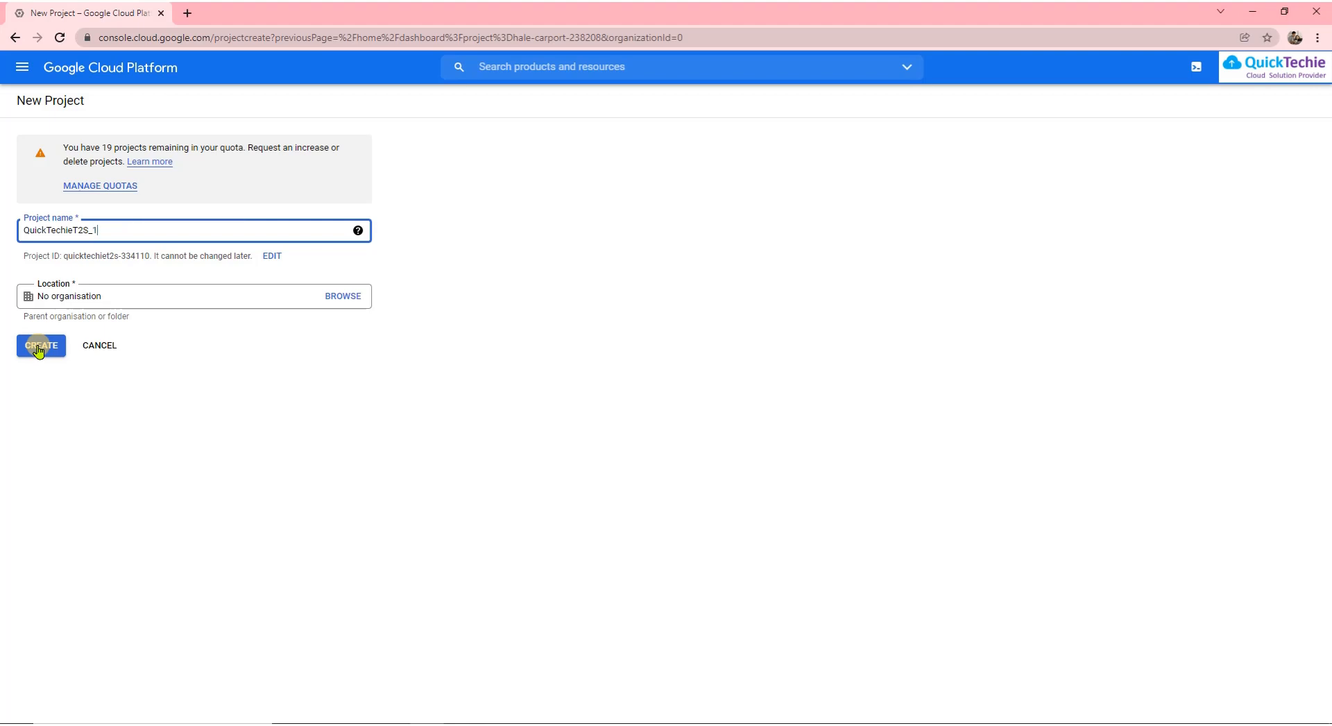
Remove the invalid underscore so the name reads QuickTechieT2S1 (ID quicktechiet2s1) and create it
{"action": "left_click", "coordinate": [39, 346]}
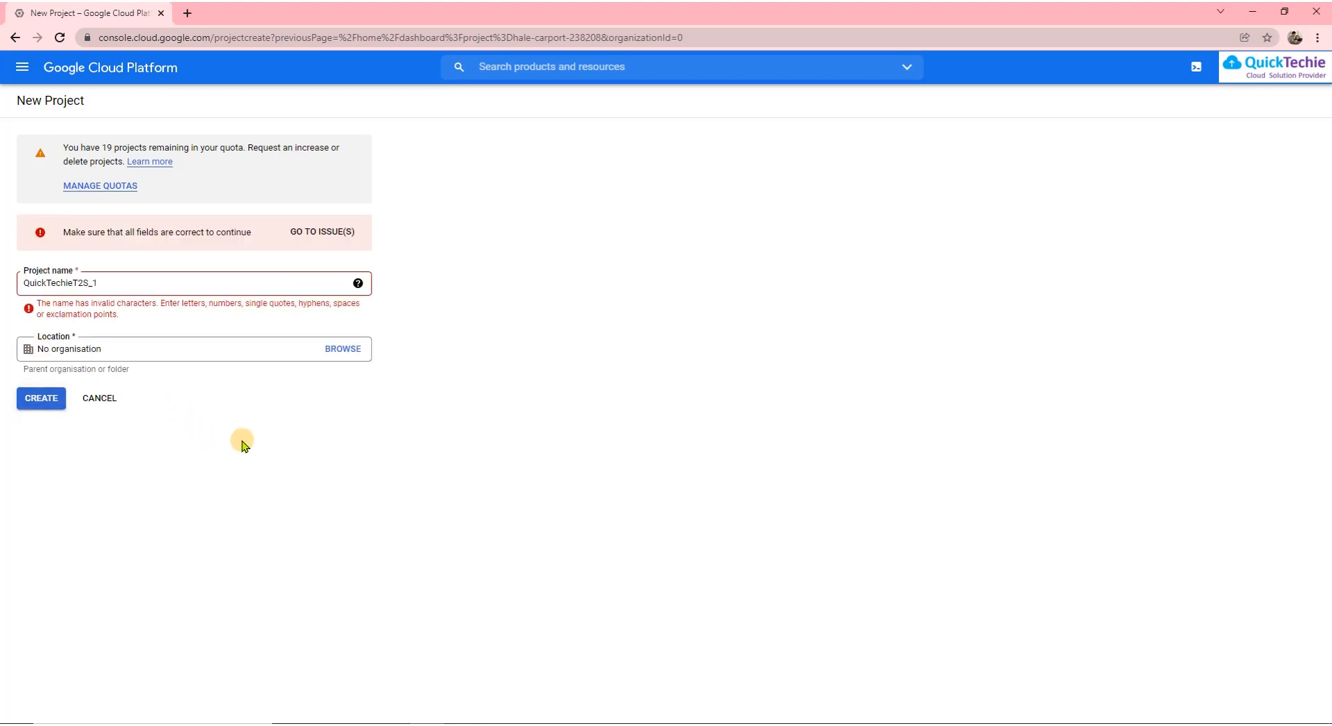
{"action": "left_click", "coordinate": [89, 284]}
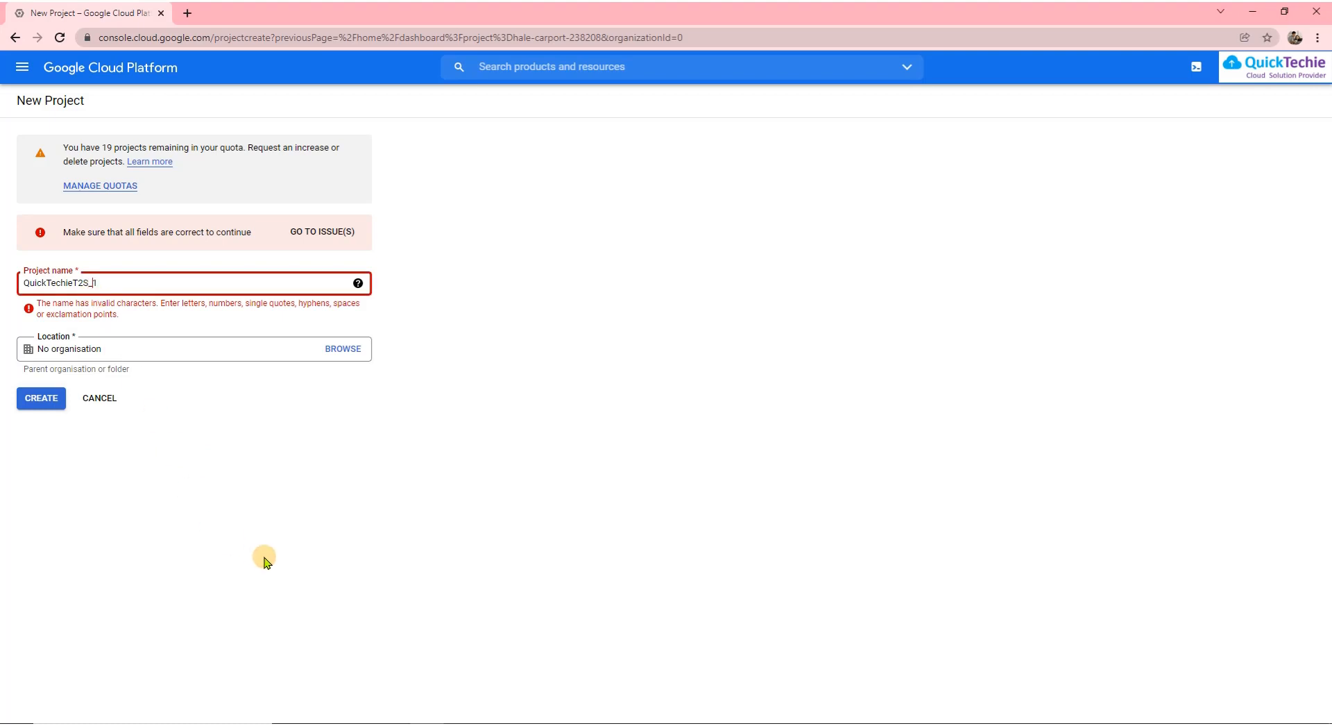
{"action": "key", "text": "BackSpace"}
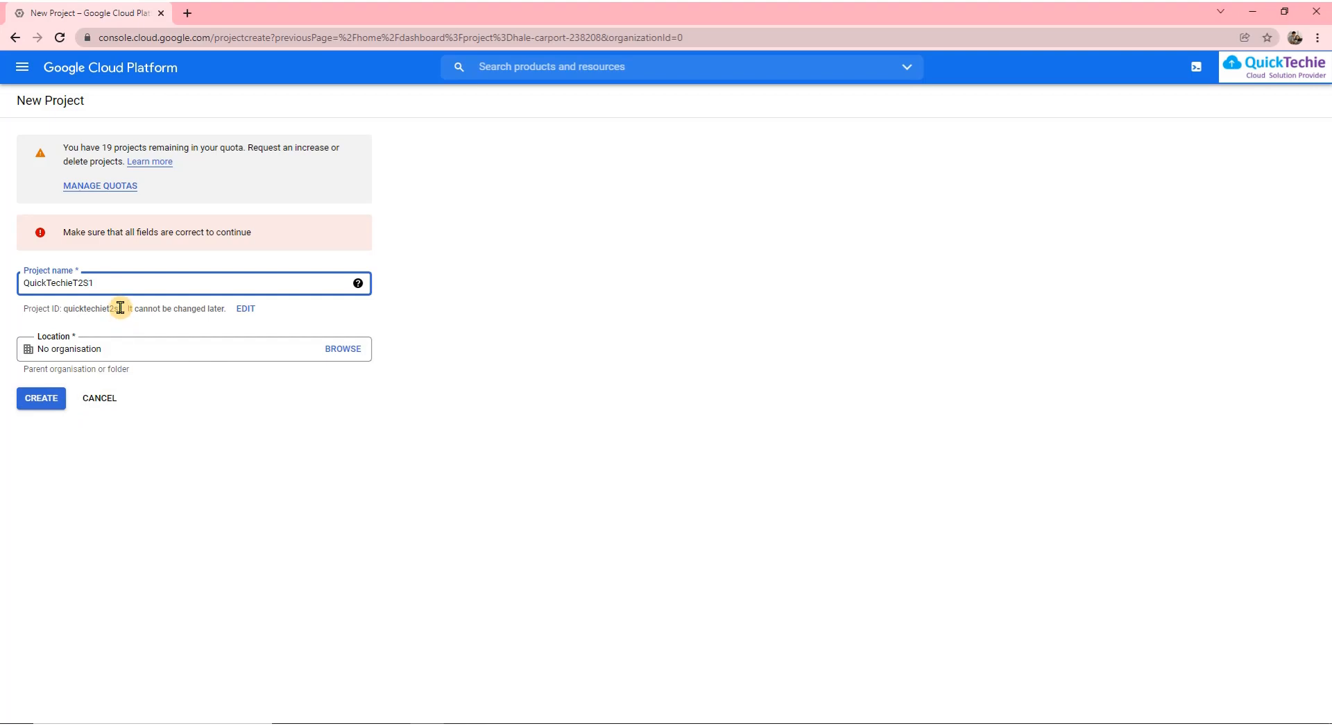
{"action": "left_click_drag", "start_coordinate": [124, 308], "coordinate": [61, 310]}
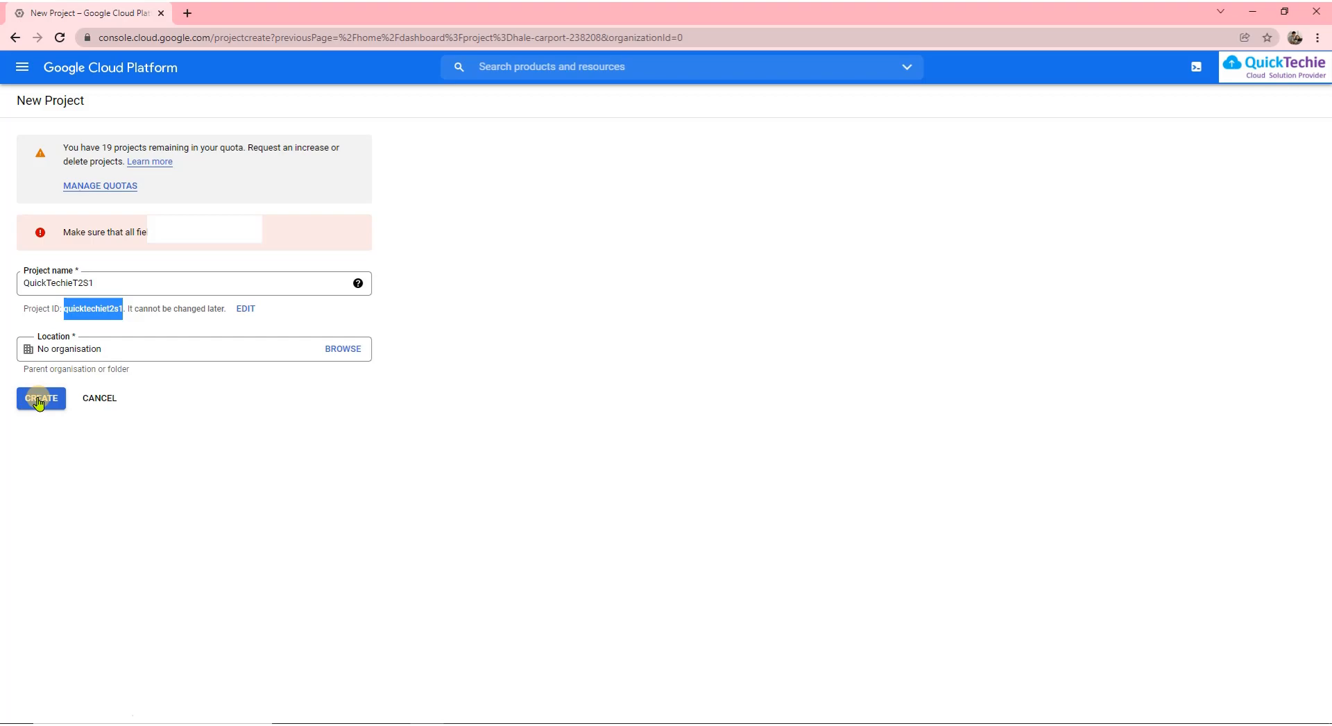
{"action": "left_click", "coordinate": [38, 401]}
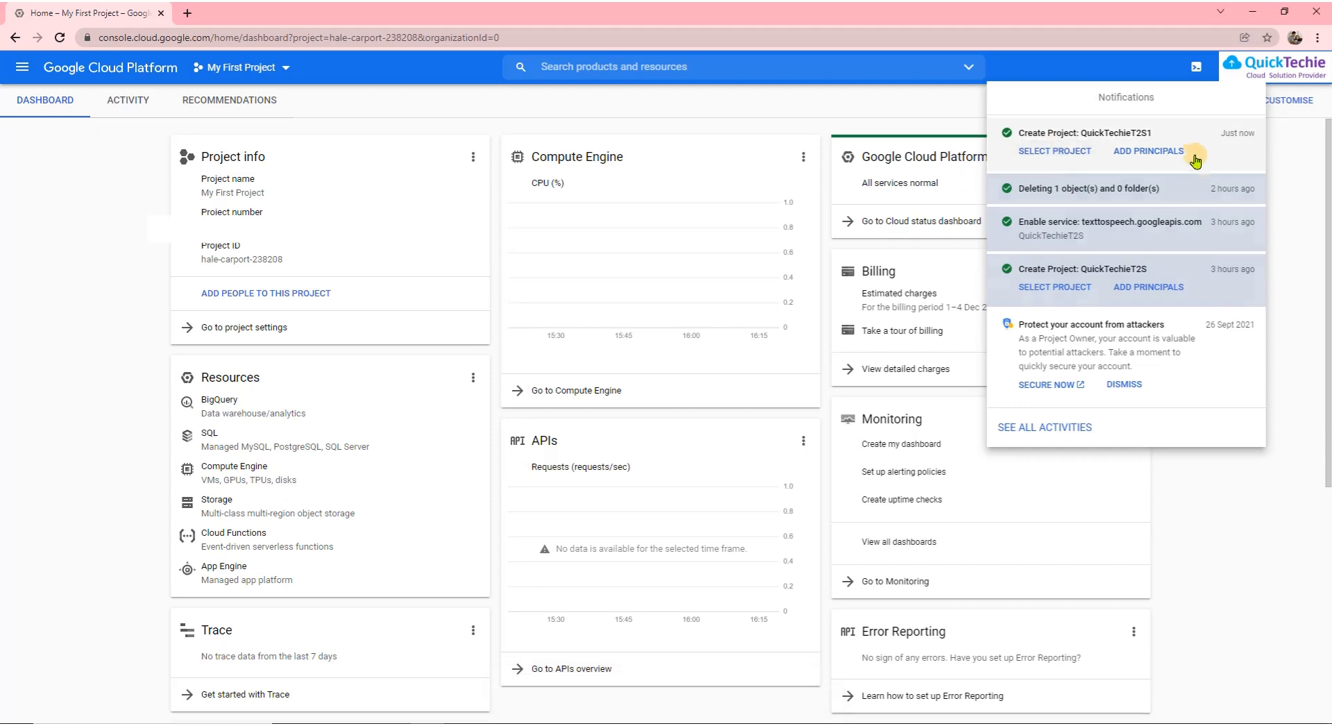
Check the setup guide, then select QuickTechieT2S1 from its creation notification
{"action": "key", "text": "alt+Tab"}
{"action": "scroll", "coordinate": [693, 484], "scroll_direction": "down", "scroll_amount": 1}
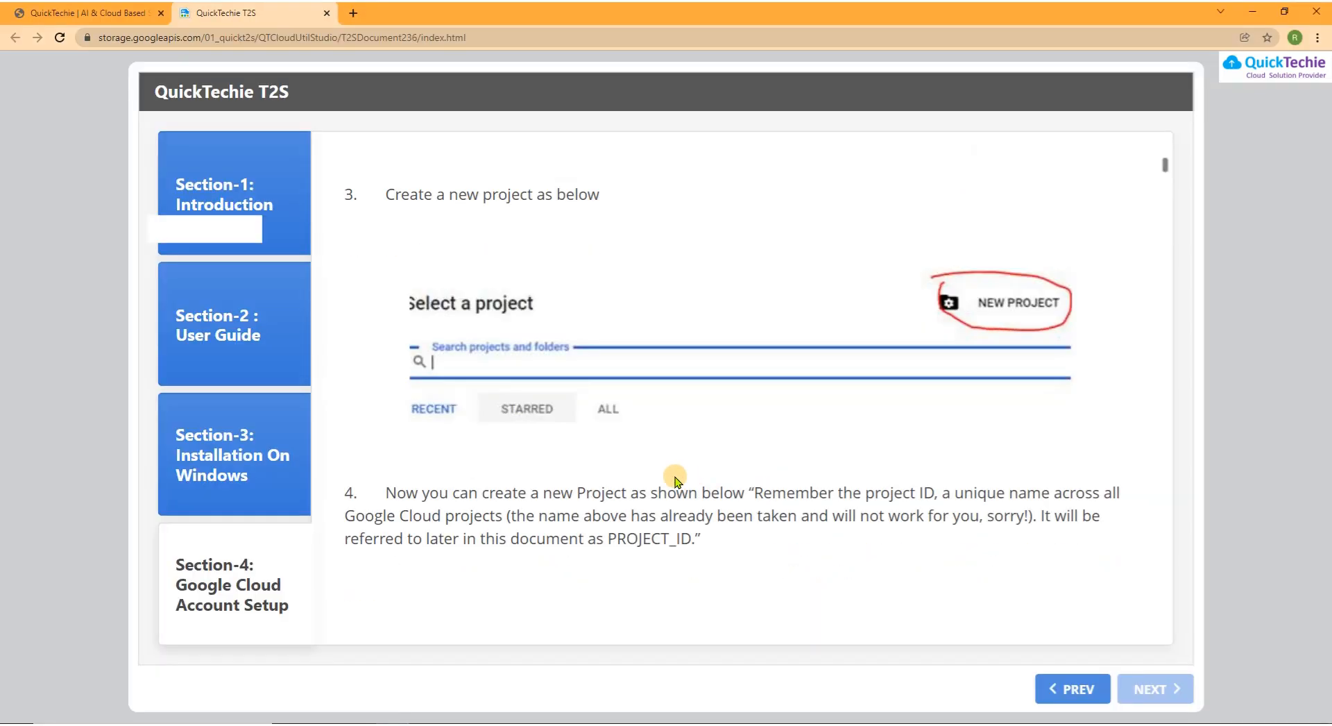
{"action": "scroll", "coordinate": [675, 480], "scroll_direction": "down", "scroll_amount": 8}
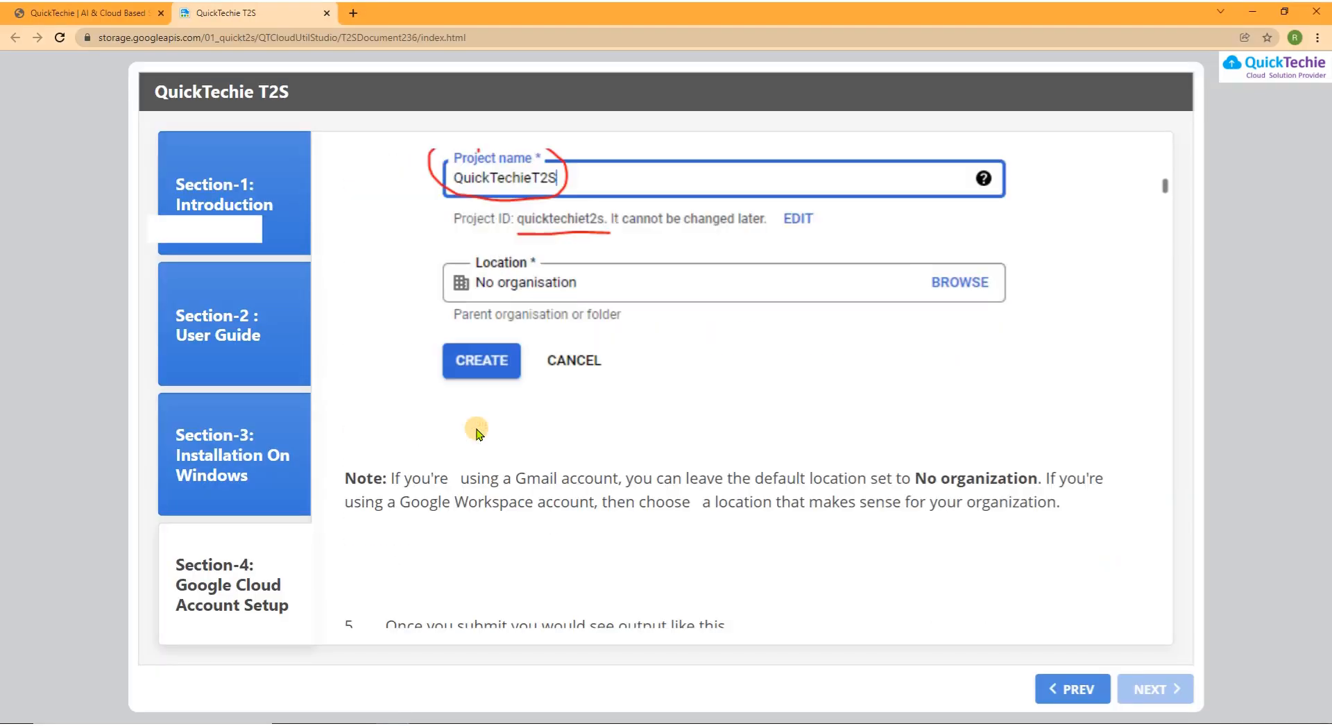
{"action": "scroll", "coordinate": [634, 348], "scroll_direction": "down", "scroll_amount": 5}
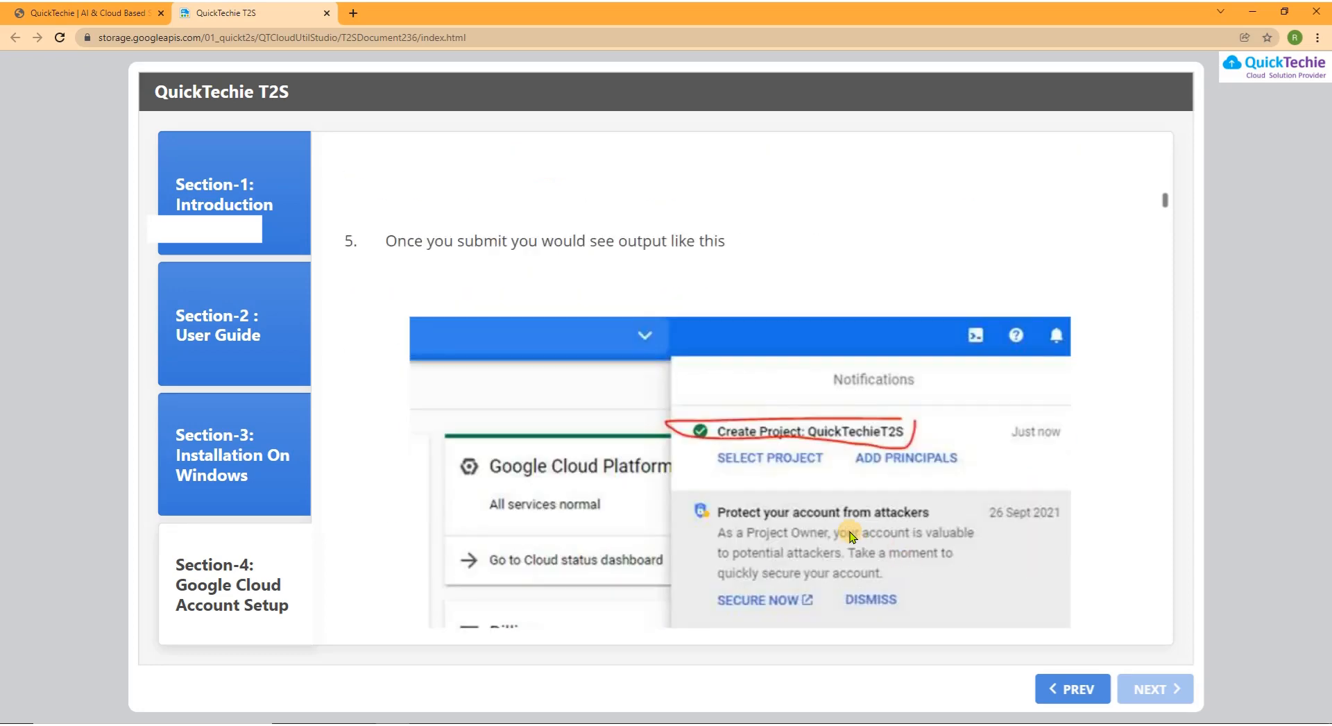
{"action": "scroll", "coordinate": [797, 471], "scroll_direction": "down", "scroll_amount": 6}
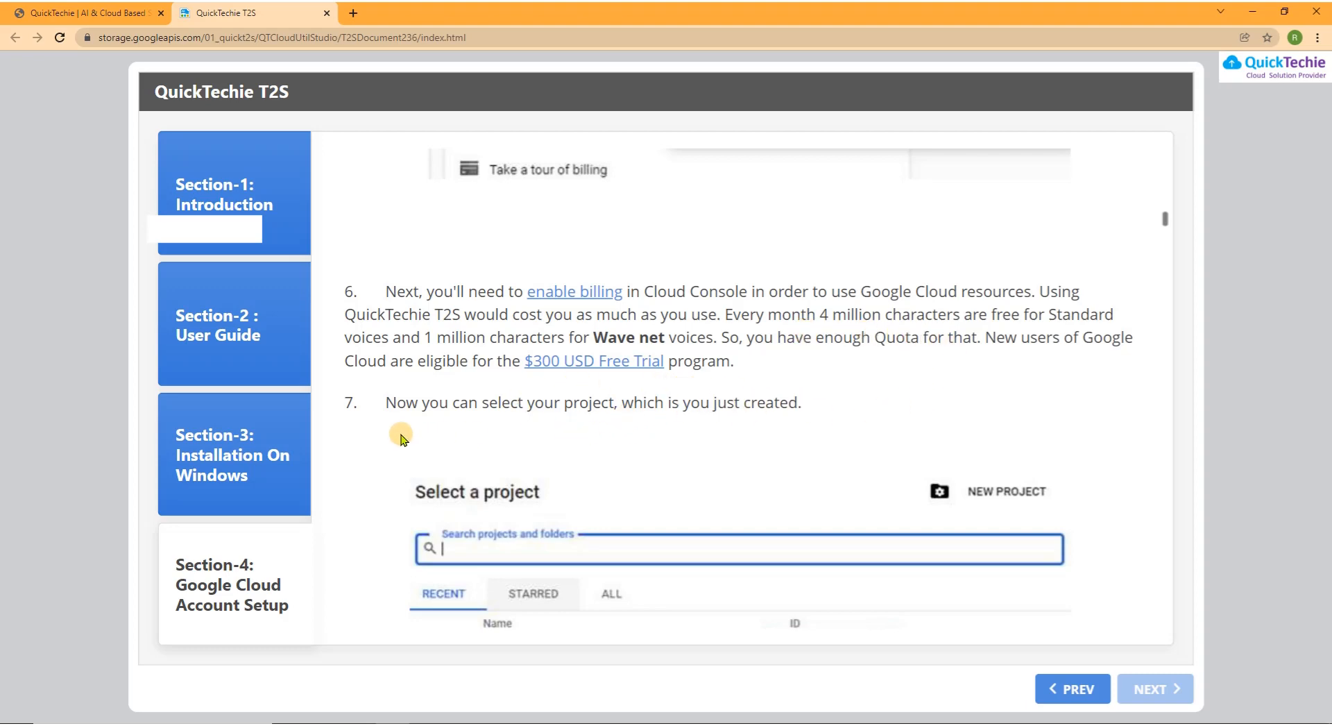
{"action": "scroll", "coordinate": [756, 417], "scroll_direction": "down", "scroll_amount": 3}
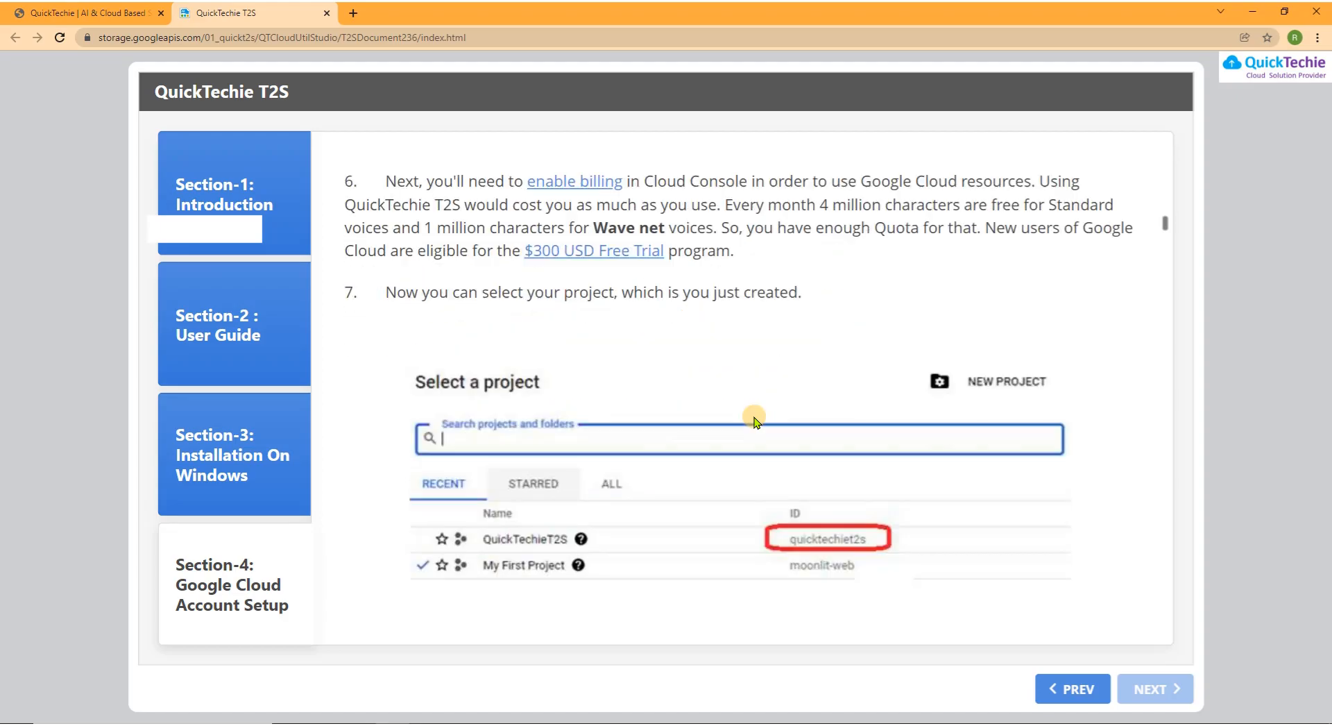
{"action": "key", "text": "alt+Tab"}
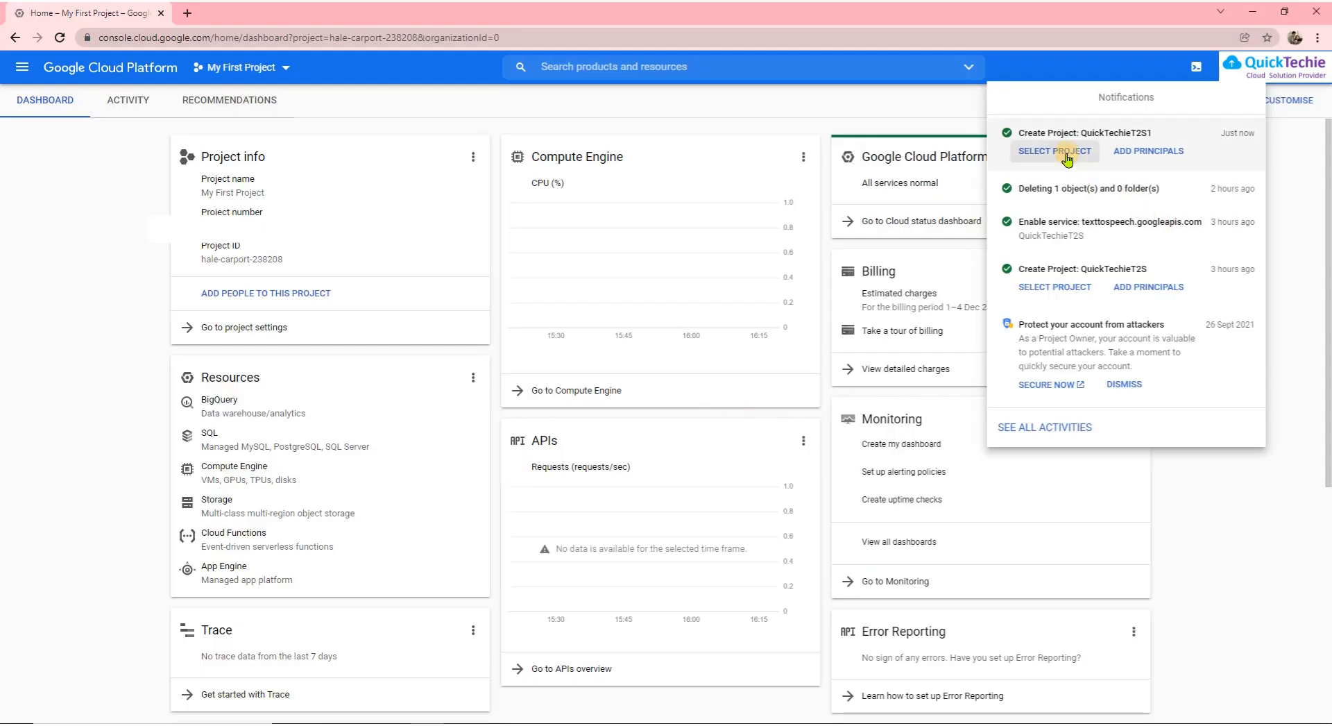
{"action": "left_click", "coordinate": [1068, 154]}
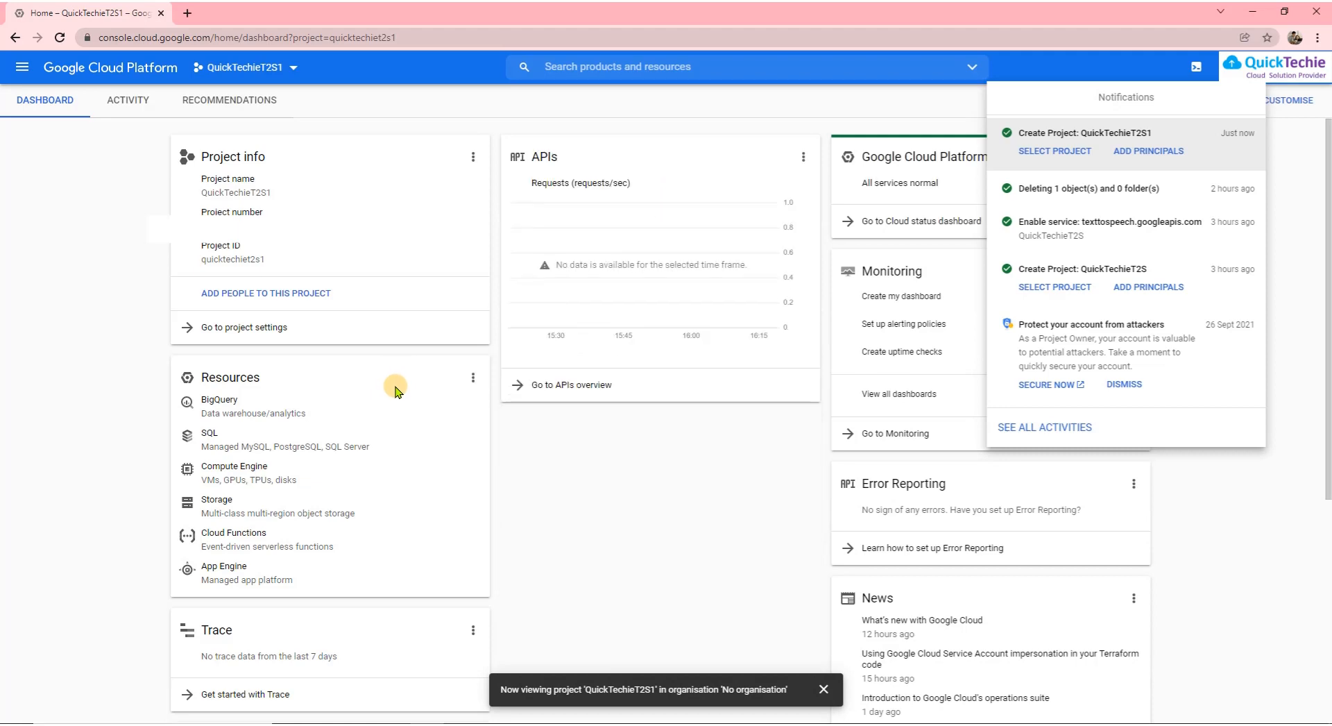
Read the next step in the setup guide and return to the console
{"action": "key", "text": "alt+Tab"}
{"action": "scroll", "coordinate": [670, 437], "scroll_direction": "down", "scroll_amount": 3}
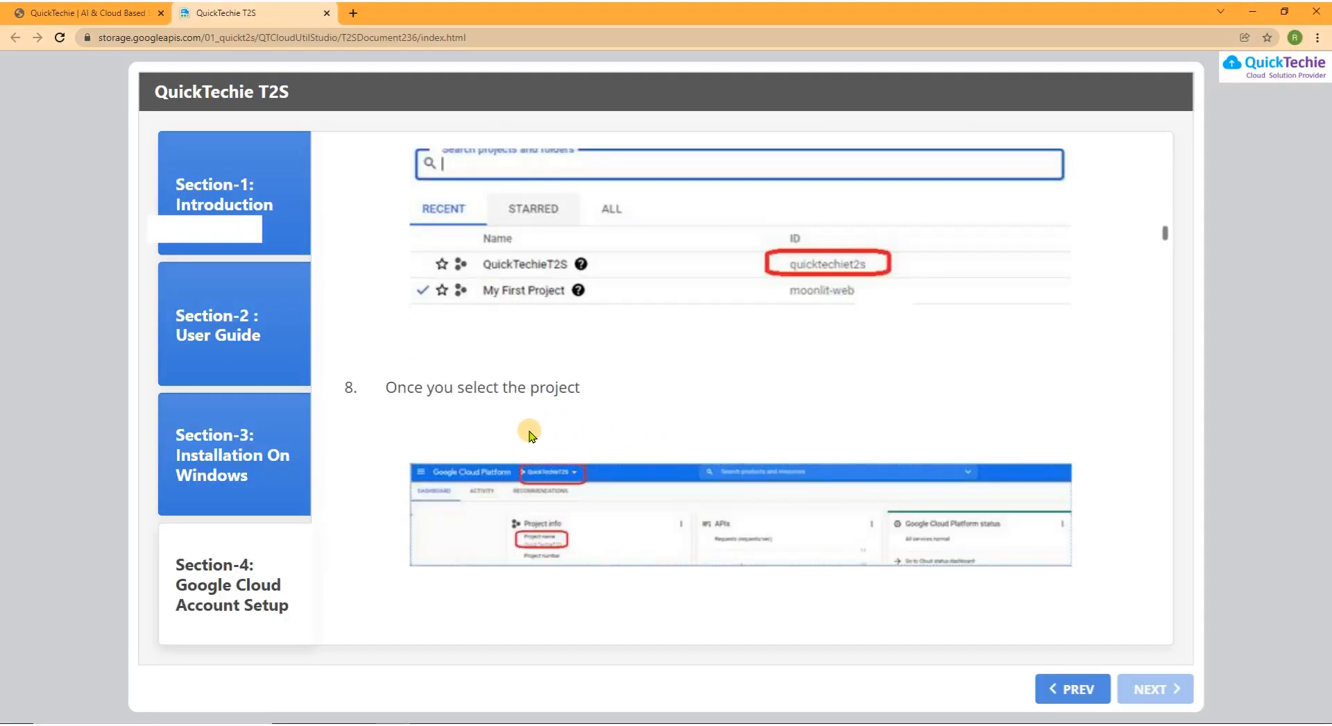
{"action": "scroll", "coordinate": [624, 416], "scroll_direction": "down", "scroll_amount": 4}
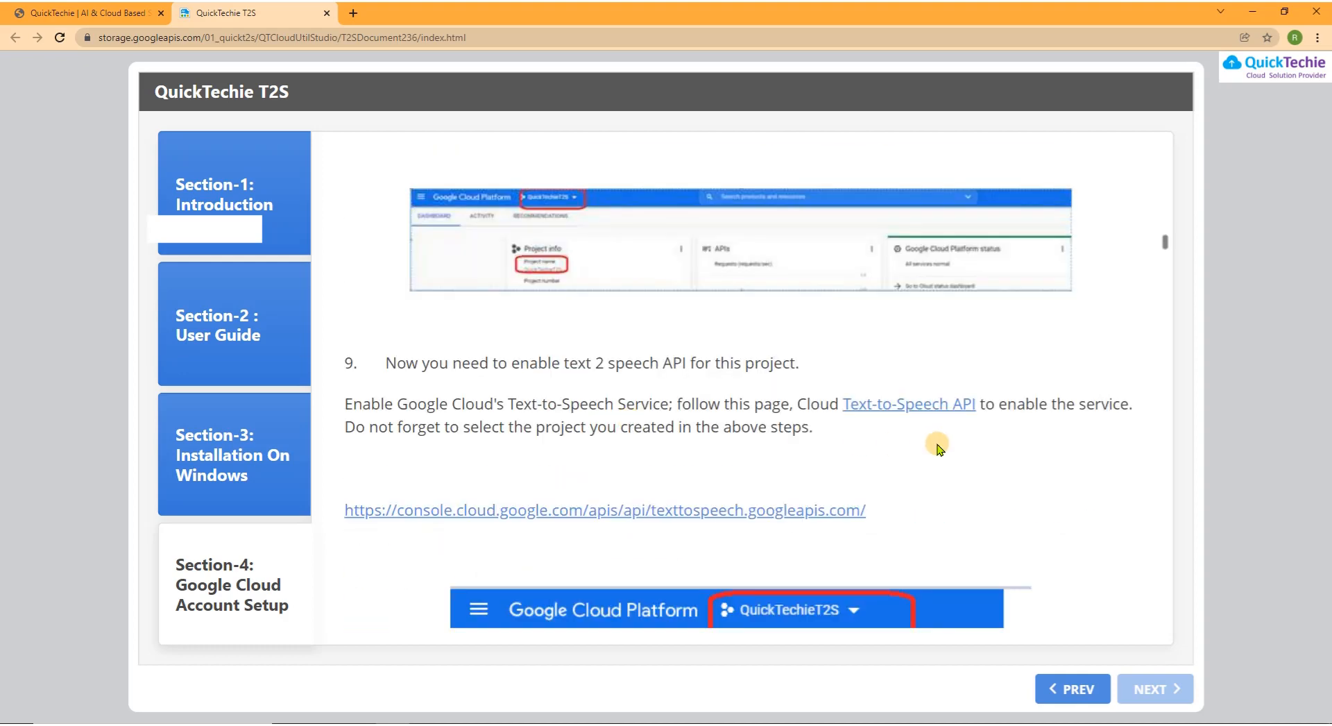
{"action": "scroll", "coordinate": [937, 447], "scroll_direction": "down", "scroll_amount": 2}
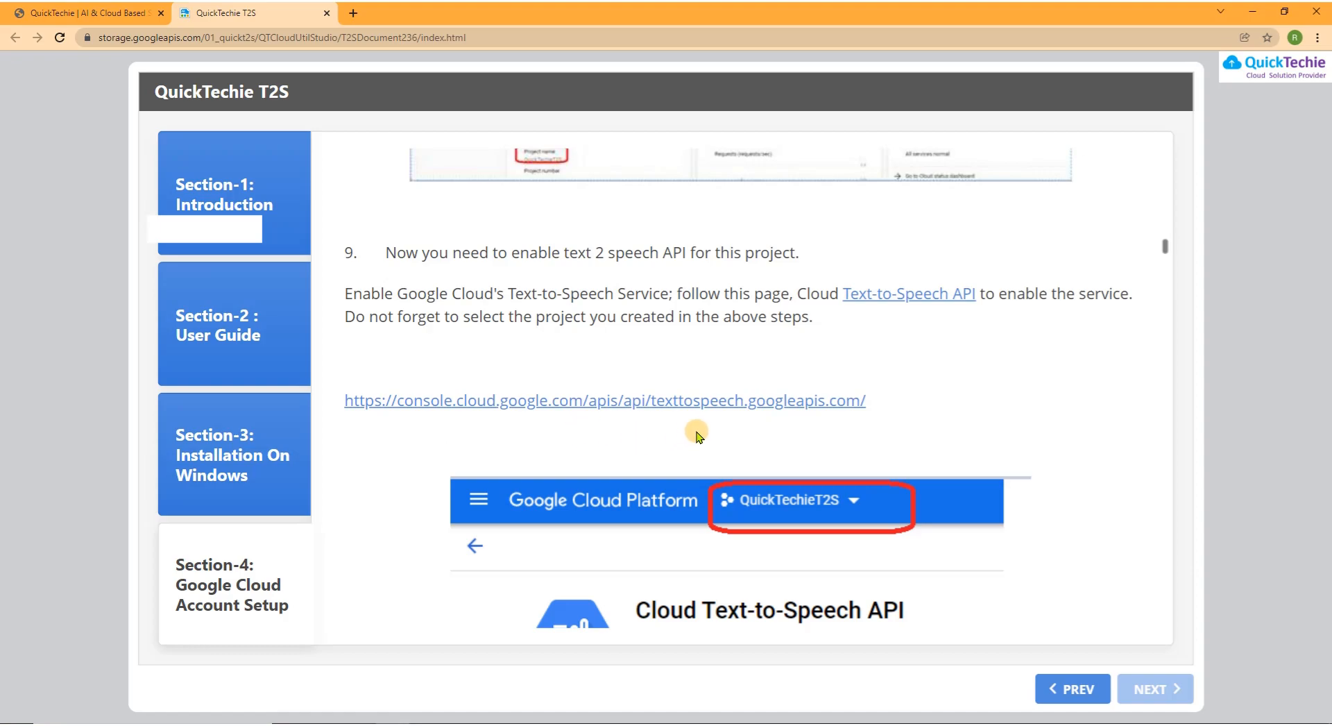
{"action": "key", "text": "alt+Tab"}
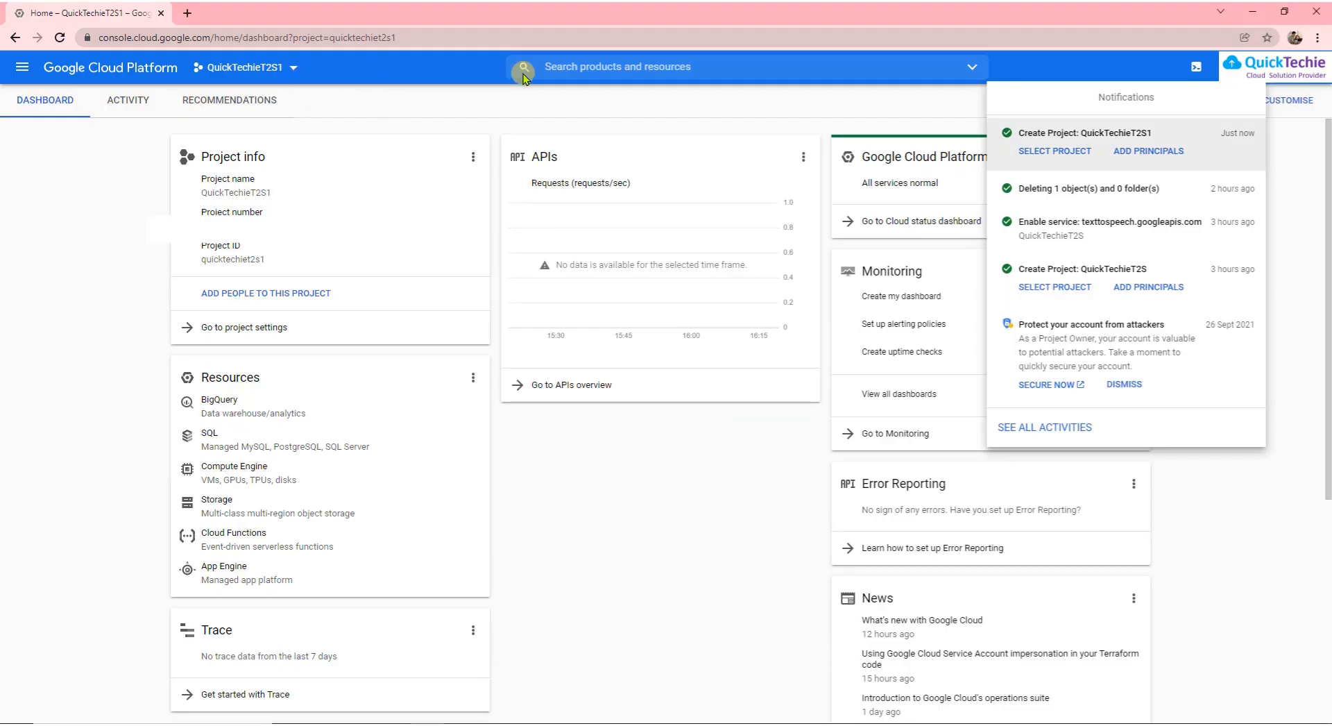
Search the console for 'TexttoSpeedhAPI' and open the Cloud Text-to-Speech API marketplace page
{"action": "left_click", "coordinate": [634, 62]}
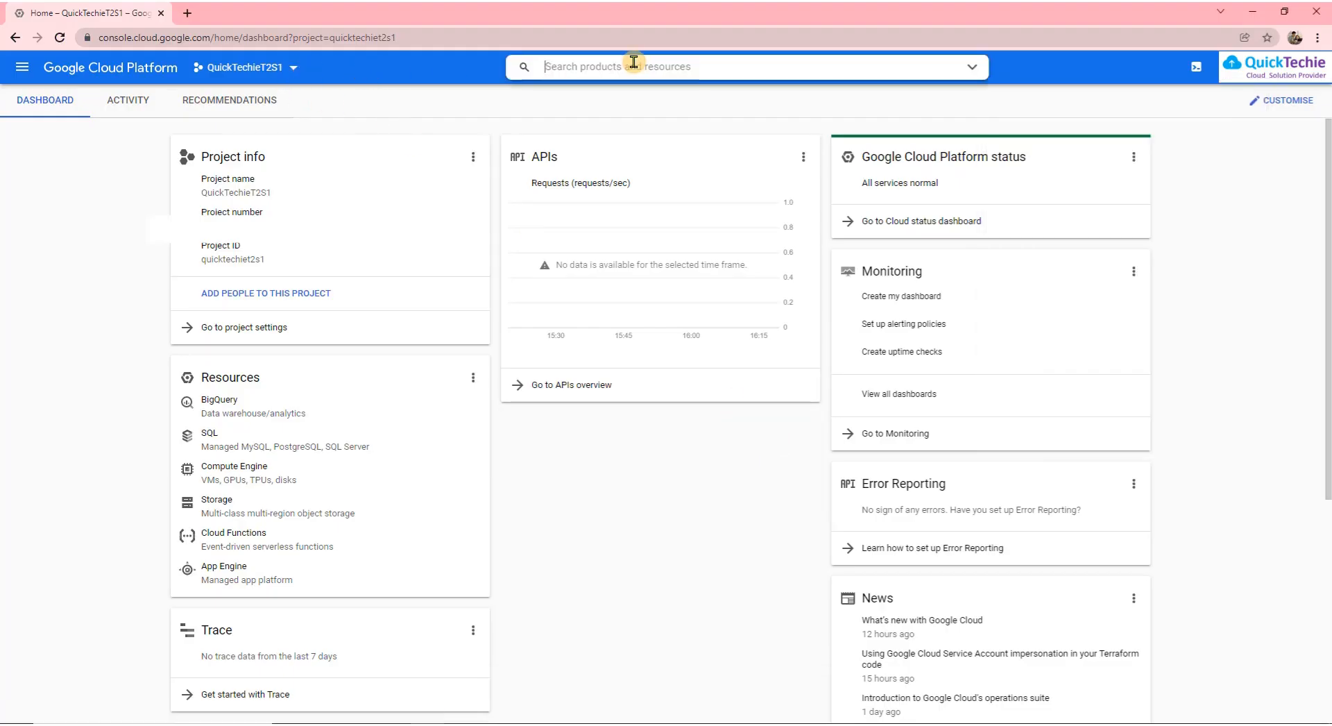
{"action": "type", "text": "Textt"}
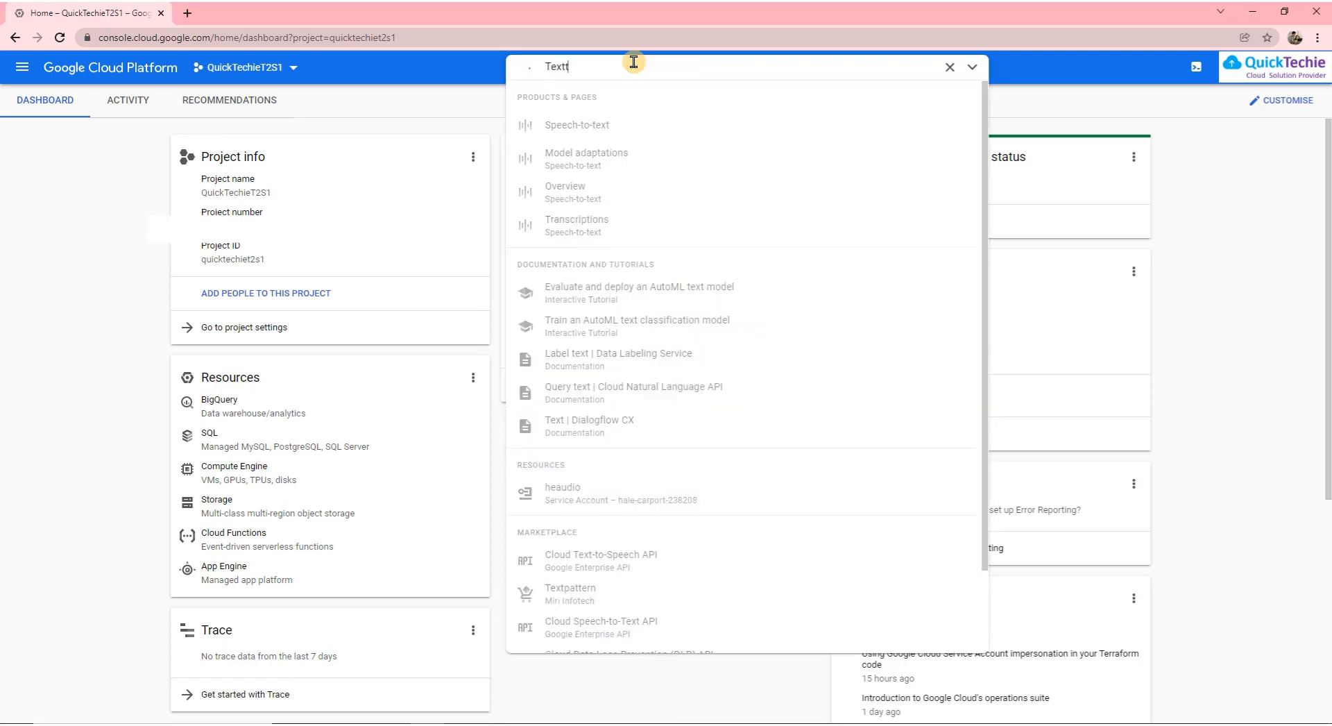
{"action": "type", "text": "oSpe"}
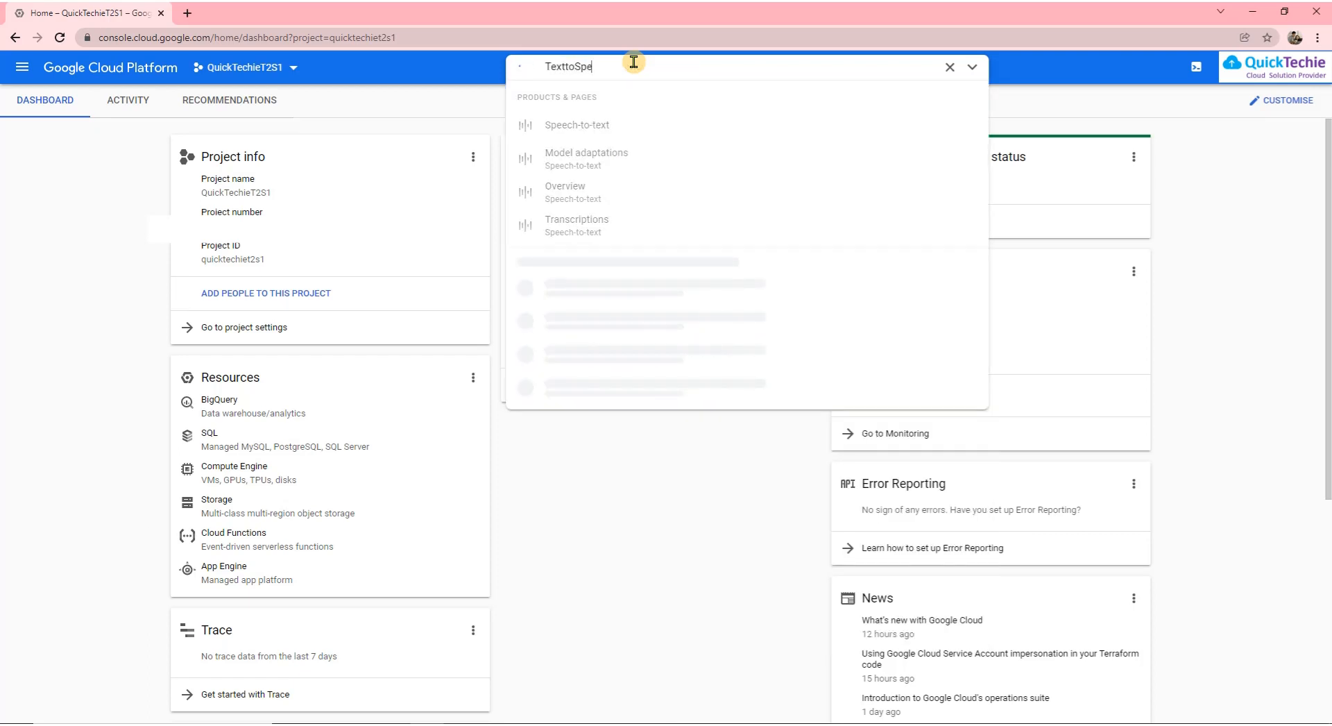
{"action": "type", "text": "ed"}
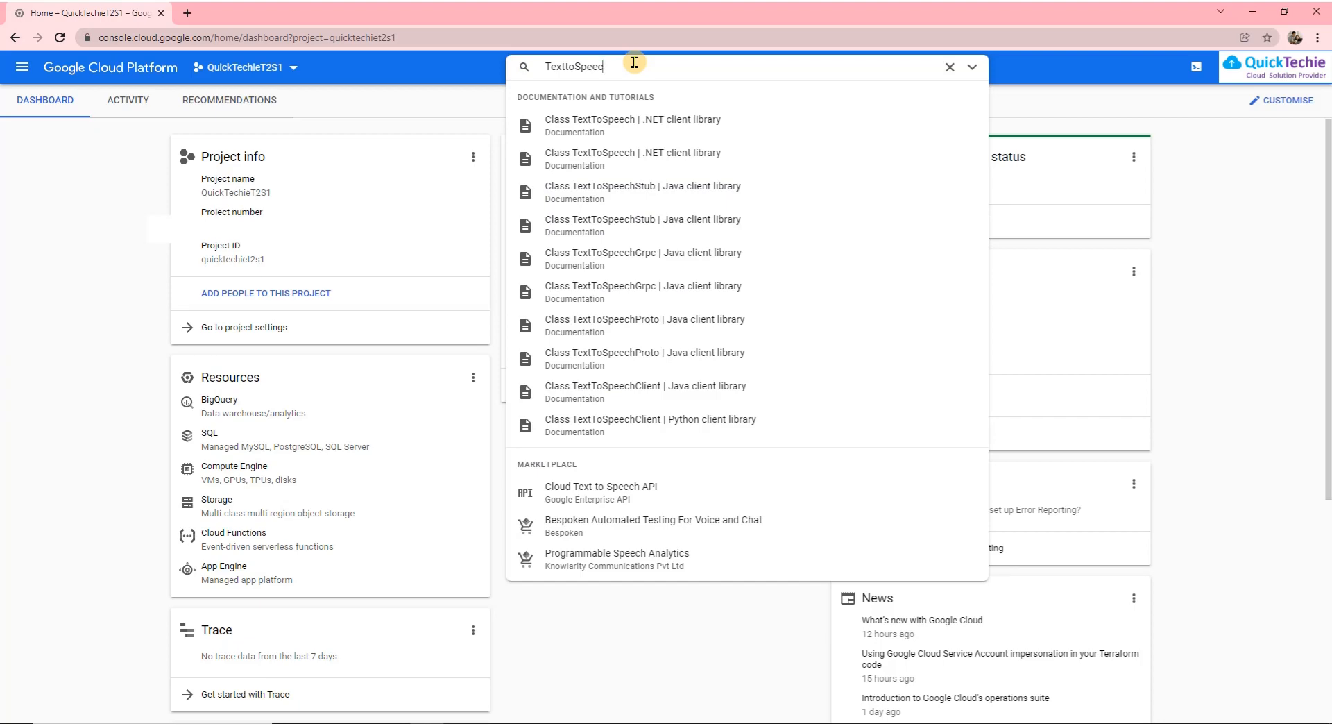
{"action": "type", "text": "hAP"}
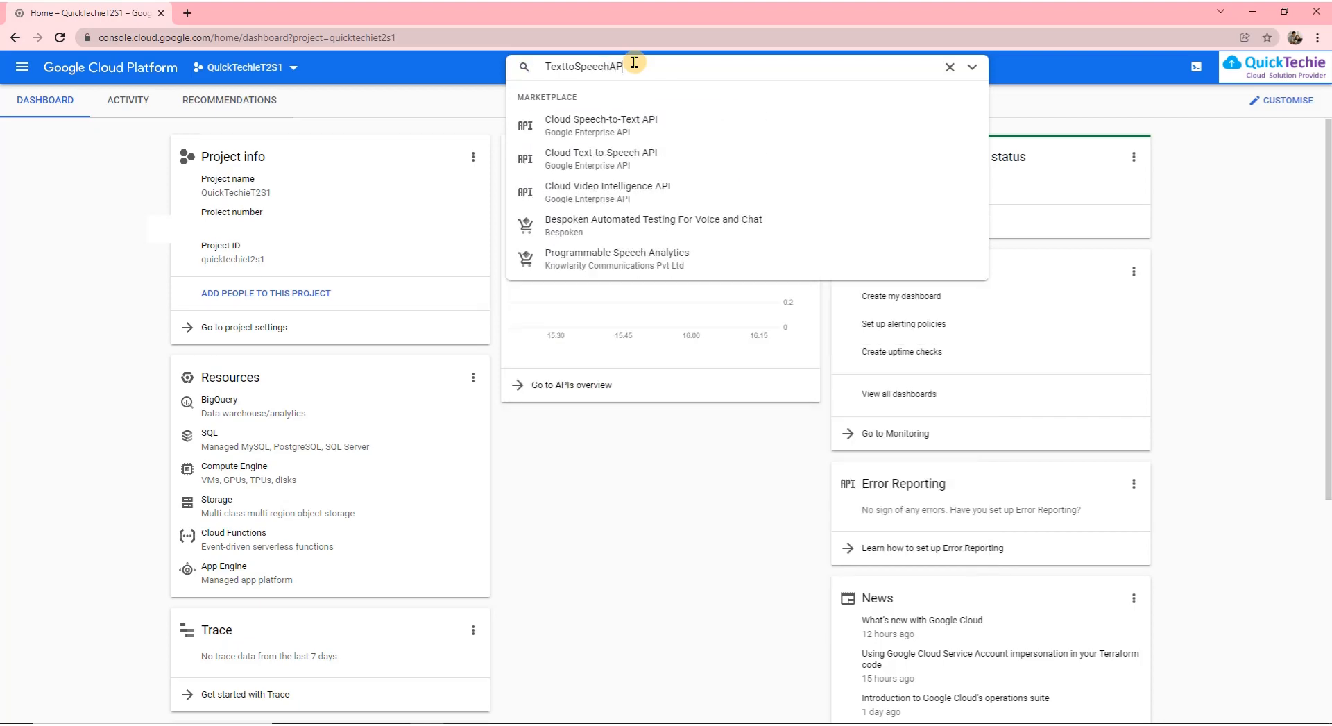
{"action": "type", "text": "I"}
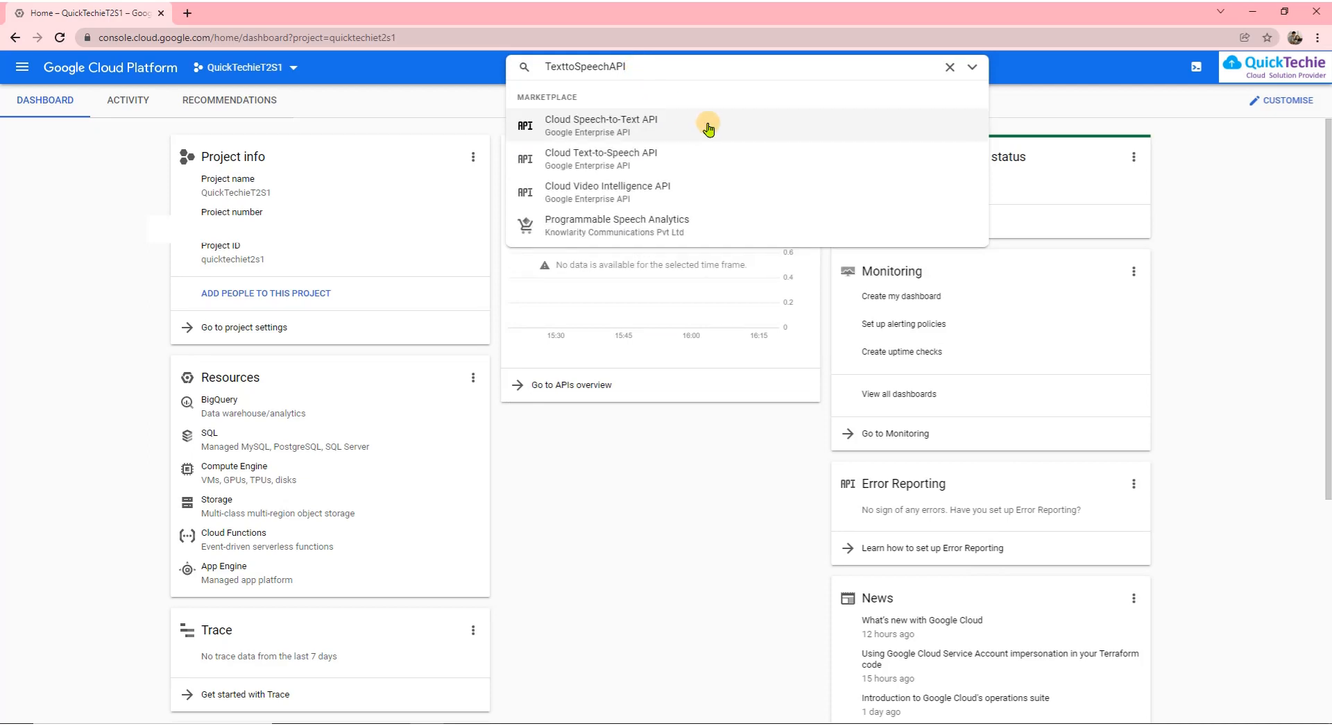
{"action": "left_click", "coordinate": [675, 163]}
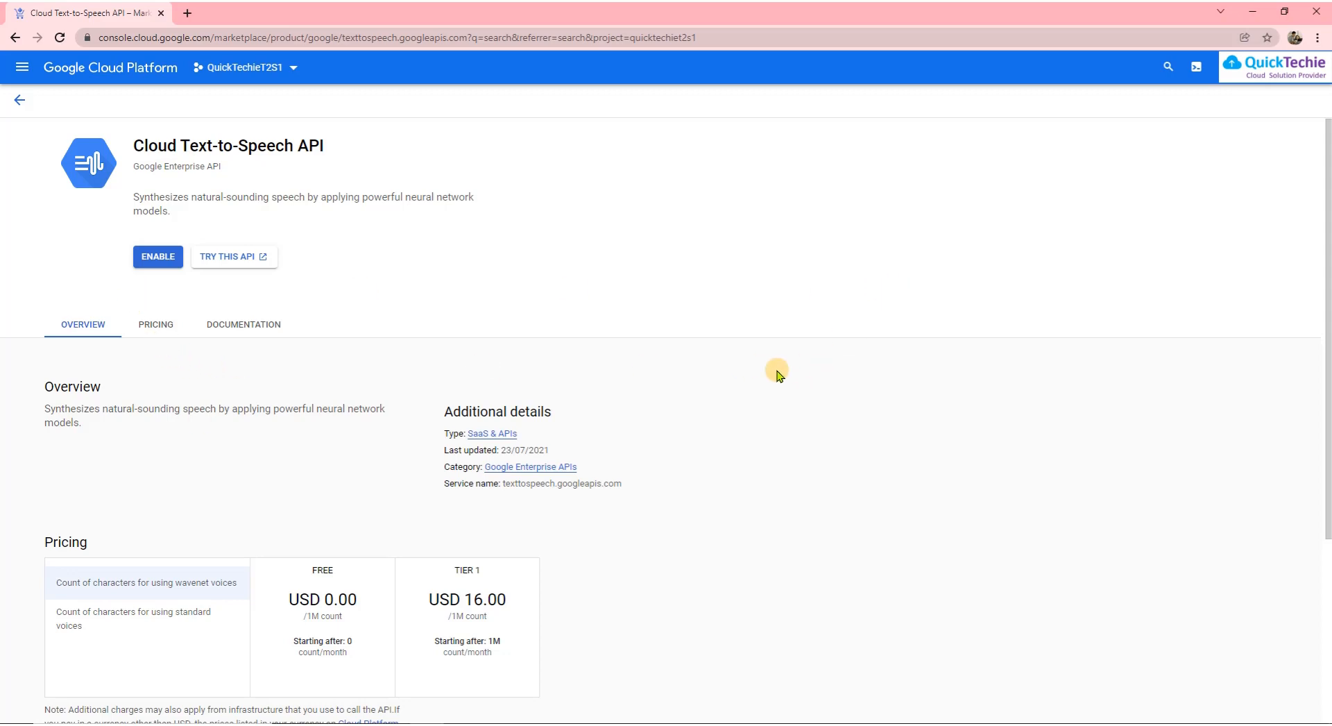
On the Cloud Text-to-Speech API page, highlight the free tier's per-1M count unit
{"action": "scroll", "coordinate": [807, 358], "scroll_direction": "down", "scroll_amount": 1}
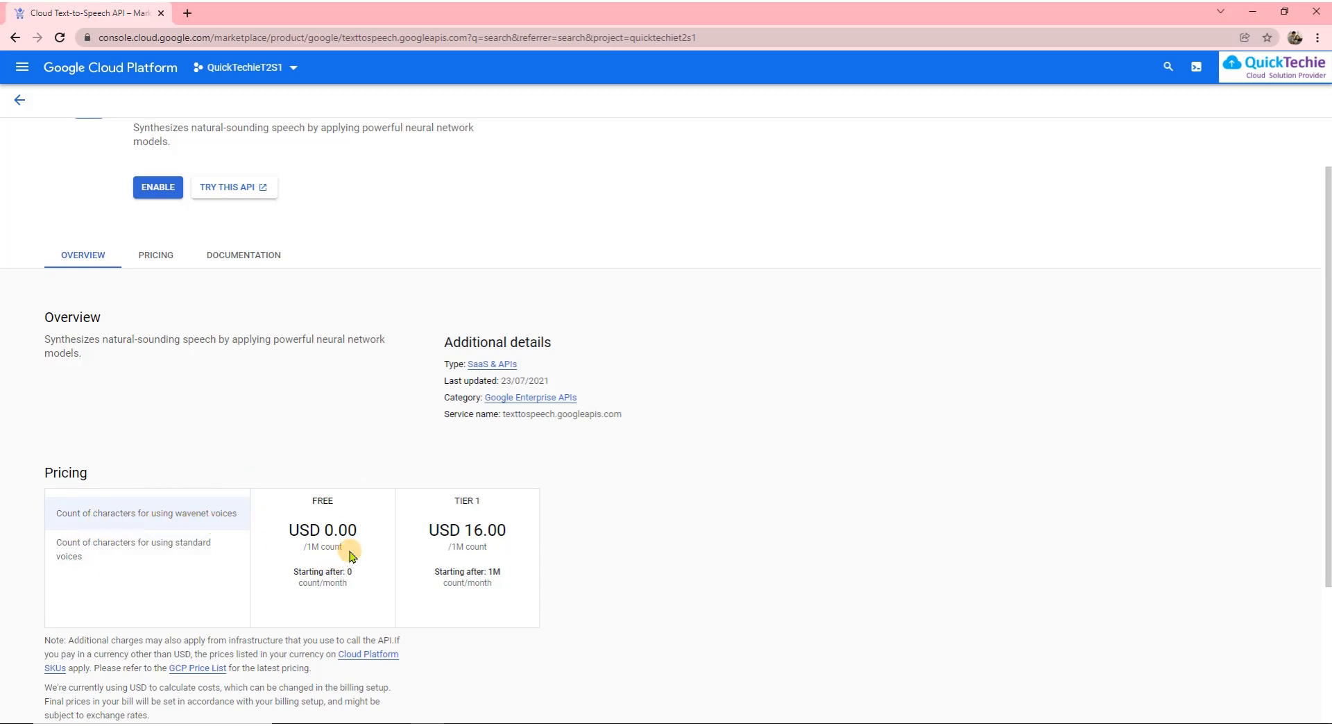
{"action": "left_click_drag", "start_coordinate": [350, 553], "coordinate": [307, 550]}
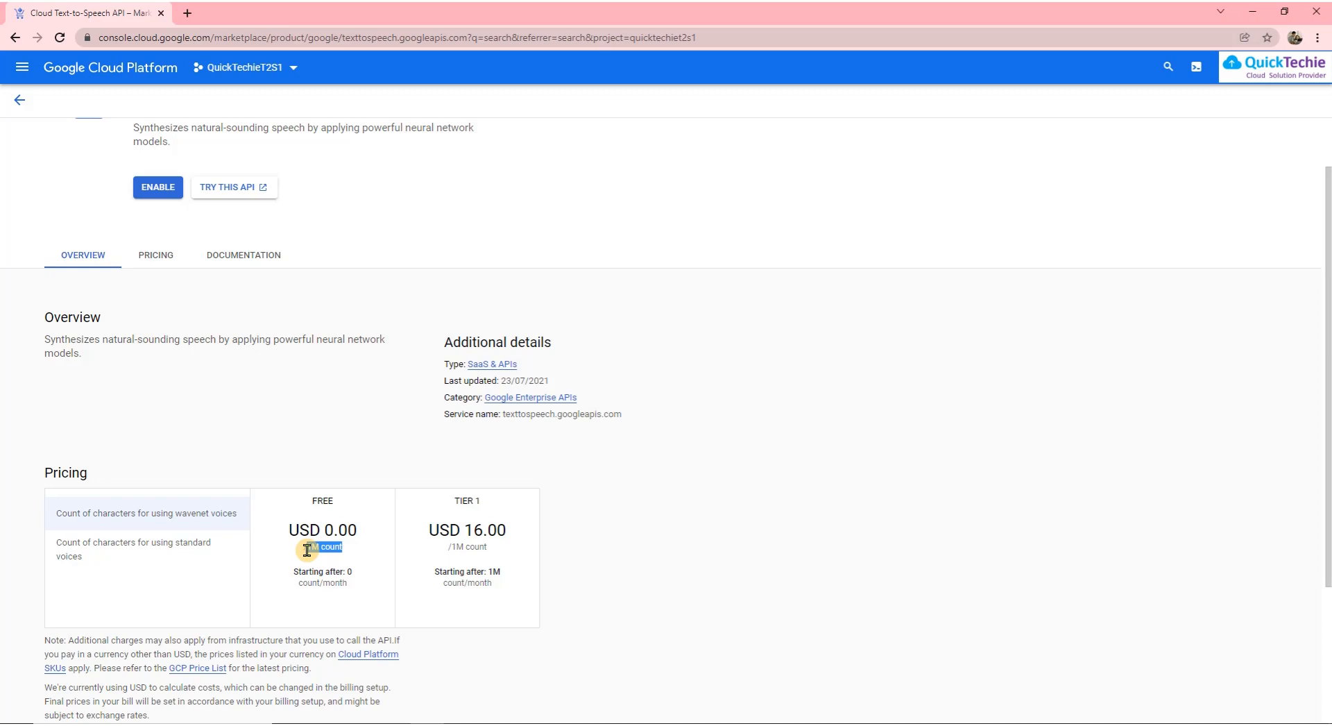
{"action": "left_click_drag", "start_coordinate": [307, 550], "coordinate": [305, 548]}
Show standard-voice pricing and highlight the 'Starting after: 4M' free-character threshold
{"action": "left_click", "coordinate": [173, 558]}
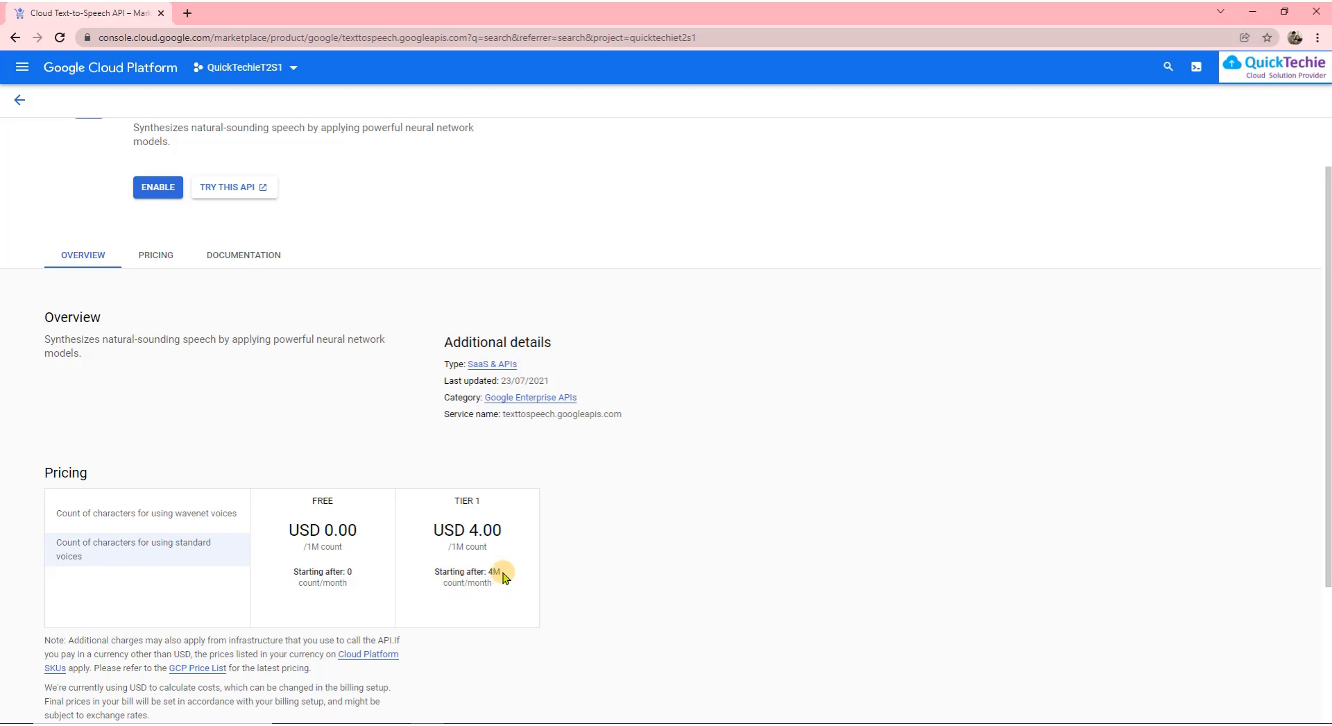
{"action": "left_click_drag", "start_coordinate": [504, 577], "coordinate": [430, 578]}
{"action": "scroll", "coordinate": [477, 558], "scroll_direction": "down", "scroll_amount": 1}
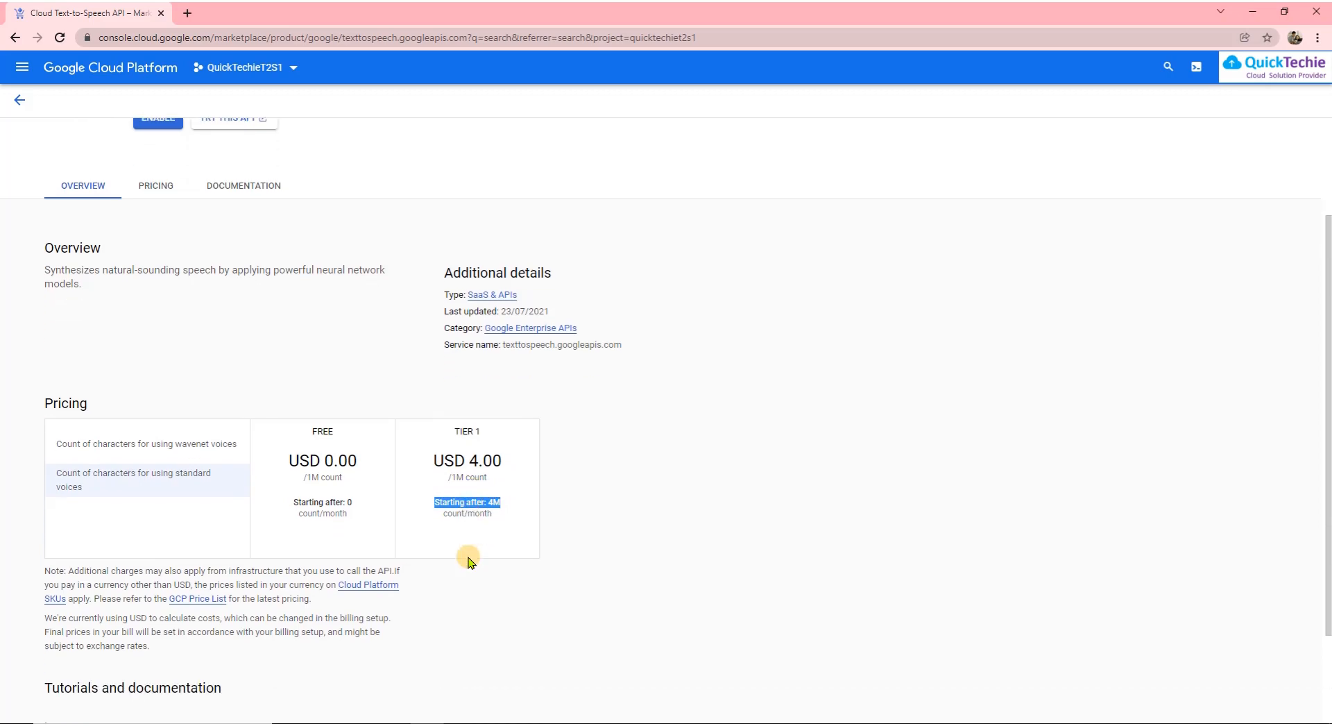
{"action": "scroll", "coordinate": [310, 468], "scroll_direction": "up", "scroll_amount": 2}
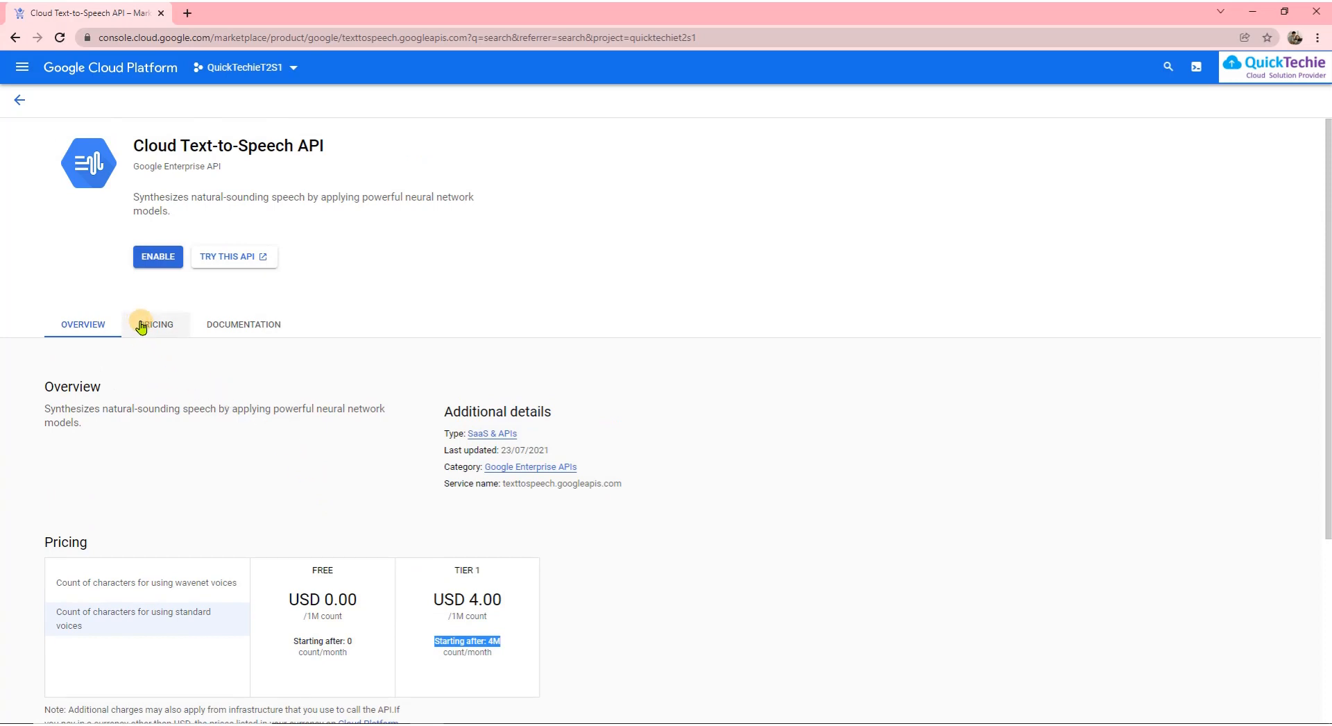
Enable Cloud Text-to-Speech by linking My Billing Account to project QuickTechieT2S1
{"action": "left_click", "coordinate": [152, 258]}
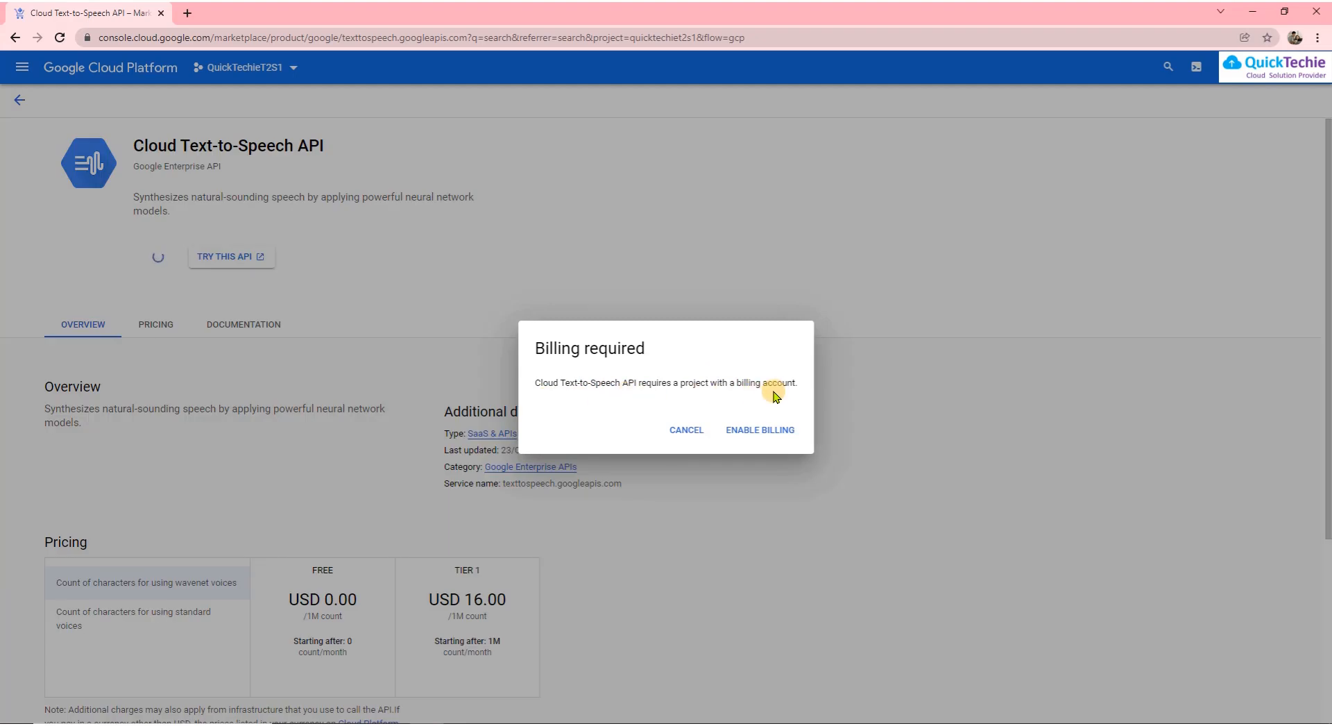
{"action": "left_click", "coordinate": [764, 435]}
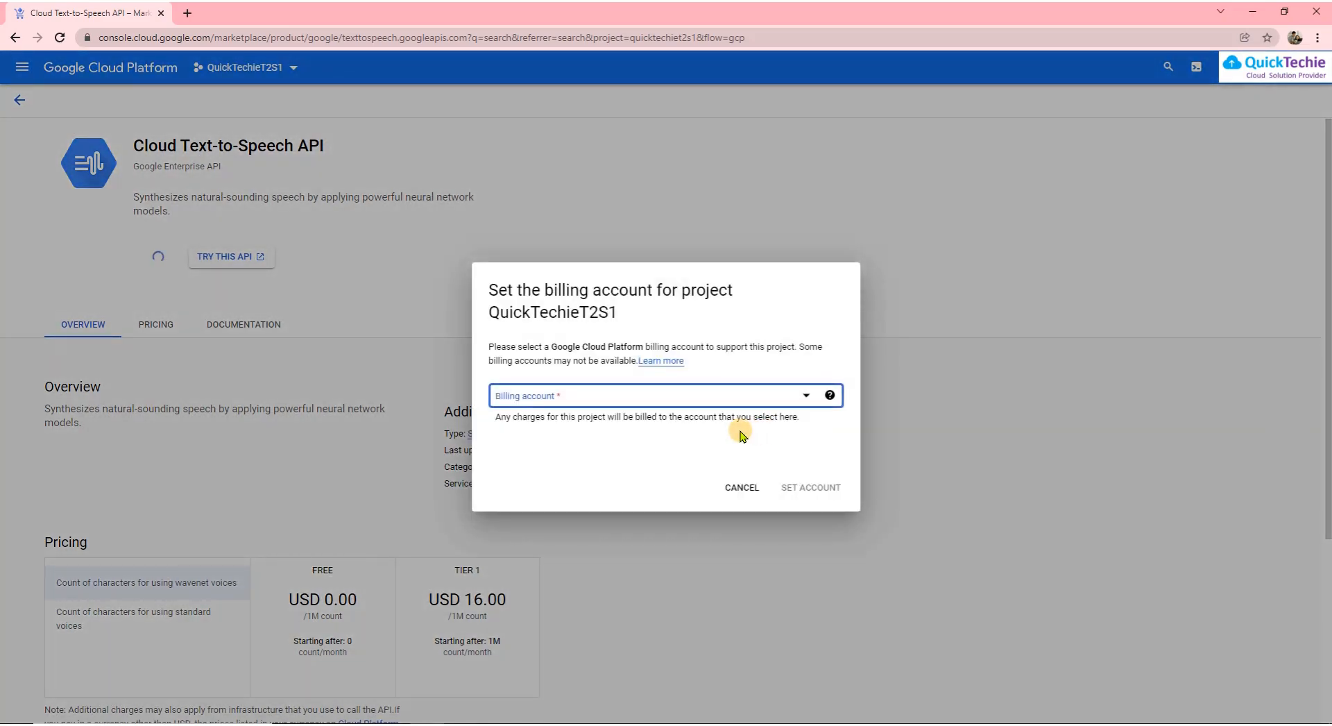
{"action": "left_click", "coordinate": [801, 401]}
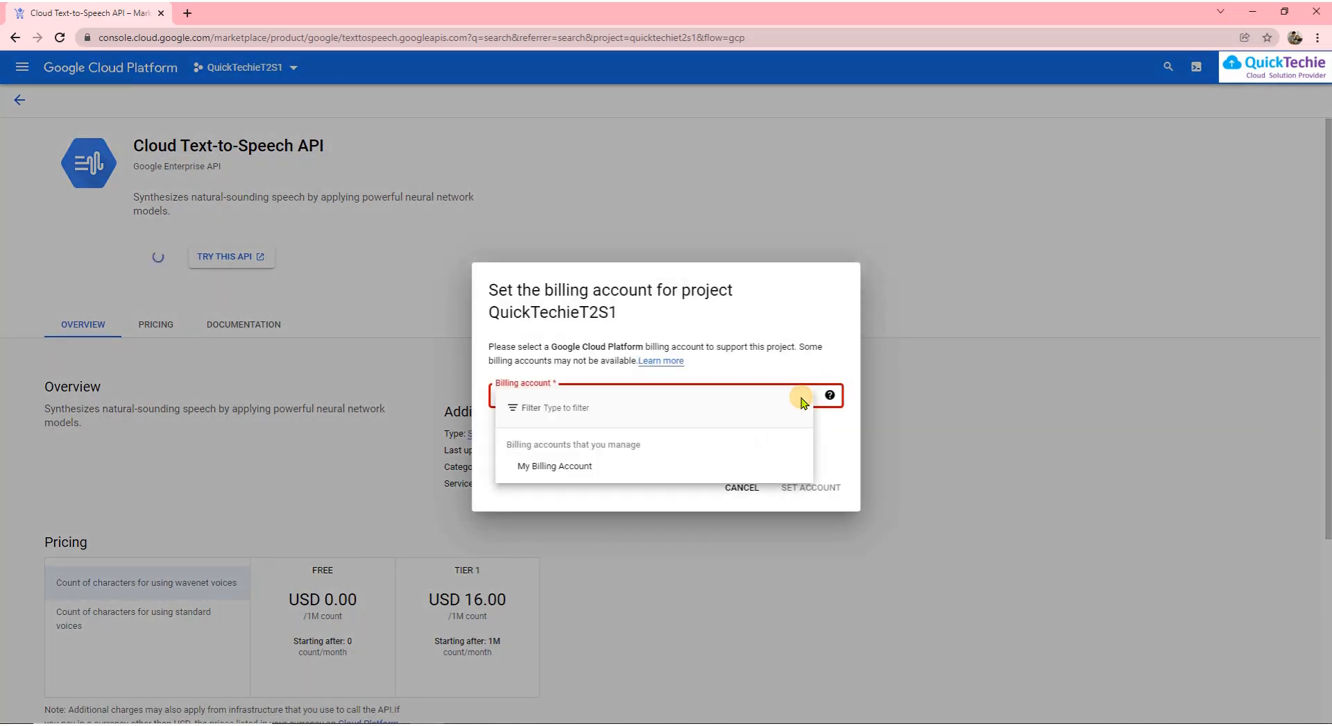
{"action": "left_click", "coordinate": [585, 466]}
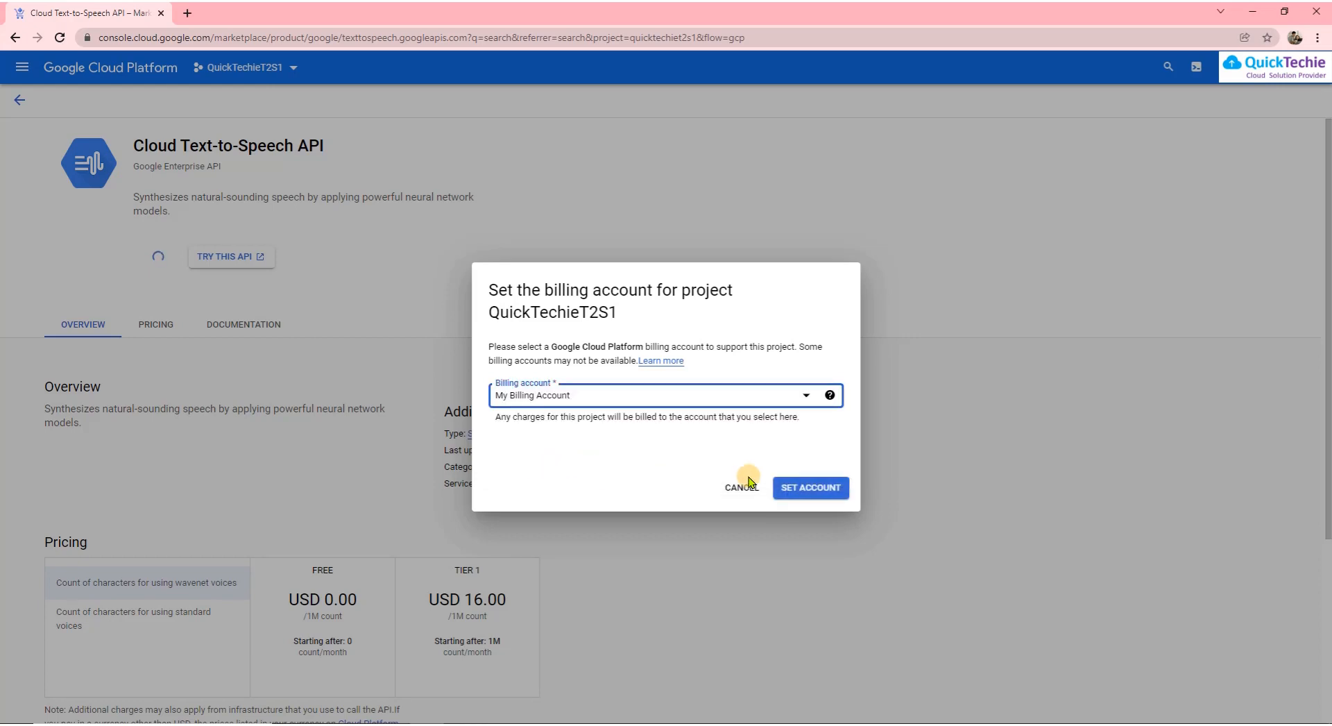
{"action": "left_click", "coordinate": [830, 488]}
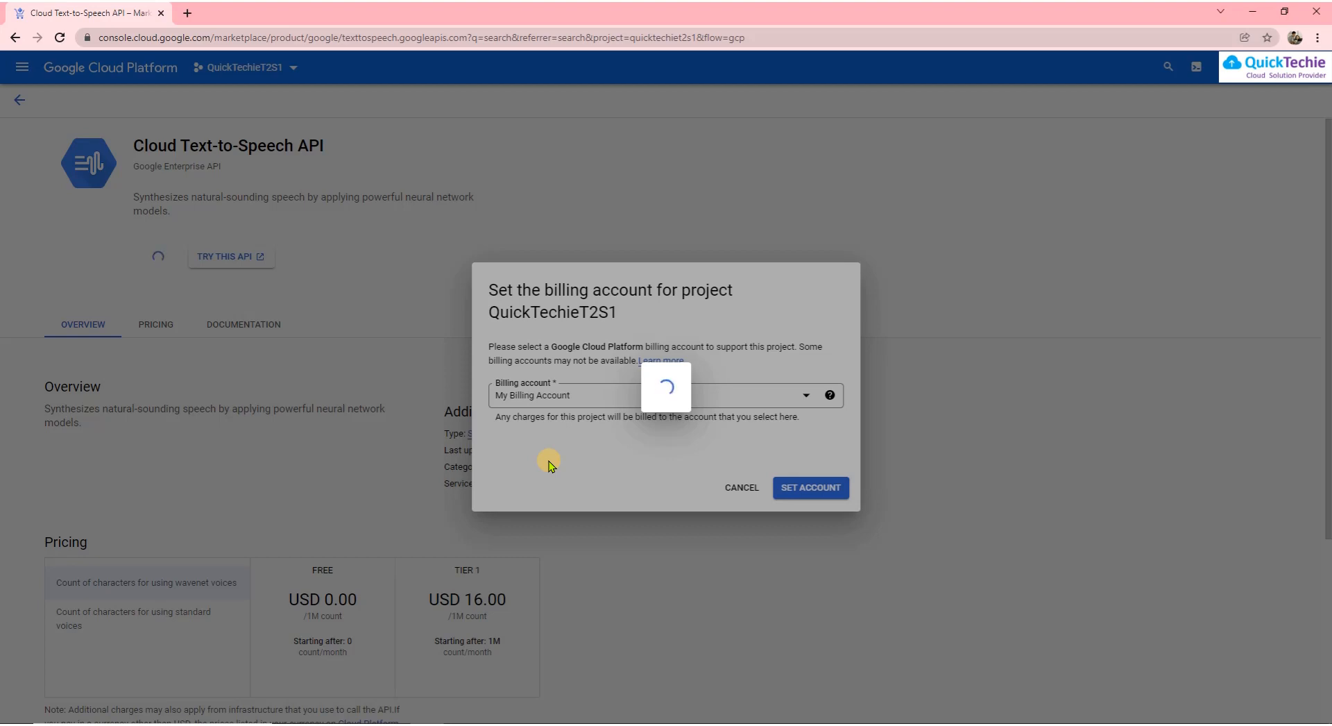
{"action": "key", "text": "alt+Tab"}
{"action": "scroll", "coordinate": [548, 463], "scroll_direction": "down", "scroll_amount": 5}
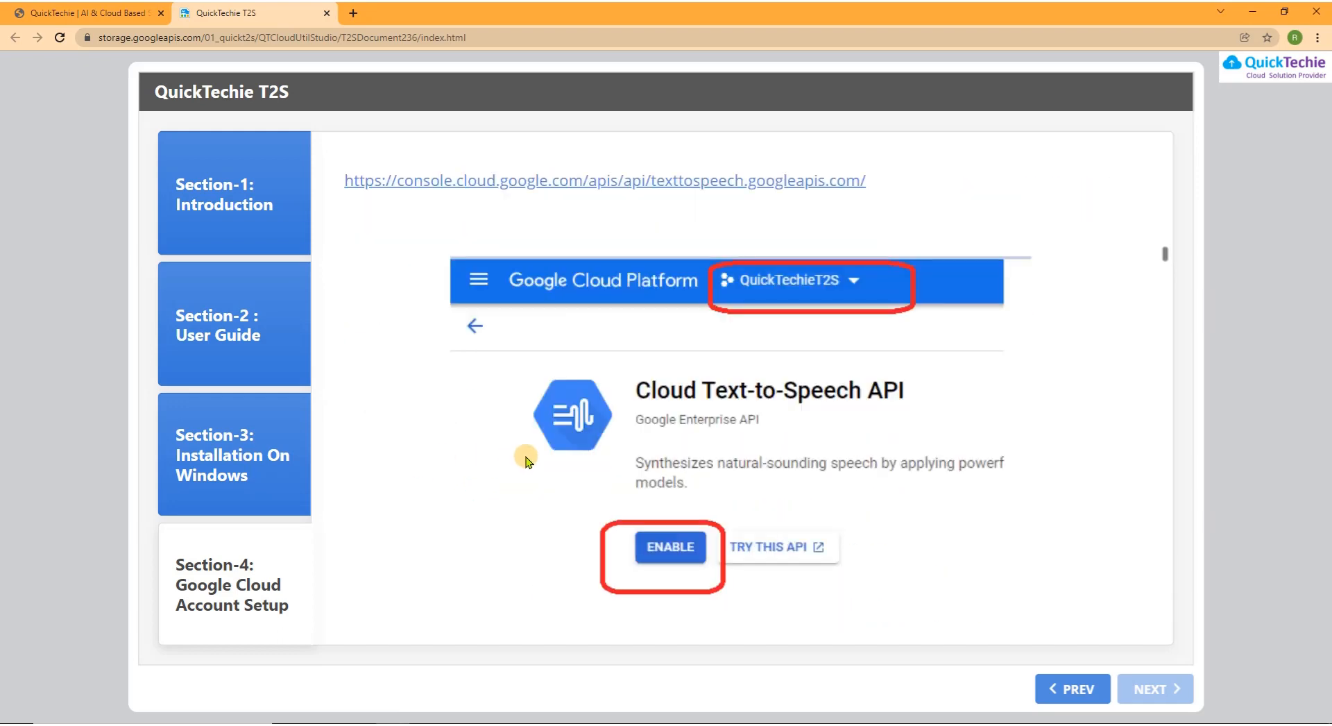
Read guide steps 10–13 on pricing, enabling the API and the enabled-API window
{"action": "scroll", "coordinate": [499, 459], "scroll_direction": "down", "scroll_amount": 6}
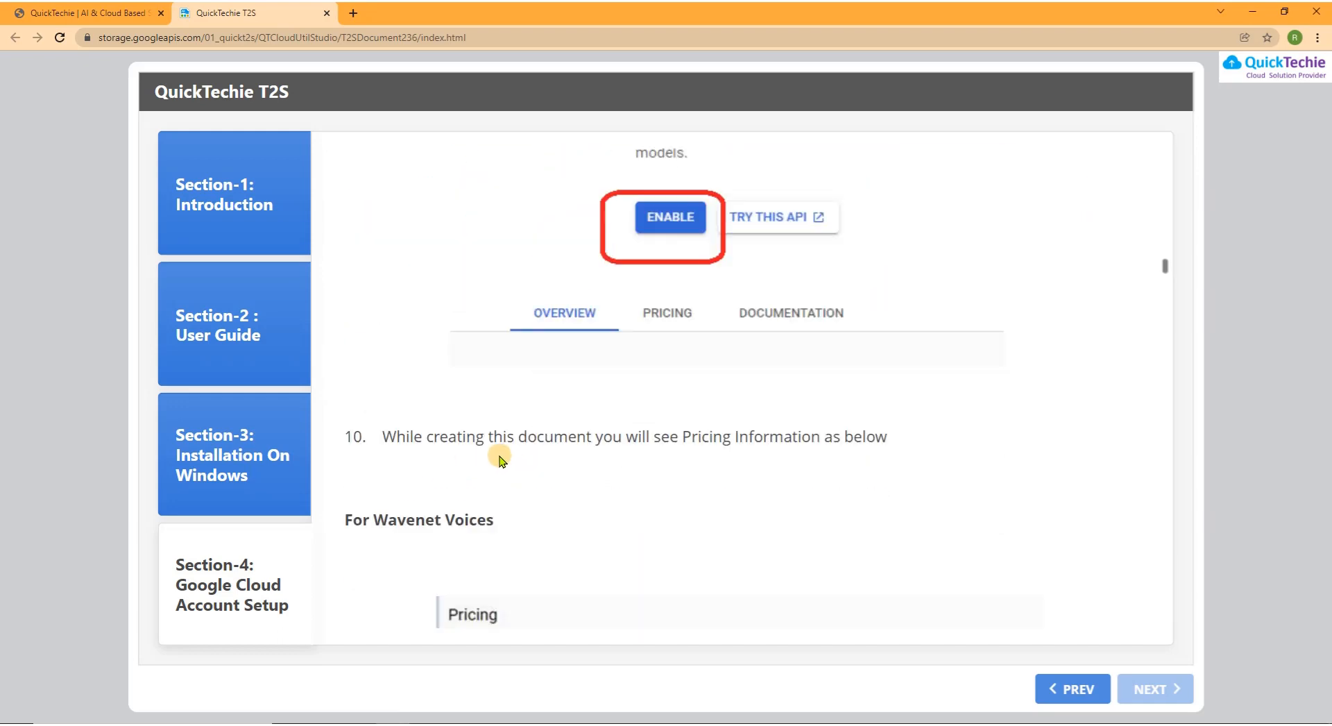
{"action": "scroll", "coordinate": [499, 459], "scroll_direction": "down", "scroll_amount": 6}
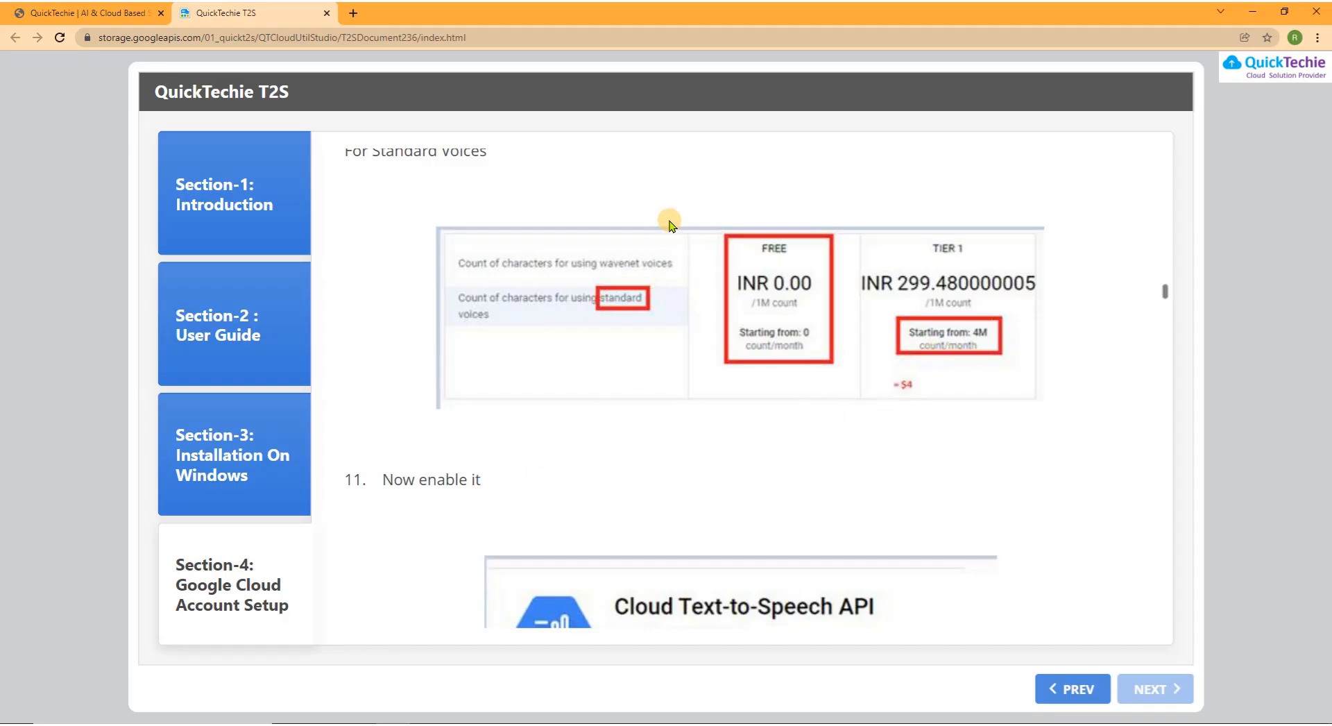
{"action": "scroll", "coordinate": [677, 396], "scroll_direction": "down", "scroll_amount": 4}
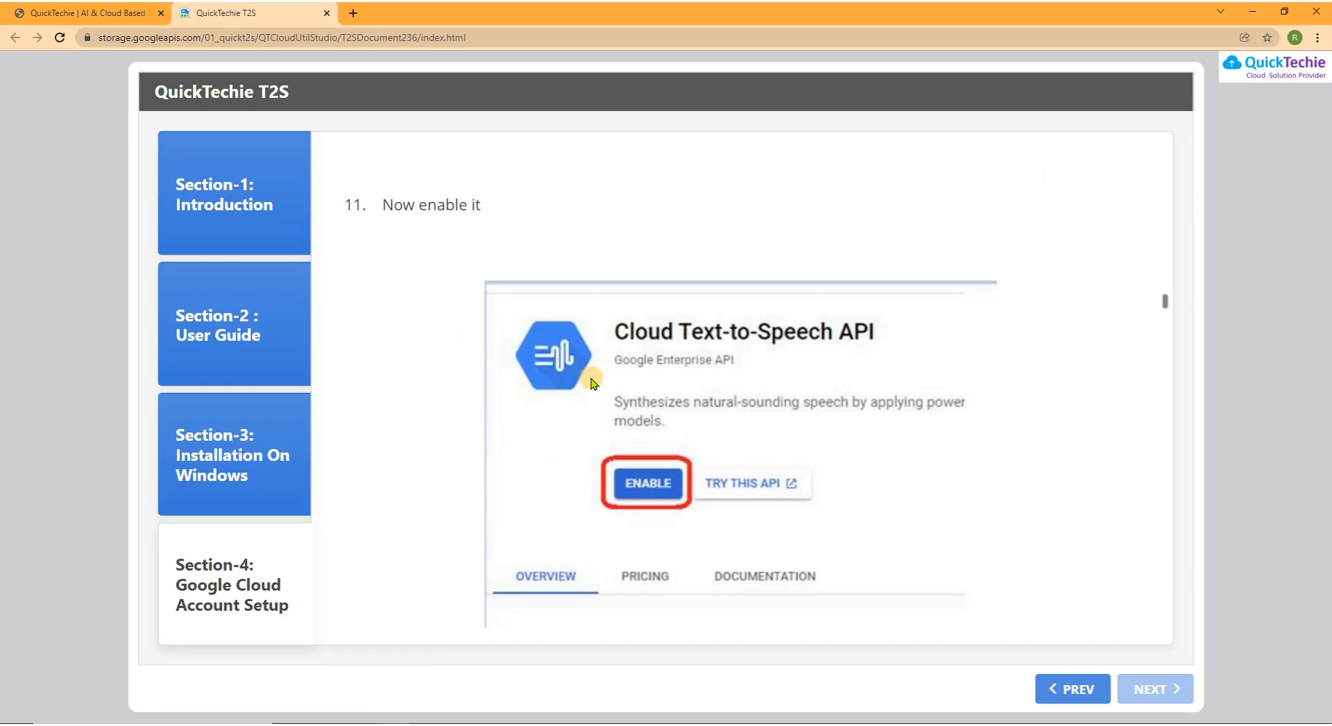
{"action": "scroll", "coordinate": [402, 306], "scroll_direction": "down", "scroll_amount": 1}
{"action": "scroll", "coordinate": [409, 278], "scroll_direction": "up", "scroll_amount": 2}
{"action": "scroll", "coordinate": [416, 290], "scroll_direction": "down", "scroll_amount": 1}
{"action": "scroll", "coordinate": [437, 299], "scroll_direction": "down", "scroll_amount": 12}
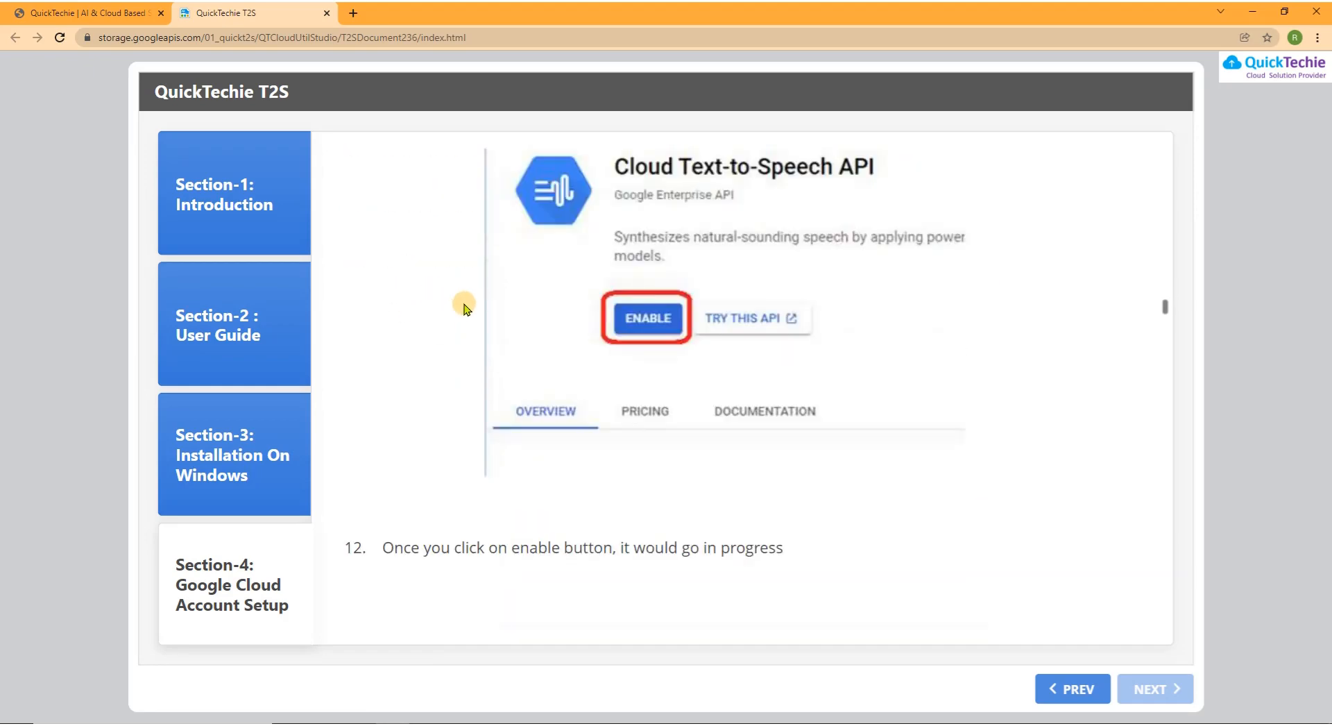
{"action": "scroll", "coordinate": [569, 336], "scroll_direction": "down", "scroll_amount": 7}
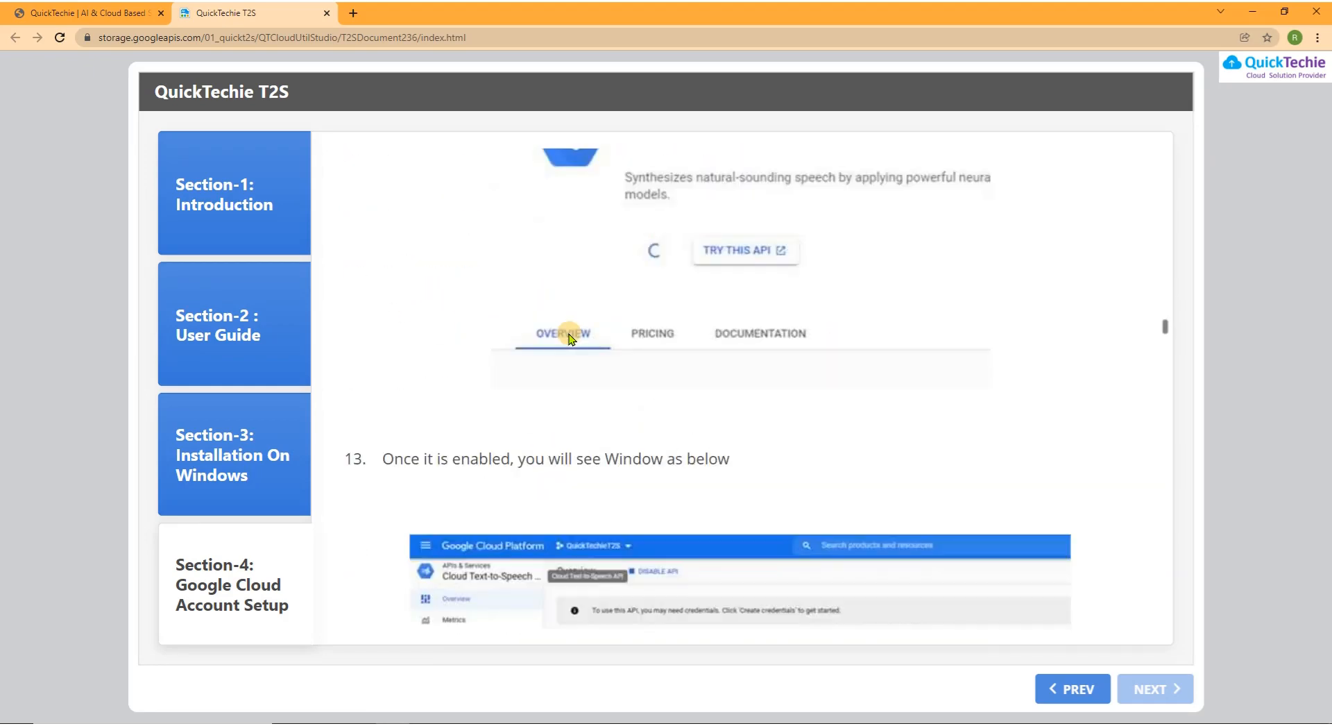
{"action": "scroll", "coordinate": [624, 388], "scroll_direction": "up", "scroll_amount": 3}
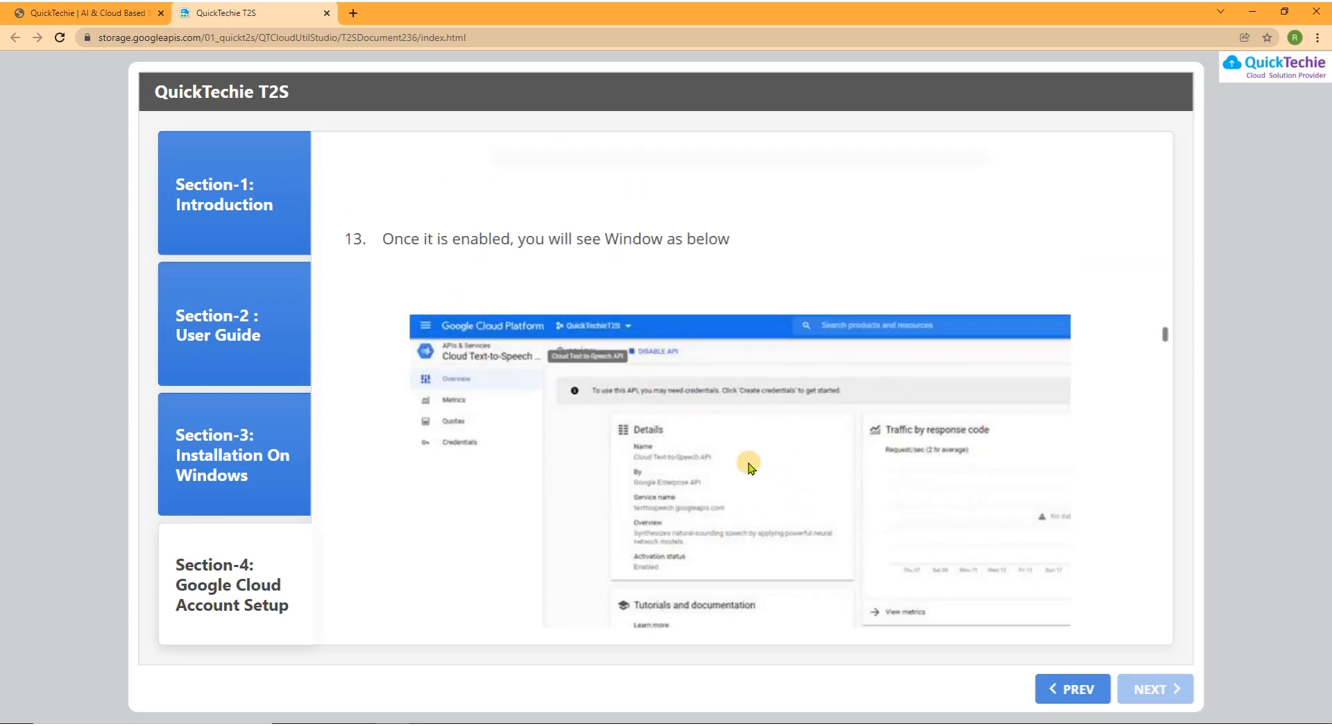
{"action": "scroll", "coordinate": [575, 454], "scroll_direction": "down", "scroll_amount": 3}
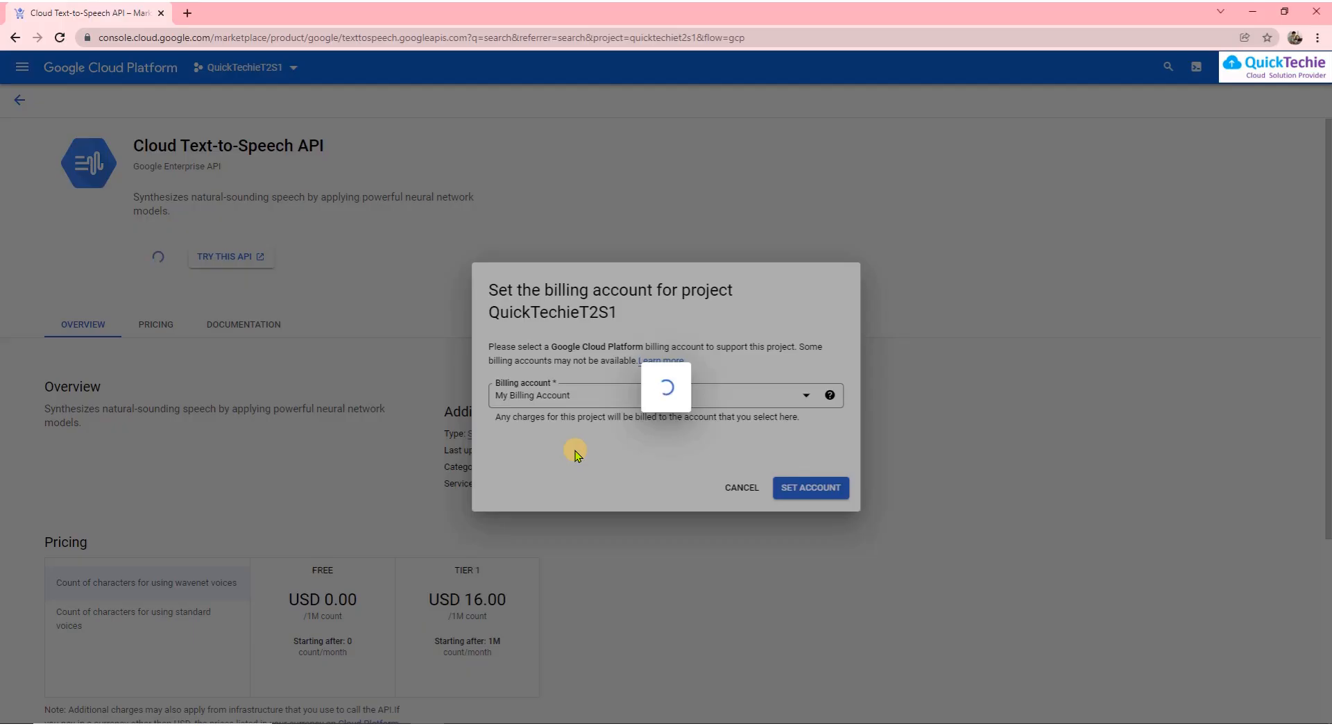
Switch the console to the QuickTechieT2S project, where Text-to-Speech is already enabled
{"action": "left_click", "coordinate": [221, 66]}
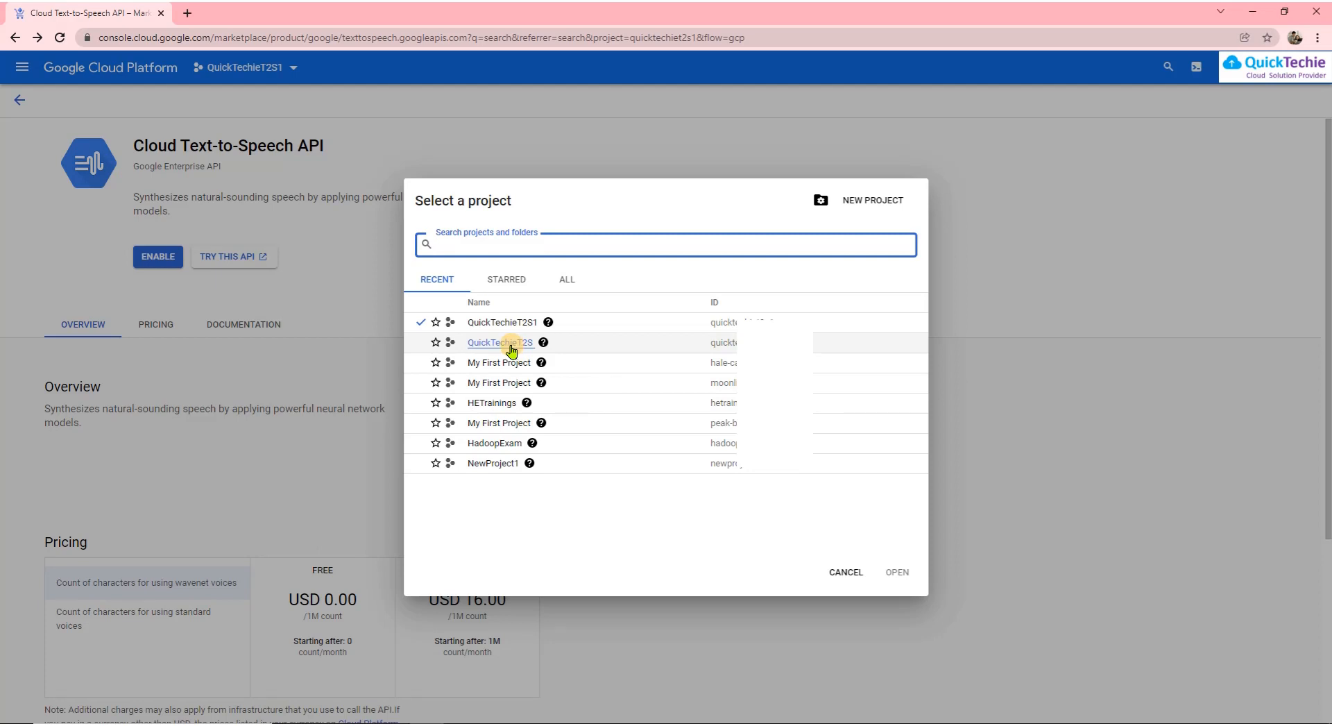
{"action": "left_click", "coordinate": [511, 346]}
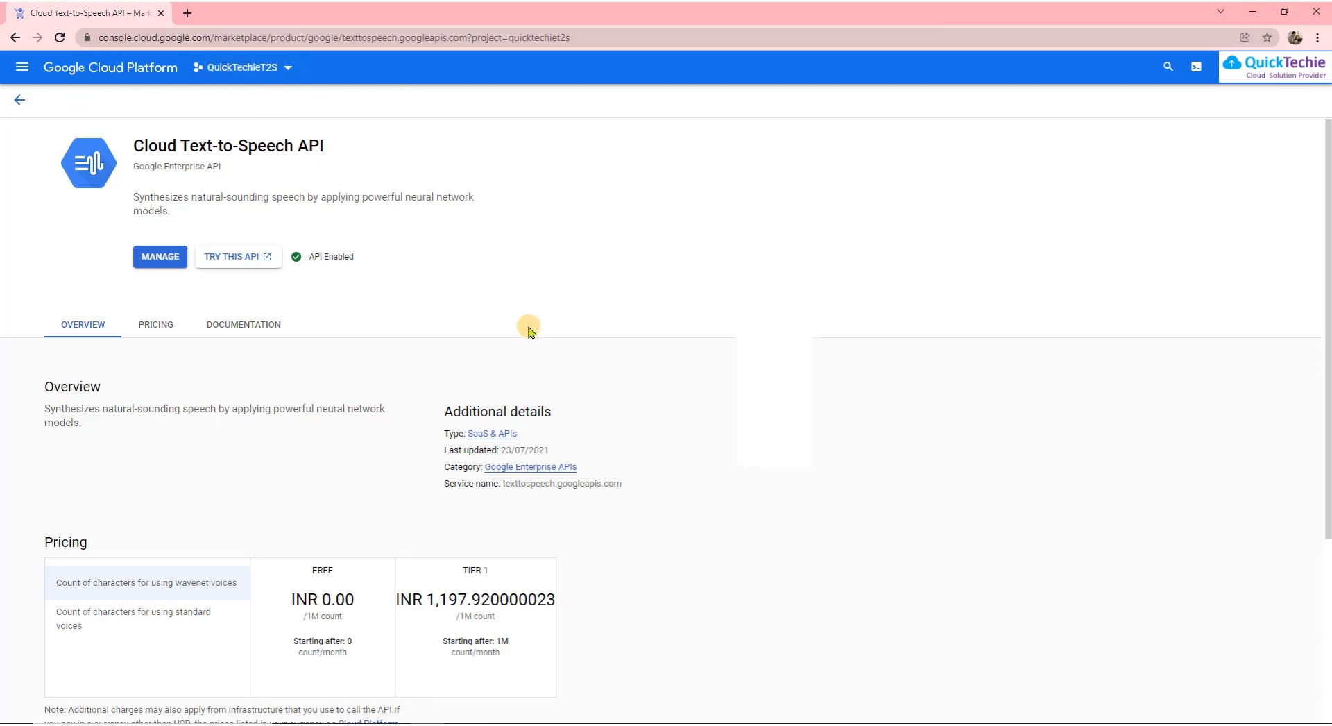
{"action": "key", "text": "alt+Tab"}
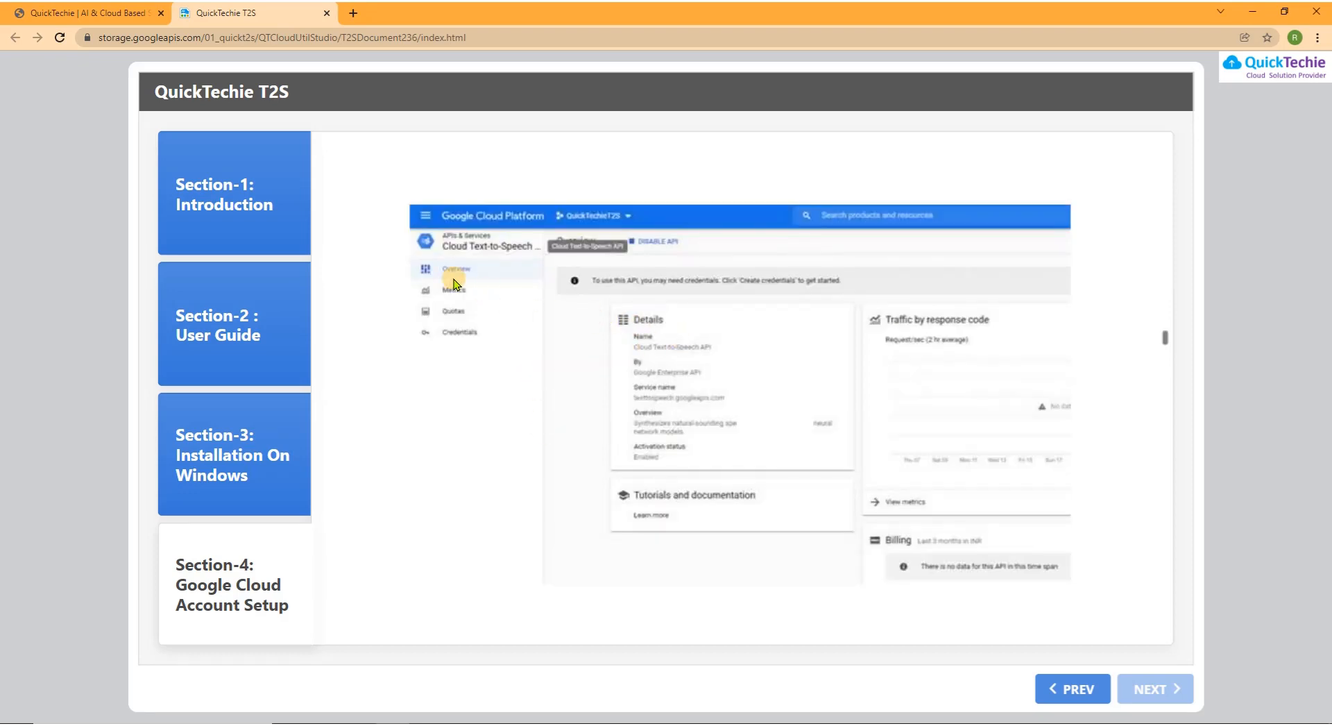
From the Text-to-Speech API's Credentials page, start creating a new Service account credential
{"action": "scroll", "coordinate": [659, 610], "scroll_direction": "down", "scroll_amount": 3}
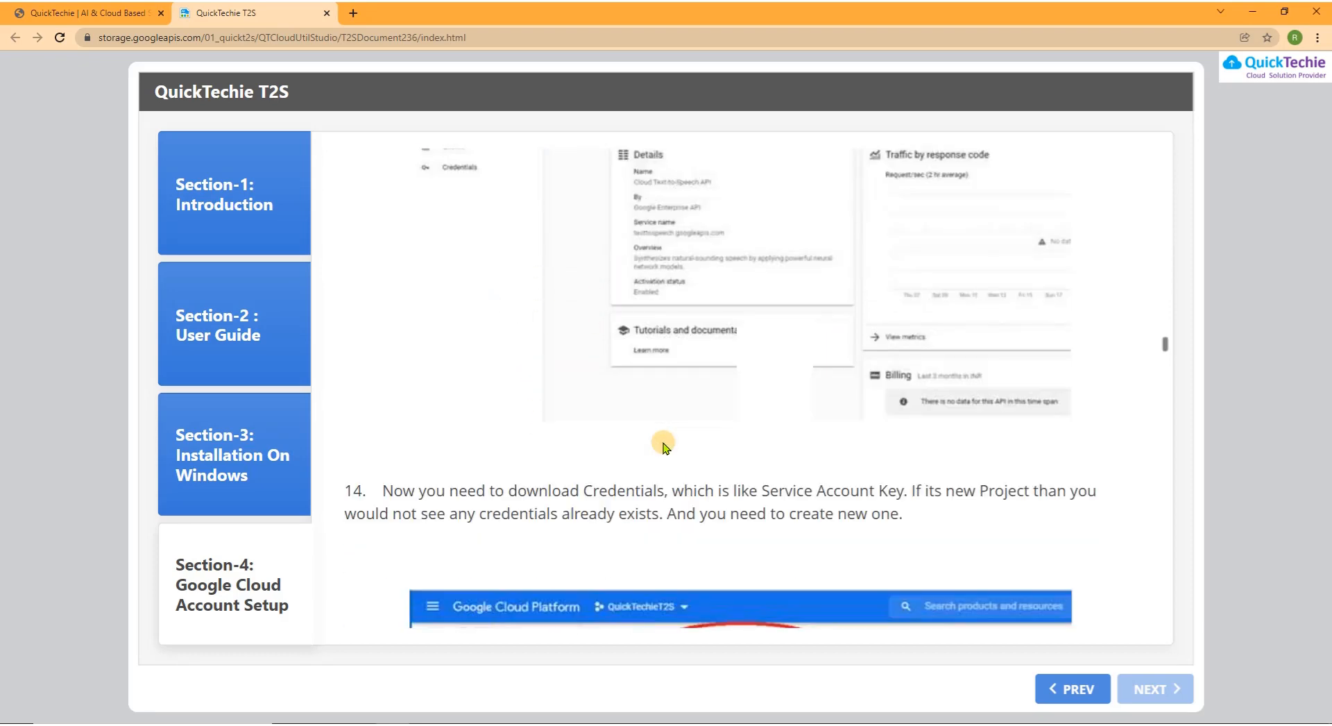
{"action": "scroll", "coordinate": [505, 476], "scroll_direction": "down", "scroll_amount": 2}
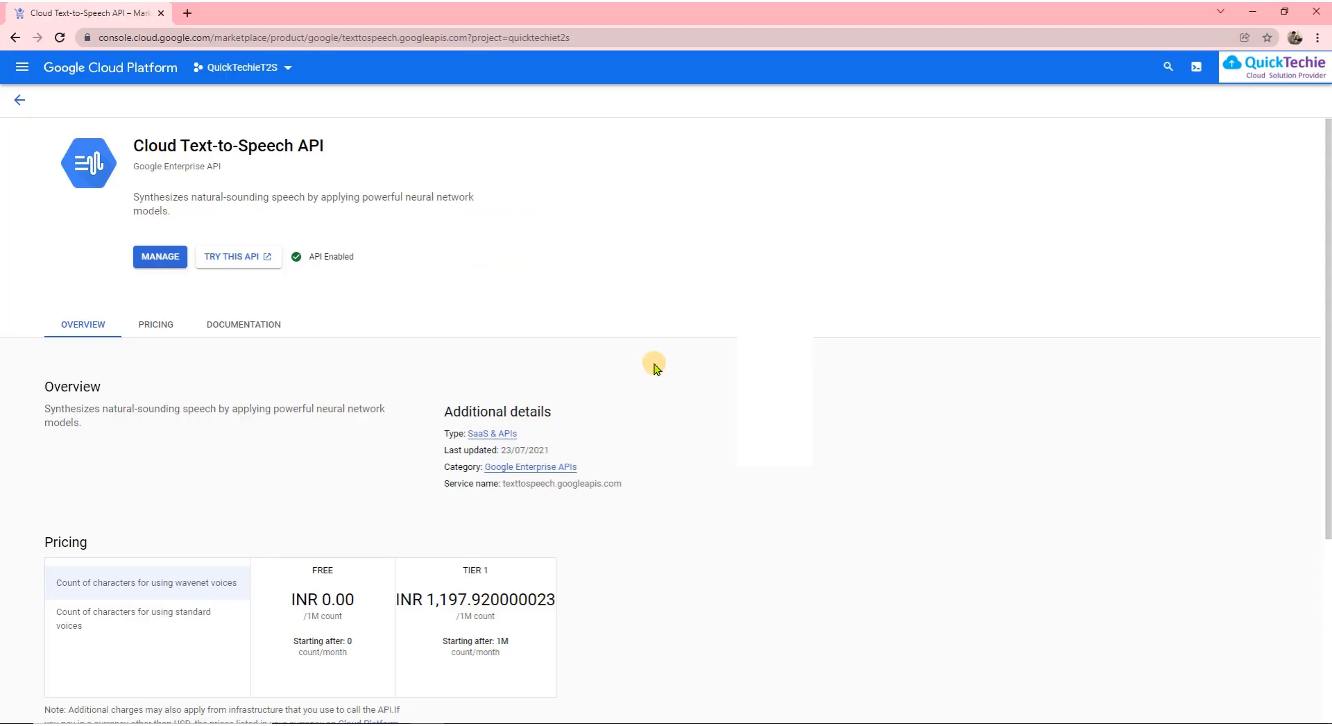
{"action": "left_click", "coordinate": [22, 67]}
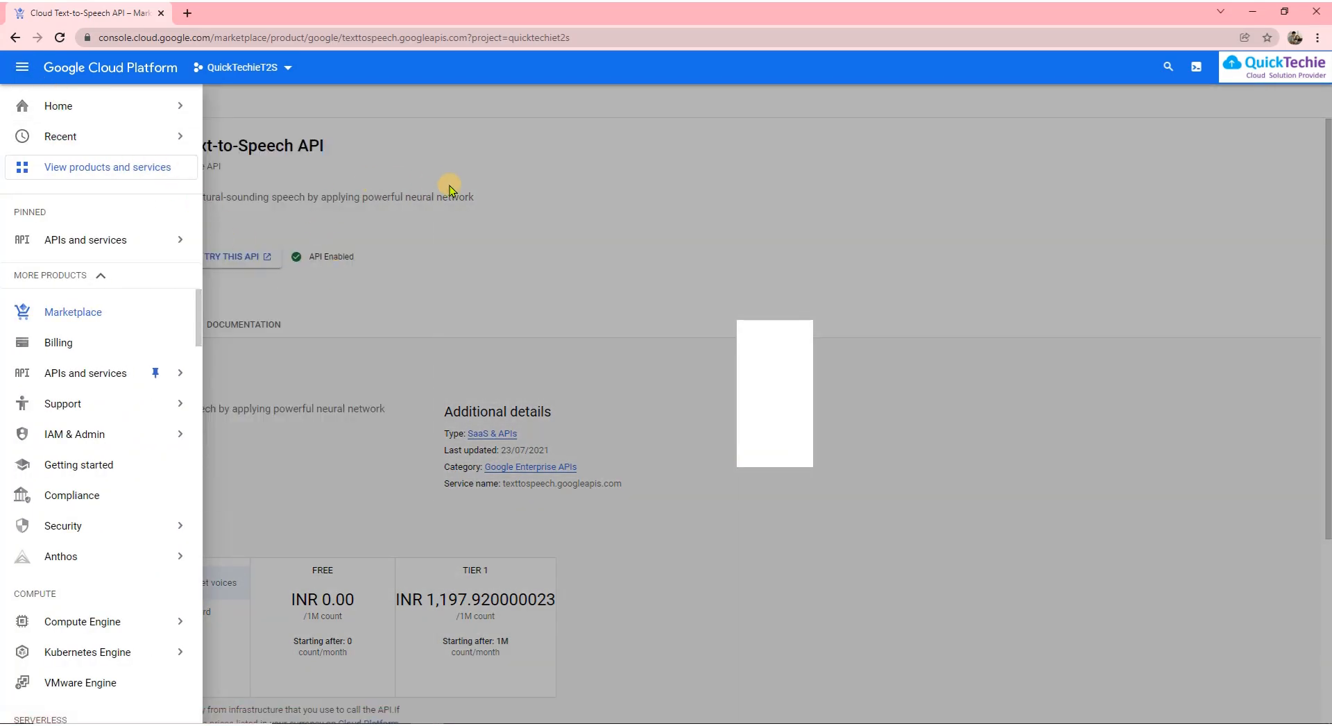
{"action": "left_click", "coordinate": [481, 185]}
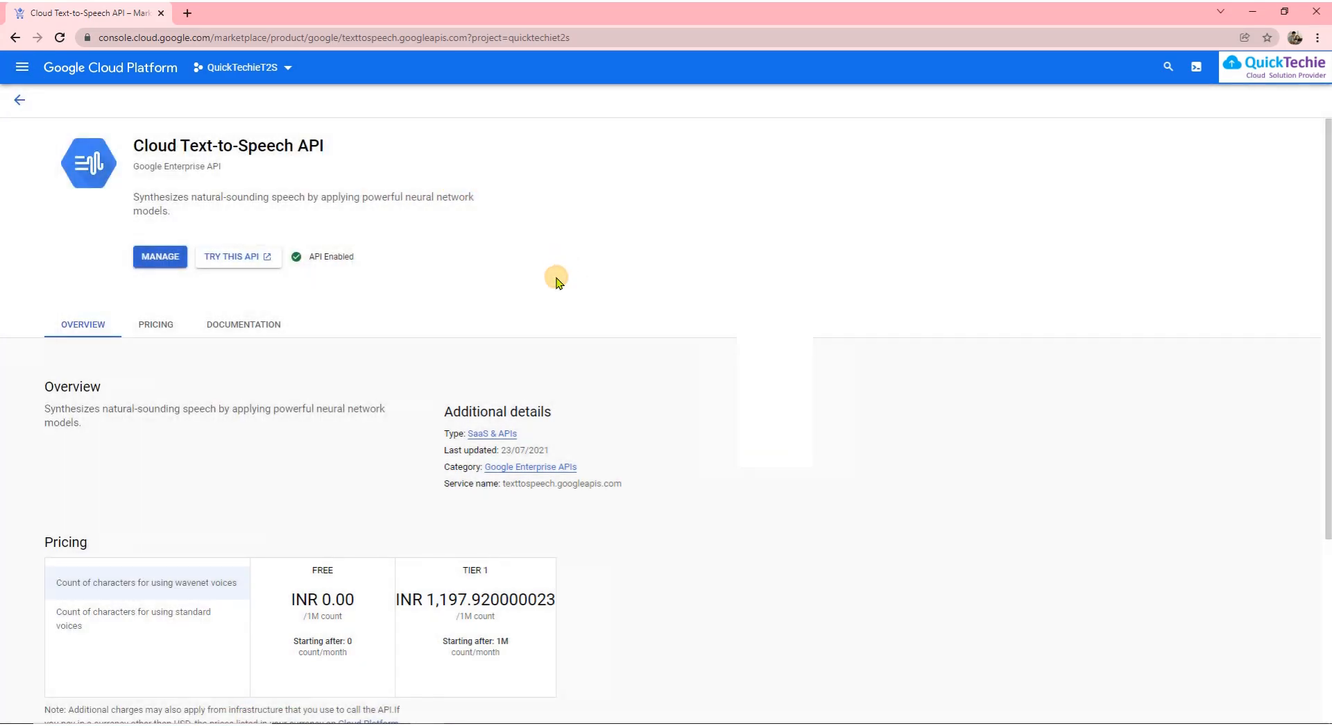
{"action": "left_click", "coordinate": [160, 258]}
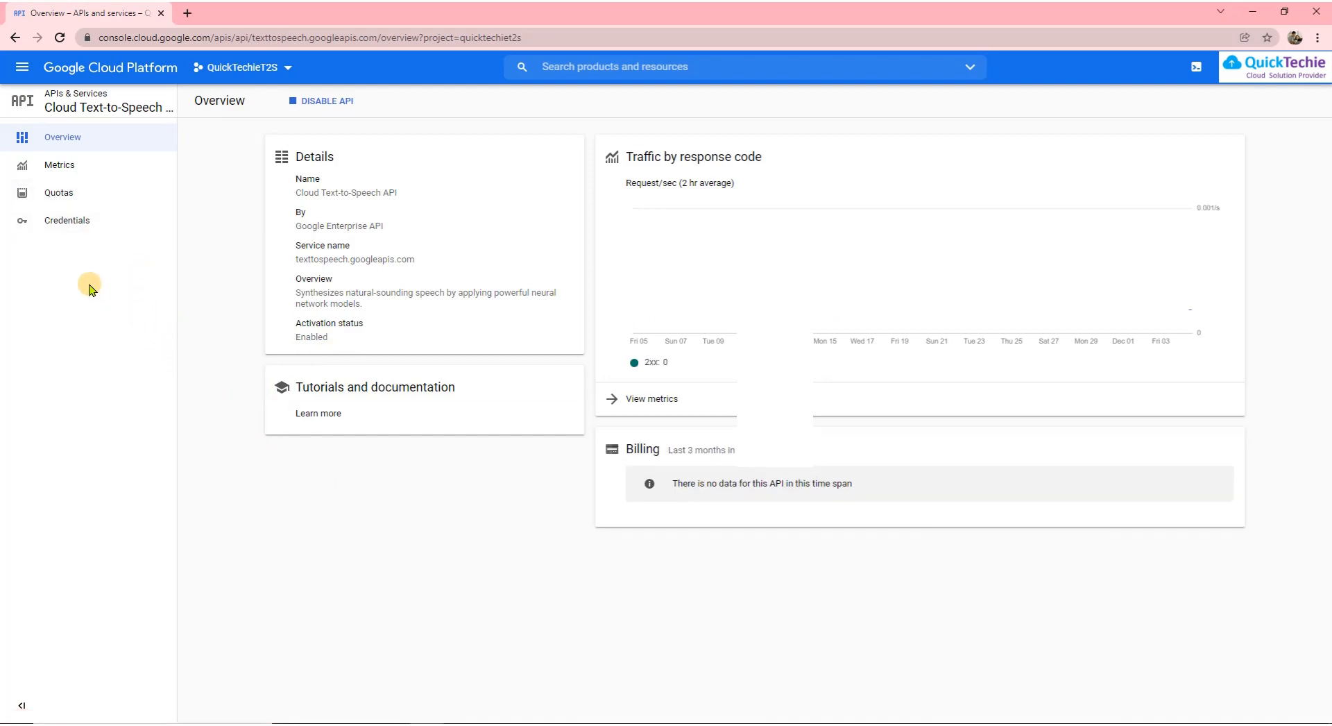
{"action": "left_click", "coordinate": [57, 228]}
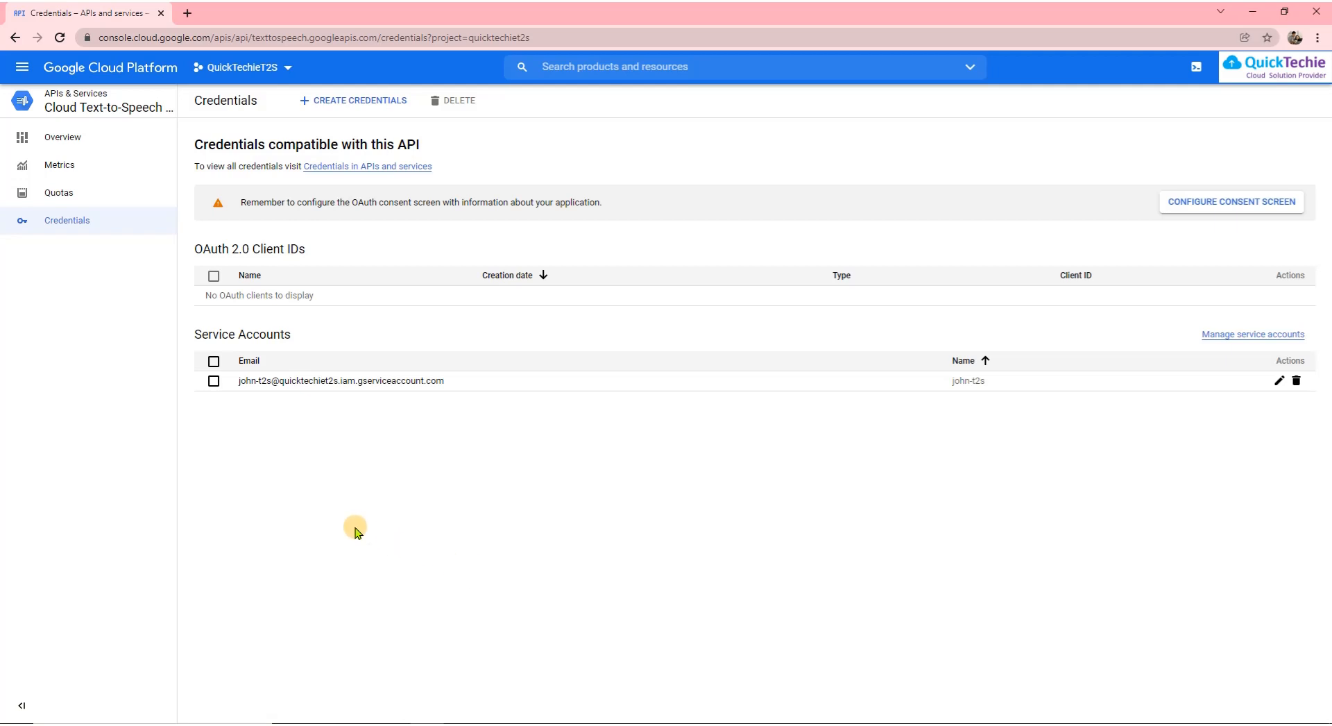
{"action": "left_click", "coordinate": [348, 104]}
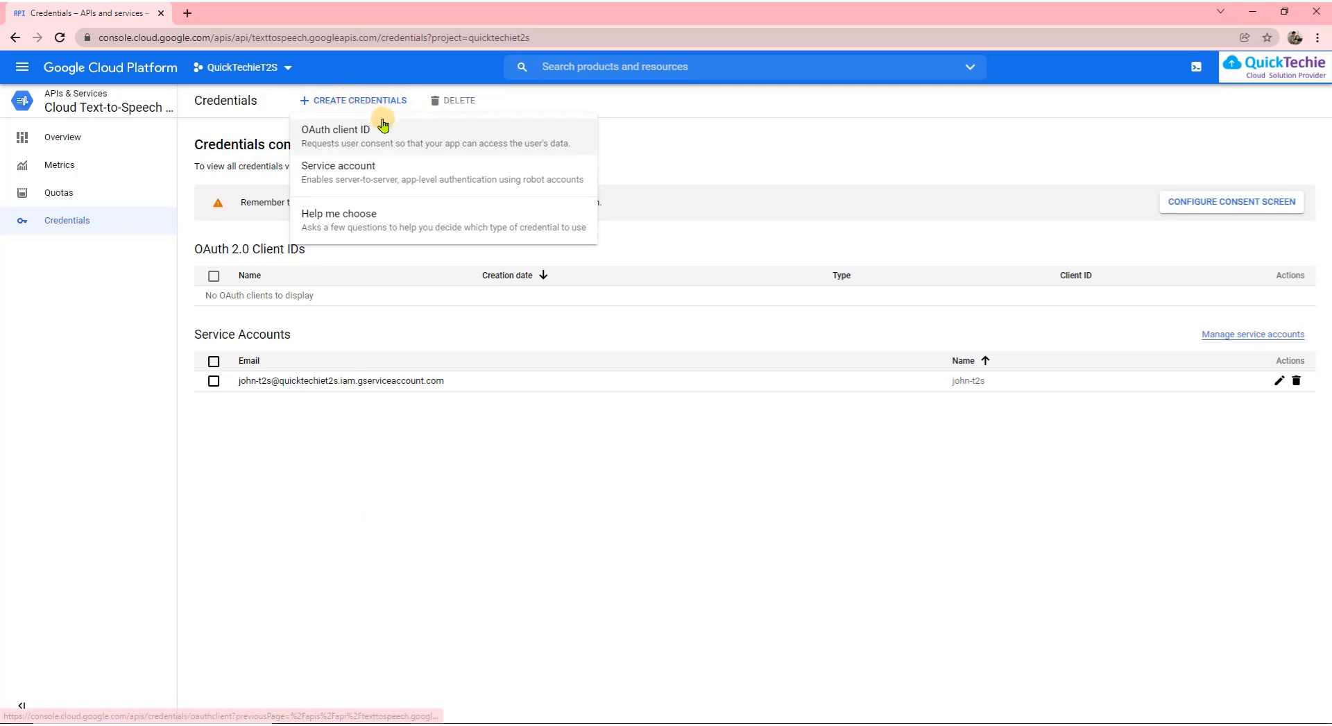
{"action": "left_click", "coordinate": [371, 168]}
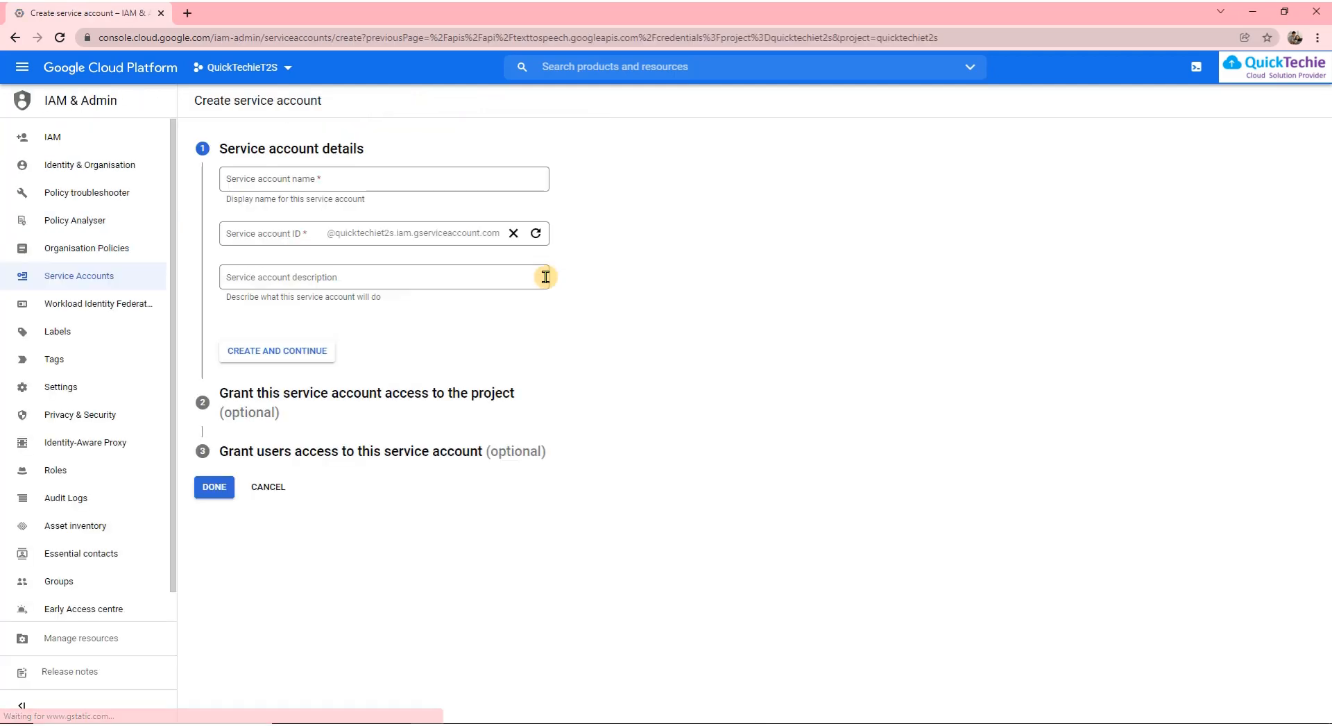
Enter a service account name, describe it as 'QuickTechie T2S Service Account', and create it
{"action": "left_click", "coordinate": [367, 181]}
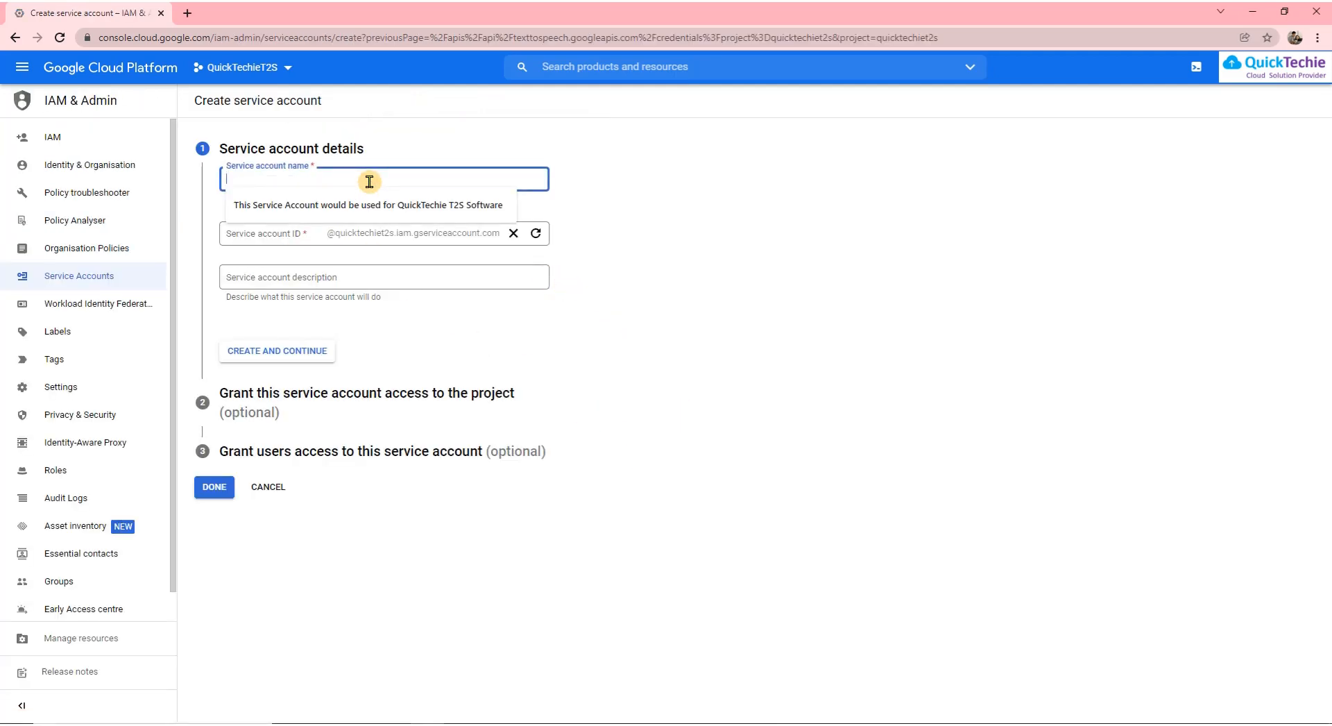
{"action": "type", "text": "John"}
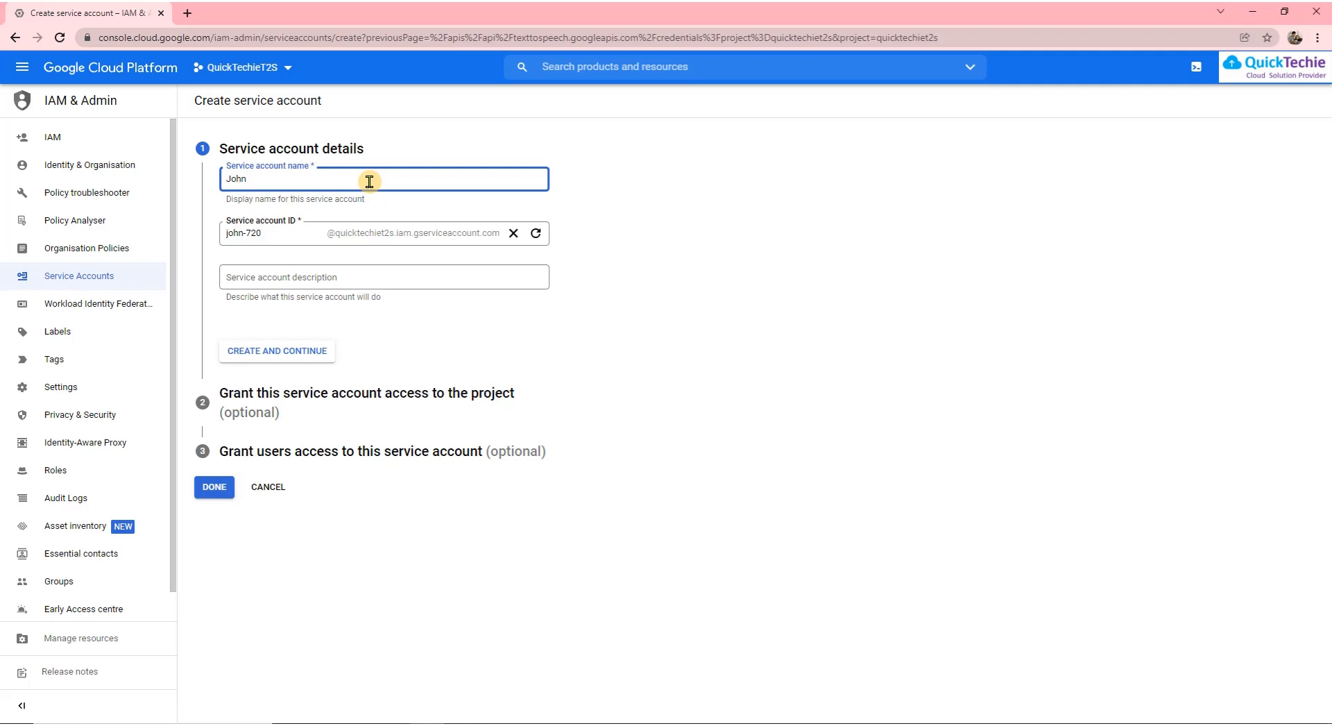
{"action": "type", "text": "2"}
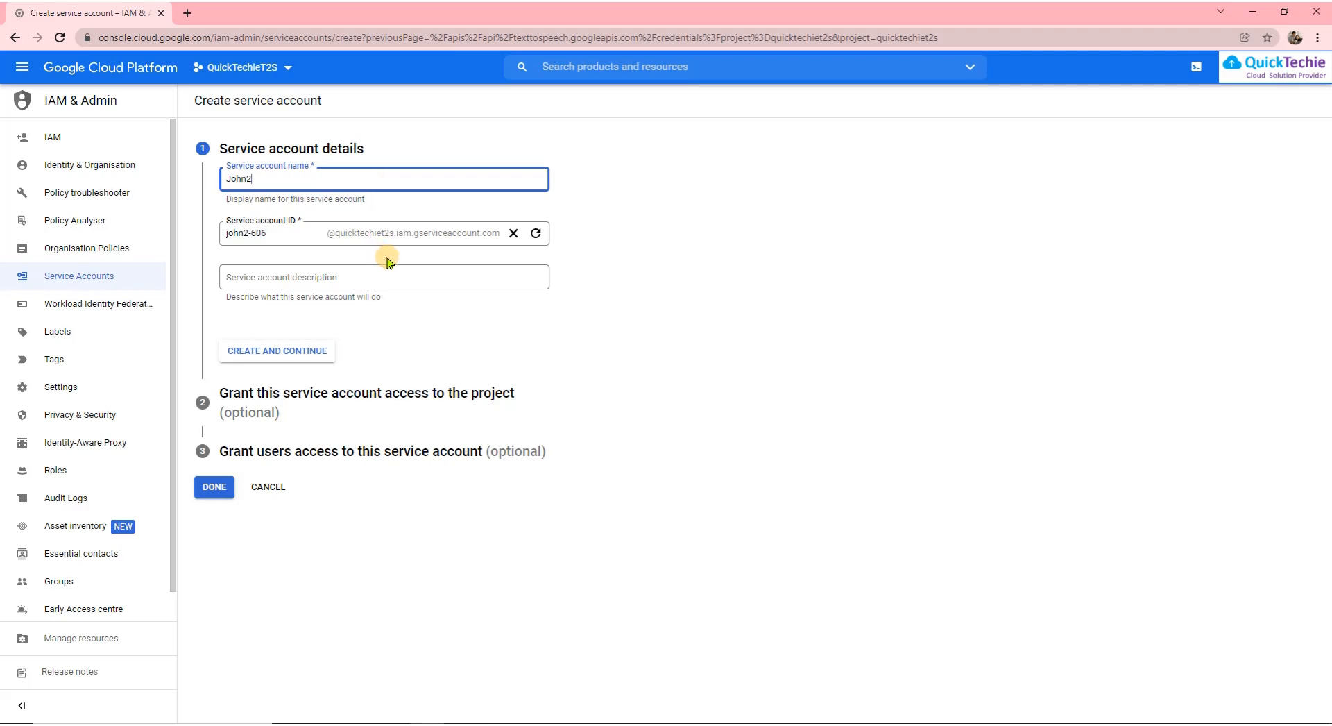
{"action": "left_click", "coordinate": [452, 276]}
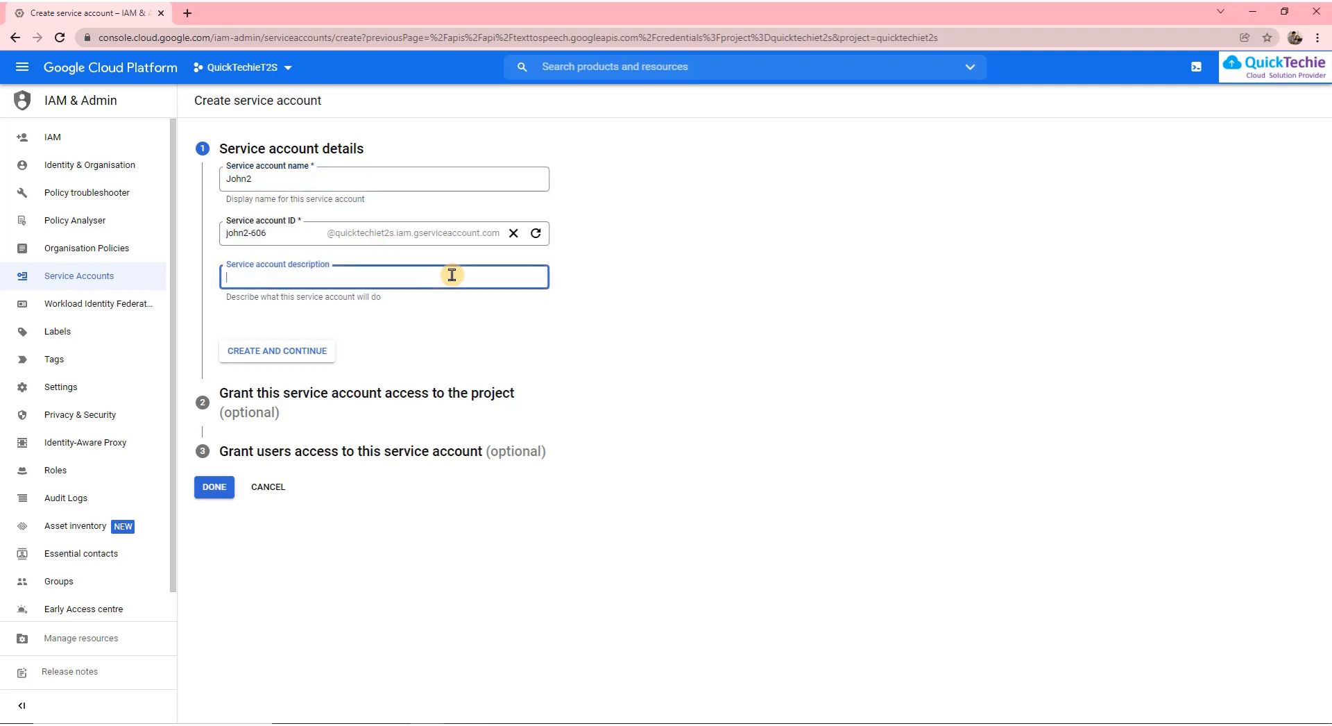
{"action": "type", "text": "QuickTechie T2S Service Accoint"}
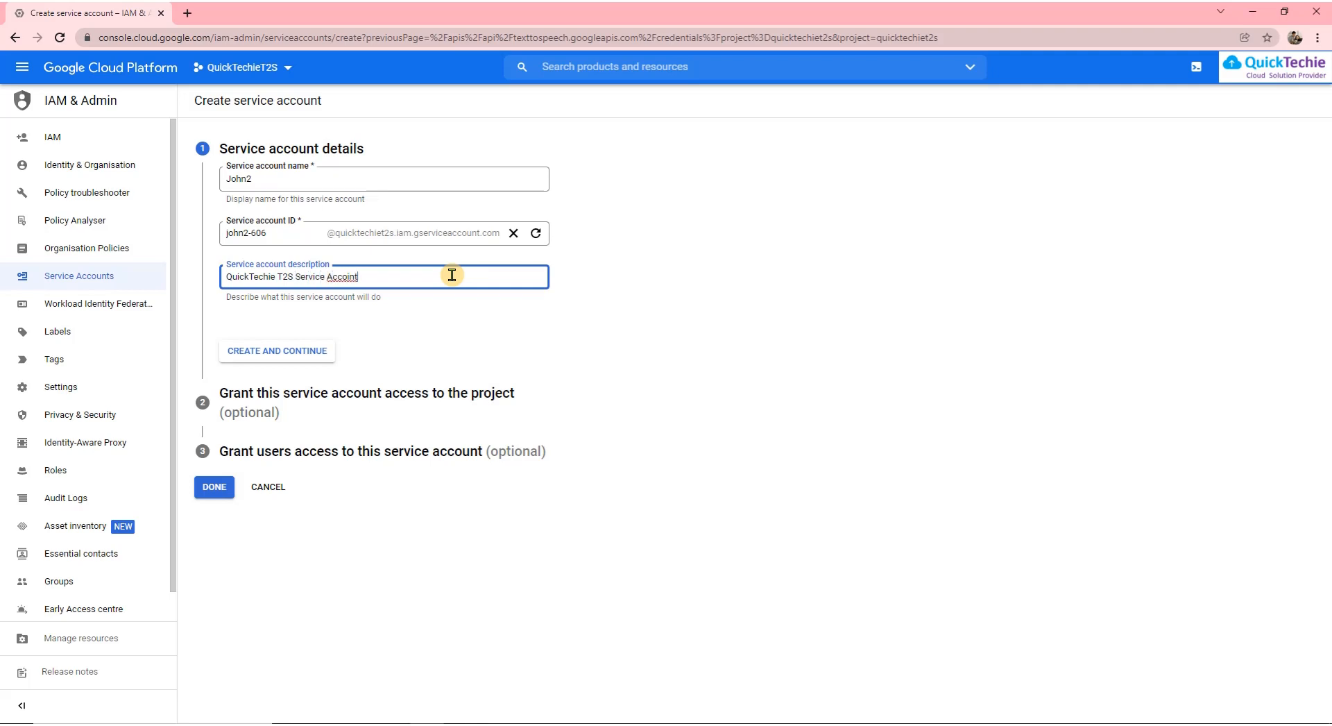
{"action": "key", "text": "BackSpace"}
{"action": "key", "text": "BackSpace"}
{"action": "left_click", "coordinate": [315, 351]}
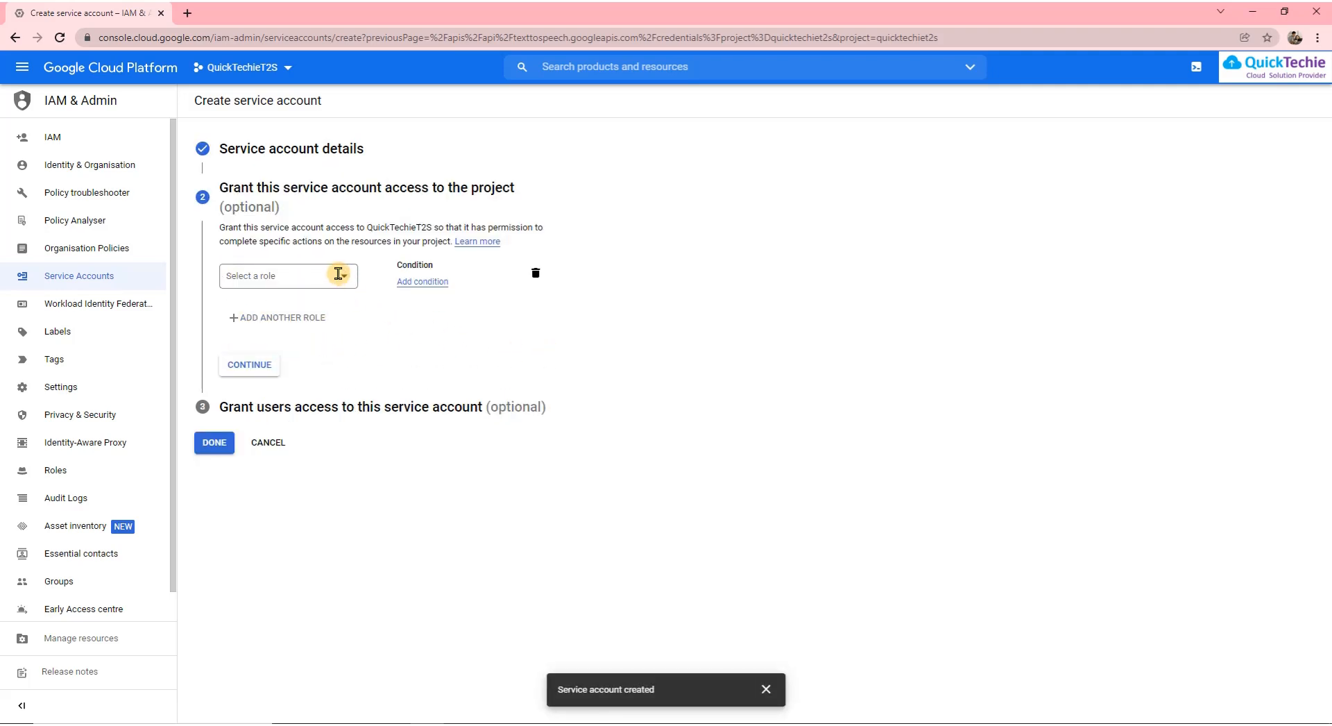
Grant the new service account the Owner role and complete its setup
{"action": "left_click", "coordinate": [342, 277]}
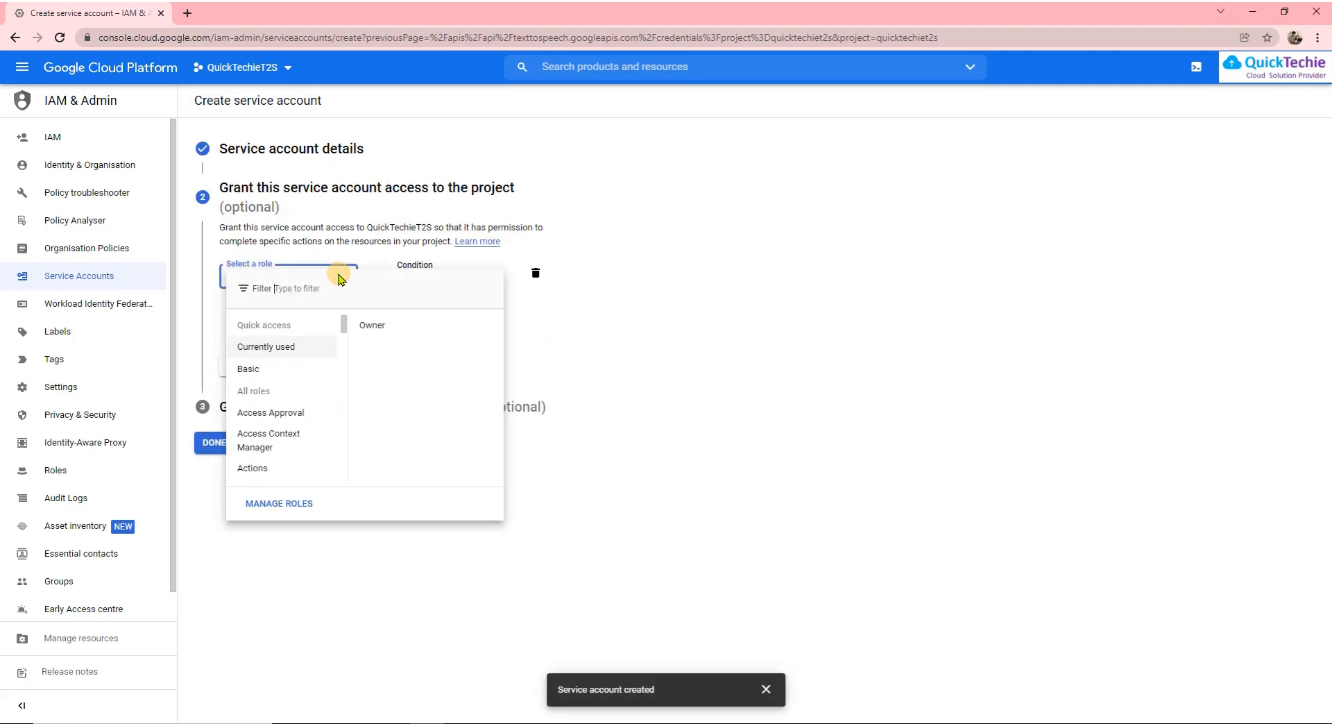
{"action": "left_click", "coordinate": [374, 328]}
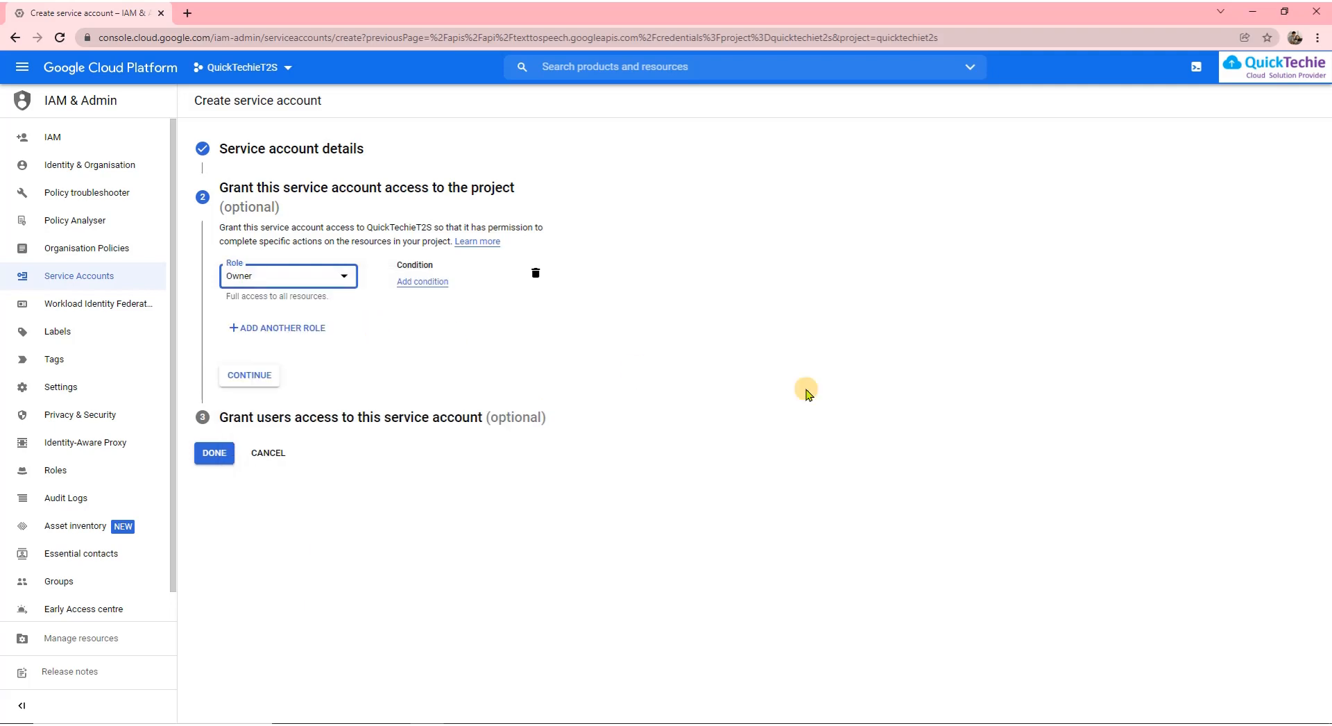
{"action": "left_click", "coordinate": [252, 379]}
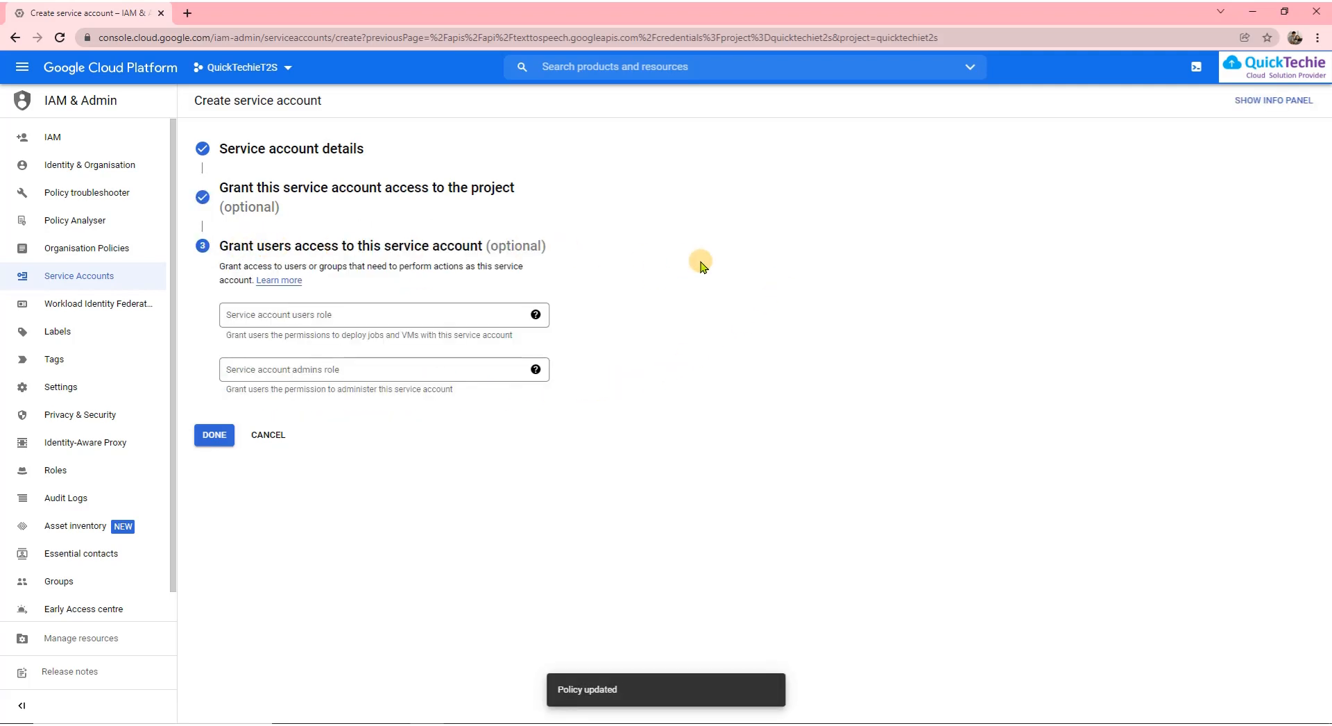
{"action": "left_click", "coordinate": [210, 436]}
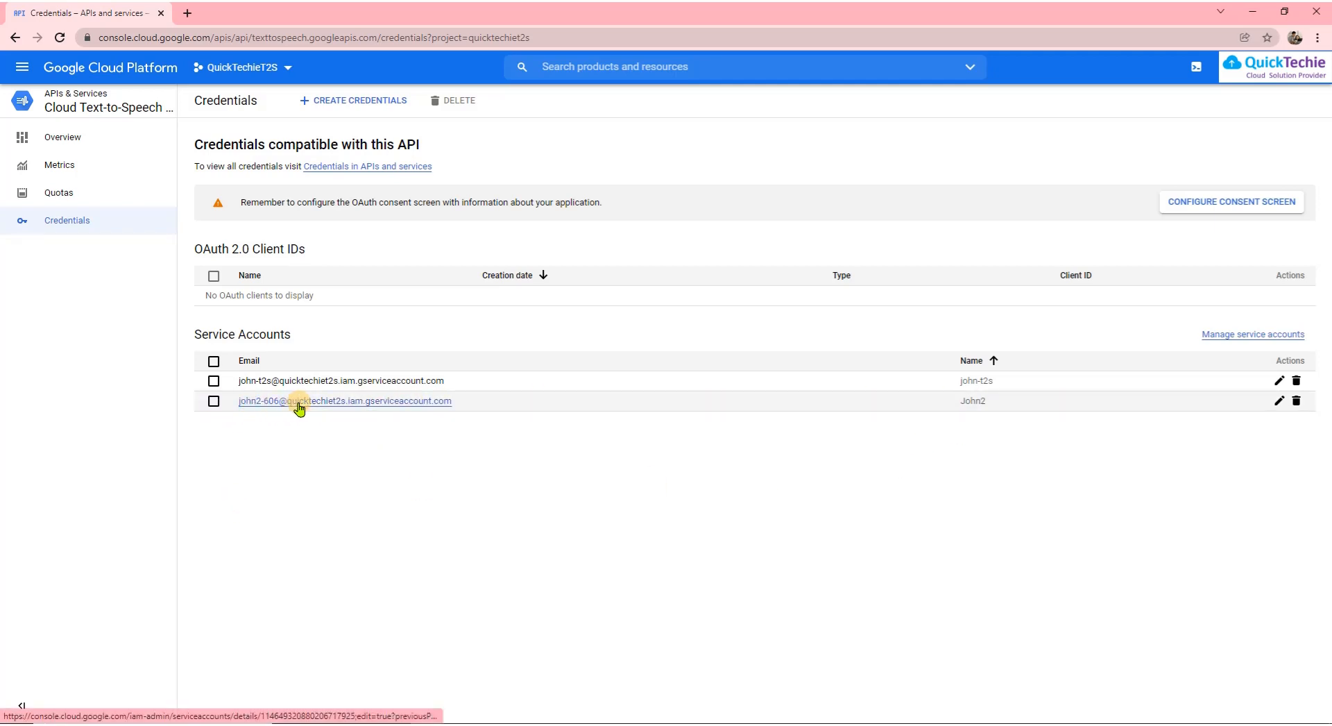
{"action": "key", "text": "alt+Tab"}
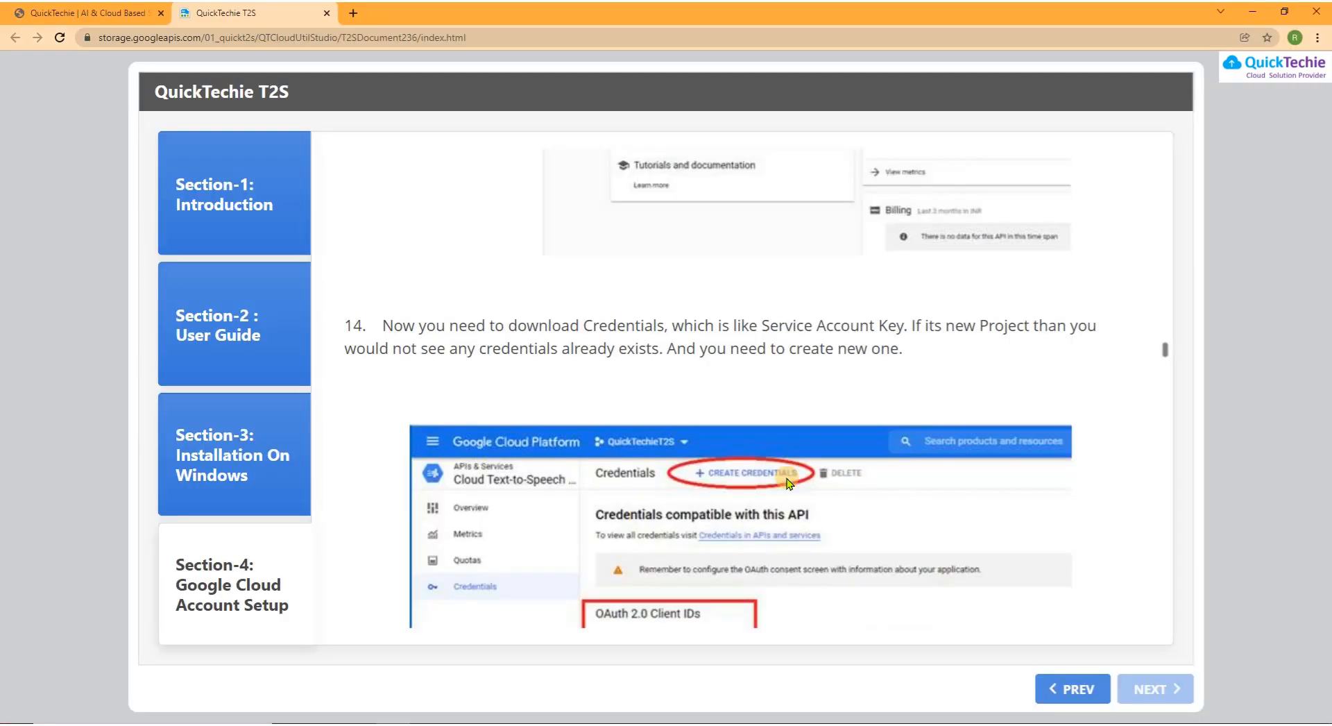
{"action": "scroll", "coordinate": [624, 479], "scroll_direction": "down", "scroll_amount": 3}
{"action": "scroll", "coordinate": [594, 470], "scroll_direction": "down", "scroll_amount": 5}
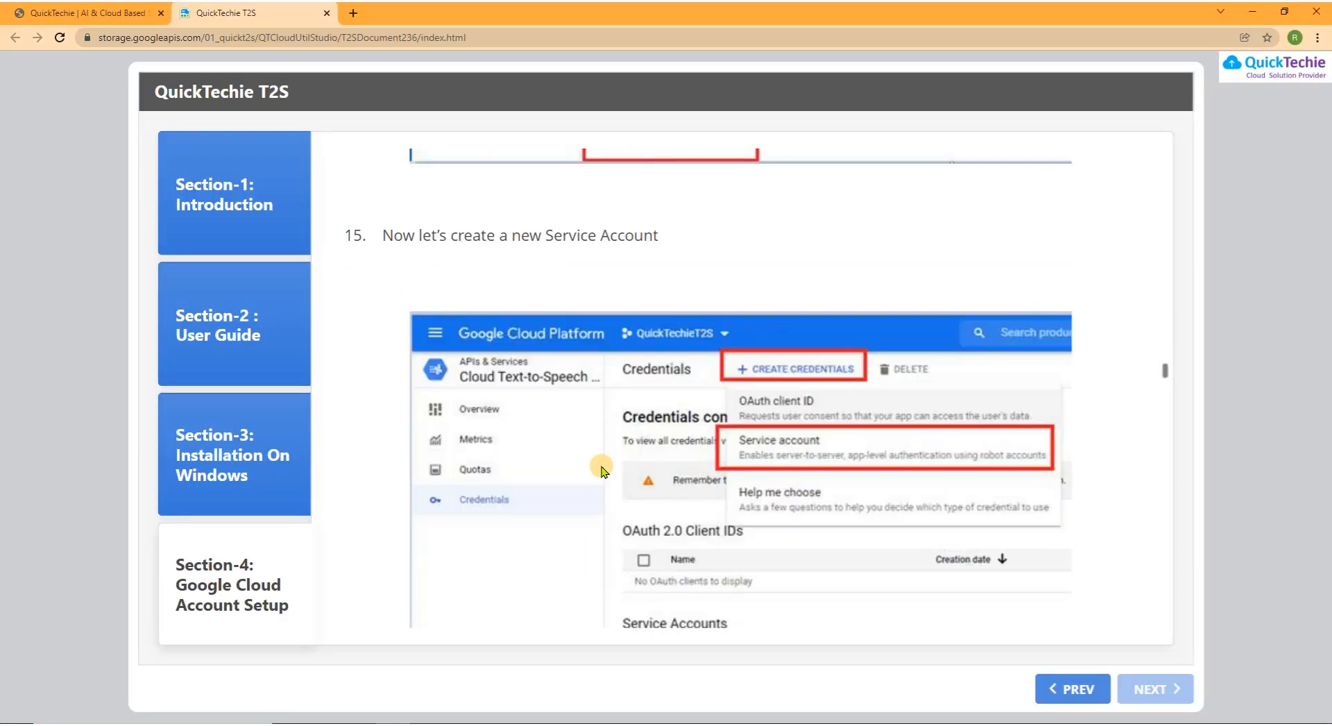
{"action": "scroll", "coordinate": [766, 465], "scroll_direction": "down", "scroll_amount": 6}
{"action": "scroll", "coordinate": [721, 454], "scroll_direction": "down", "scroll_amount": 3}
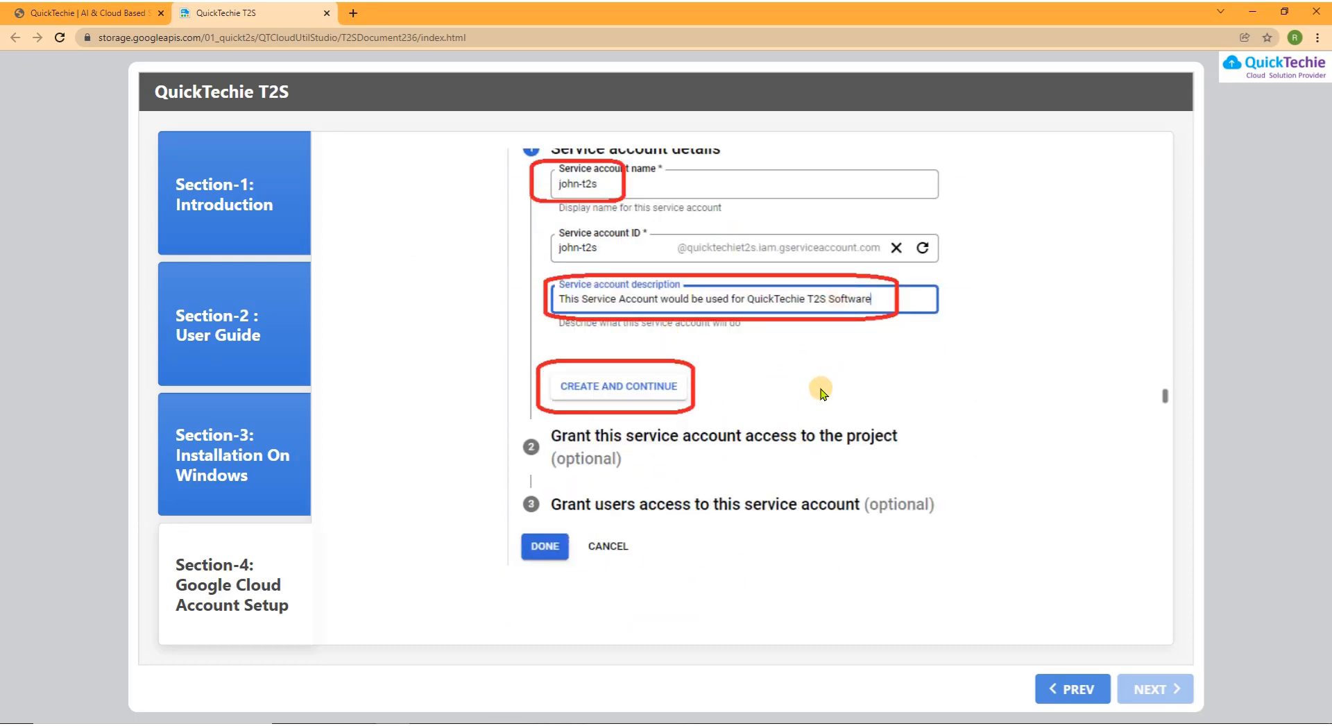
{"action": "scroll", "coordinate": [815, 378], "scroll_direction": "down", "scroll_amount": 6}
{"action": "scroll", "coordinate": [822, 392], "scroll_direction": "up", "scroll_amount": 1}
{"action": "scroll", "coordinate": [818, 382], "scroll_direction": "down", "scroll_amount": 8}
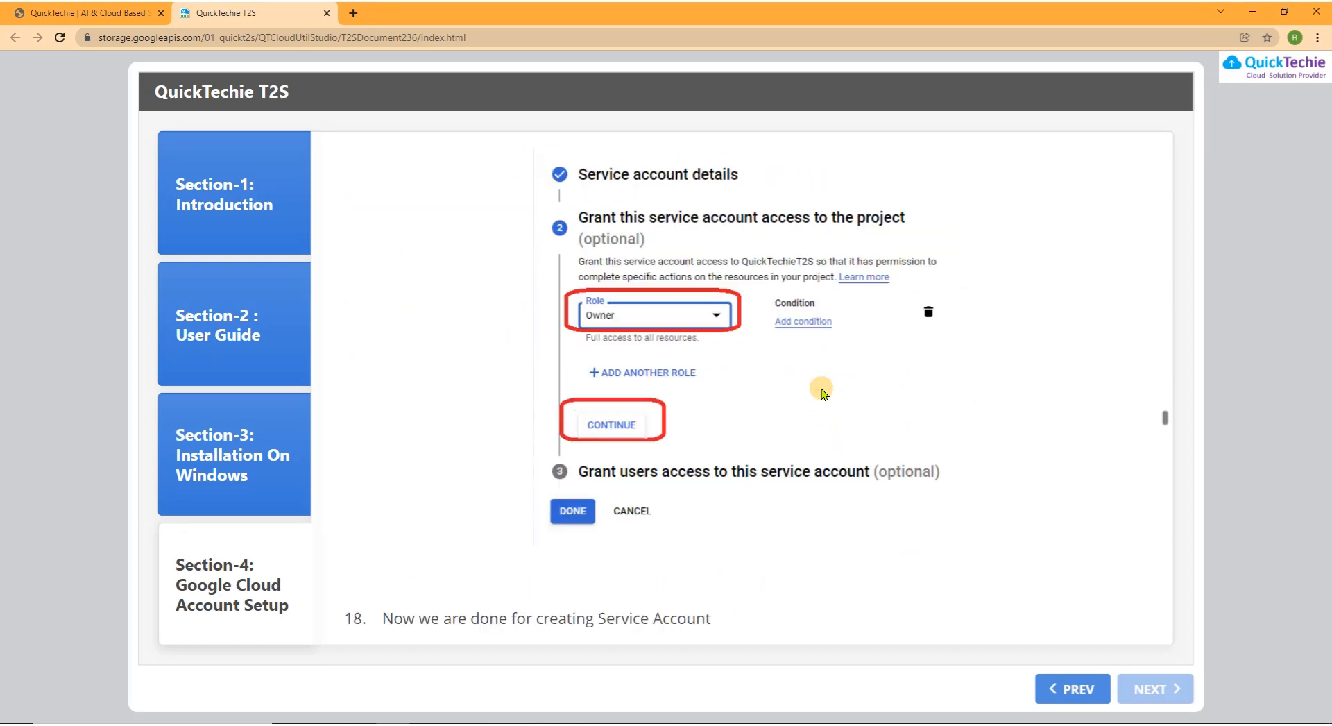
{"action": "scroll", "coordinate": [804, 385], "scroll_direction": "down", "scroll_amount": 12}
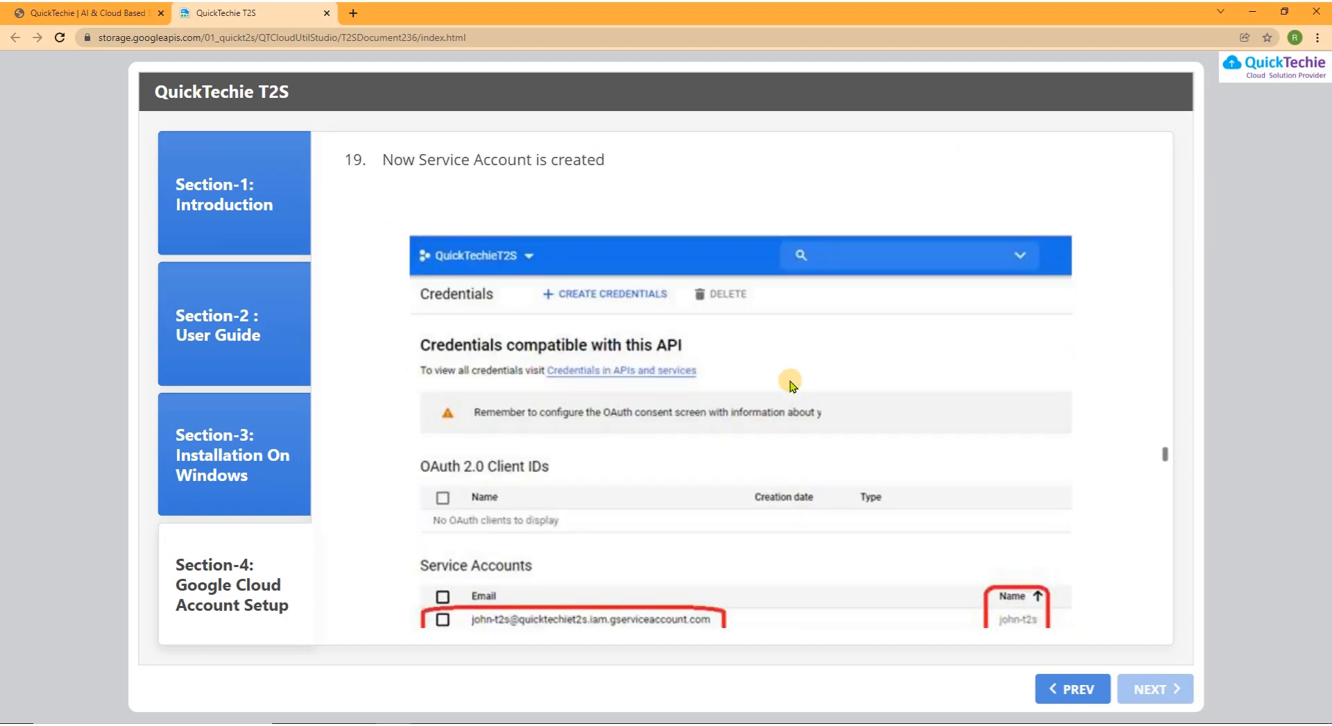
{"action": "key", "text": "alt+Tab"}
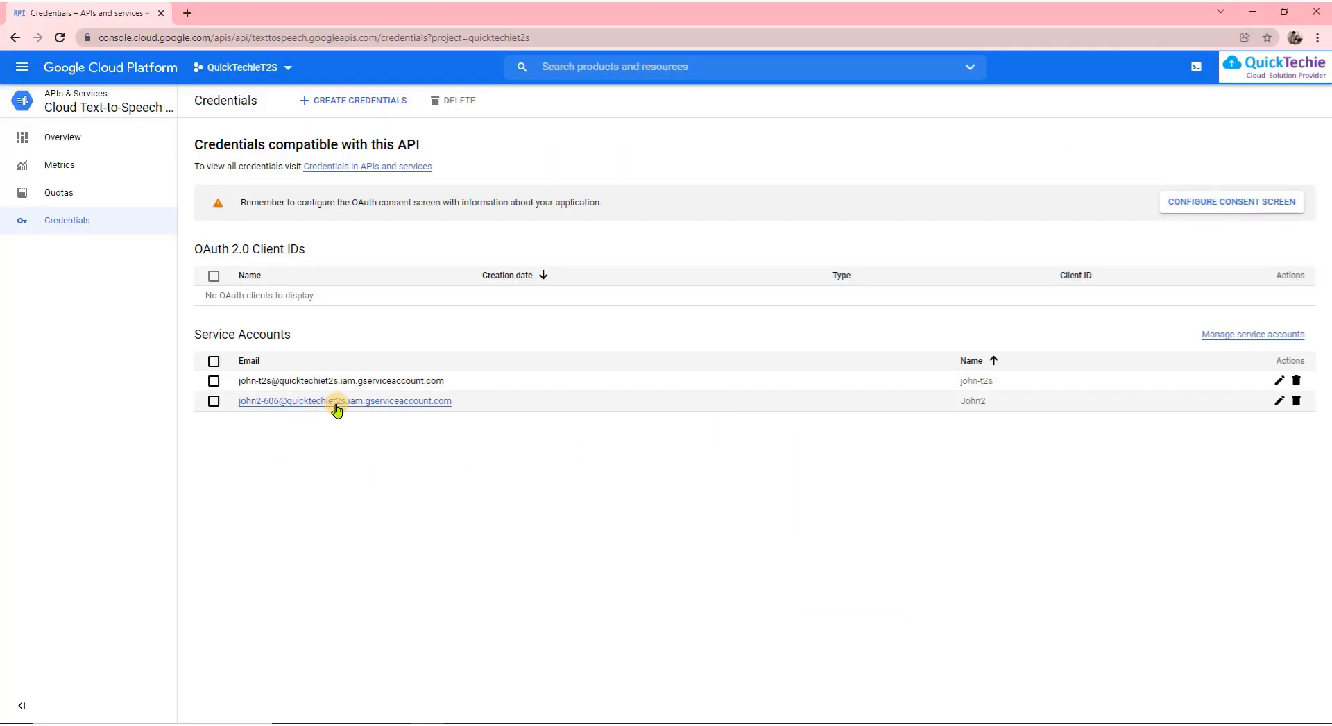
Add a new JSON private key to the service account and download it
{"action": "left_click", "coordinate": [343, 403]}
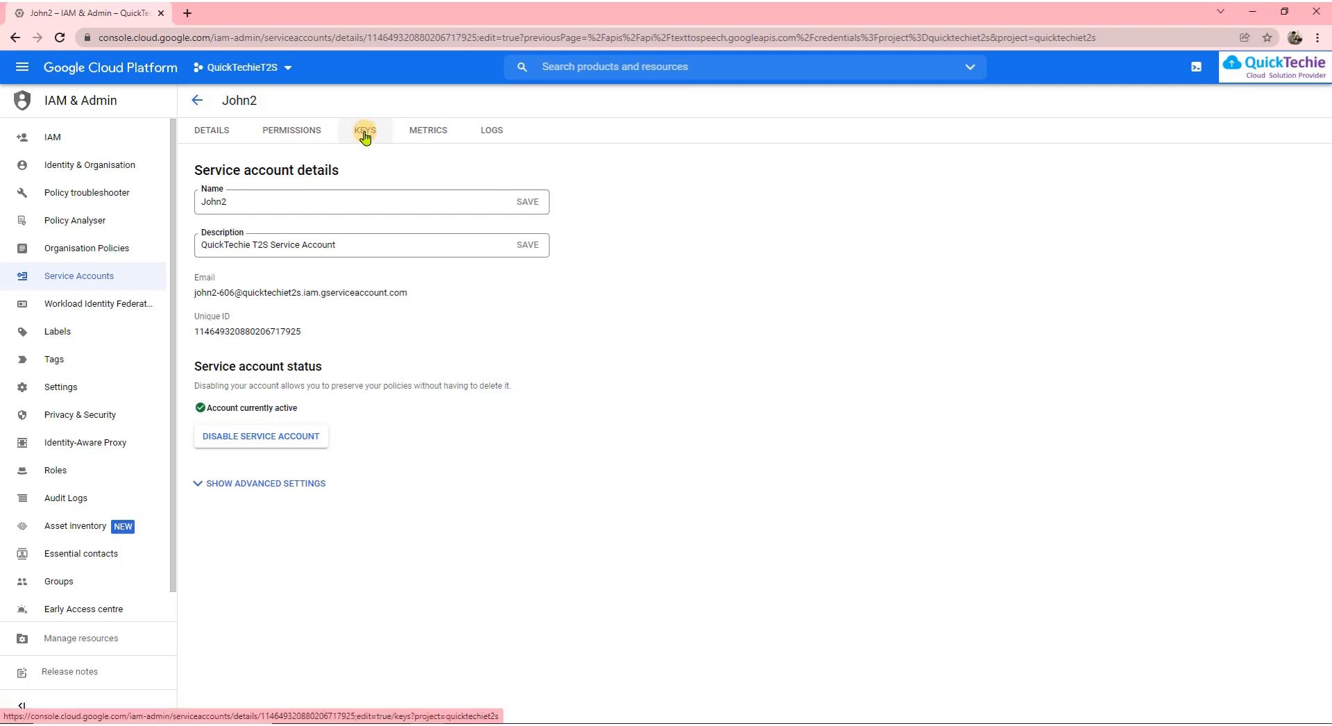
{"action": "left_click", "coordinate": [365, 133]}
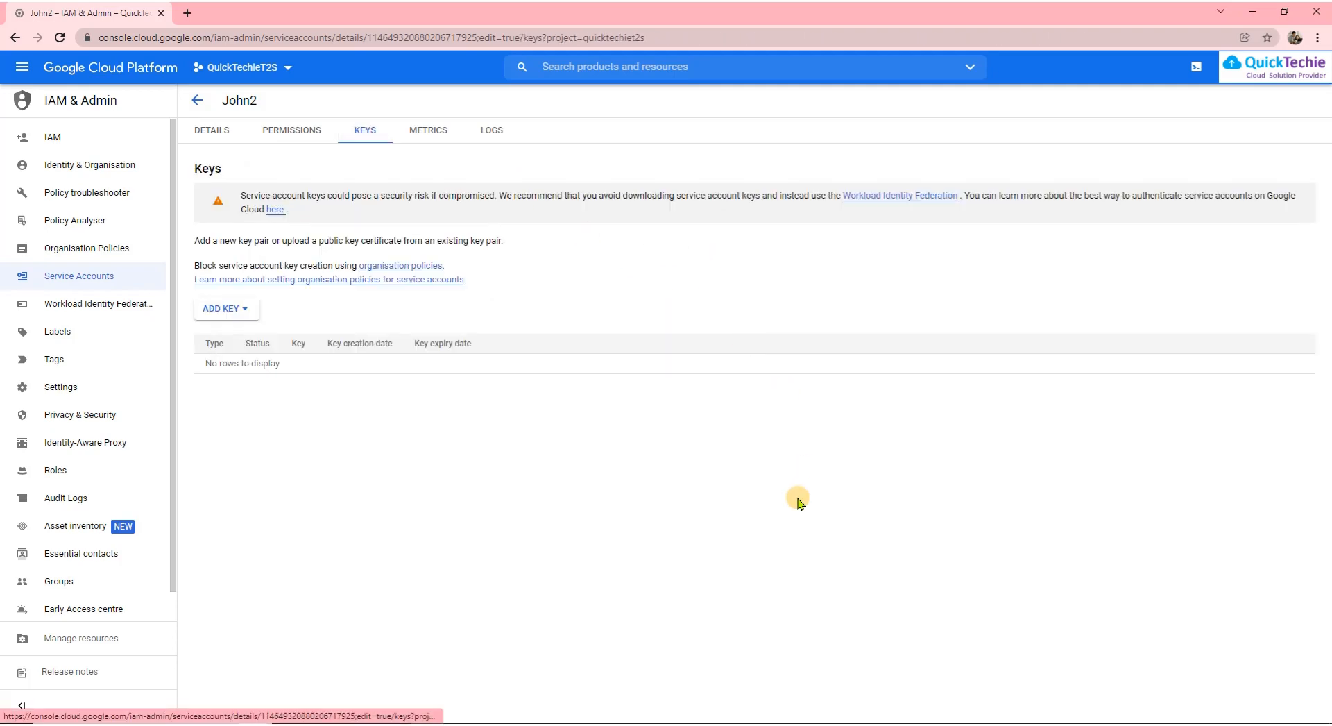
{"action": "left_click", "coordinate": [251, 313]}
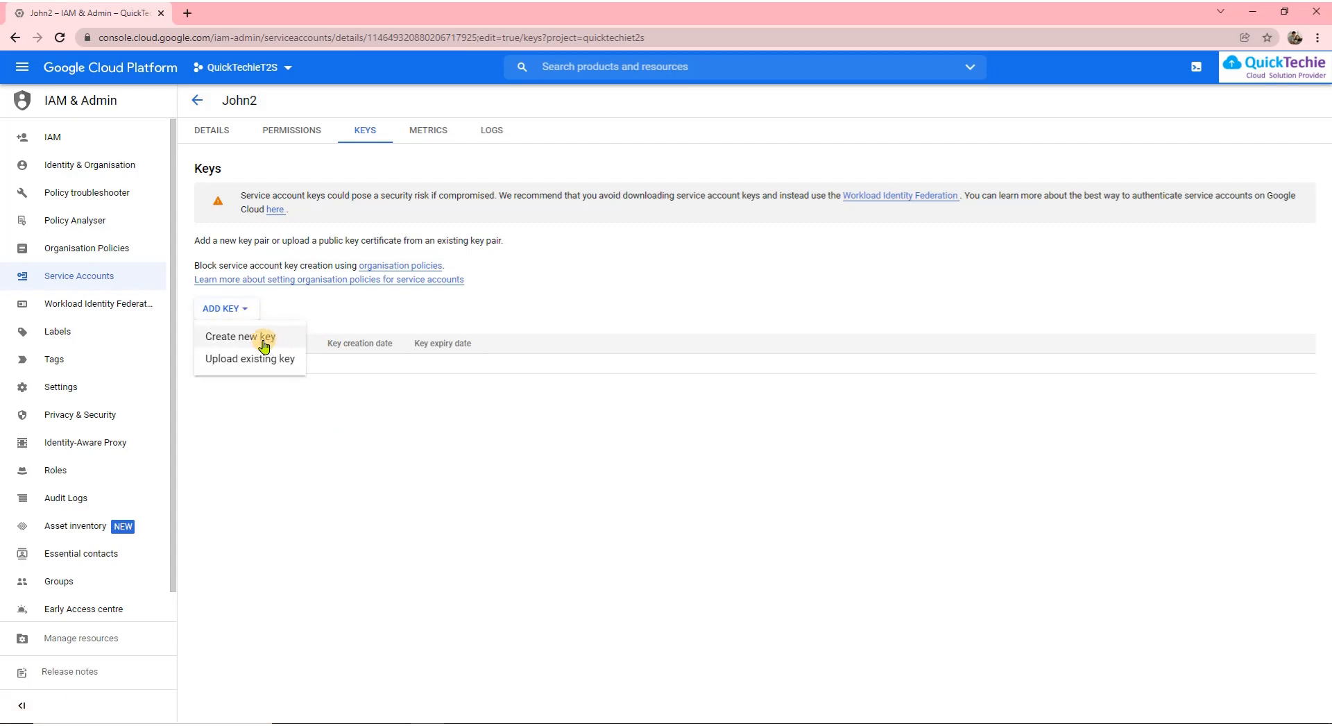
{"action": "left_click", "coordinate": [265, 340]}
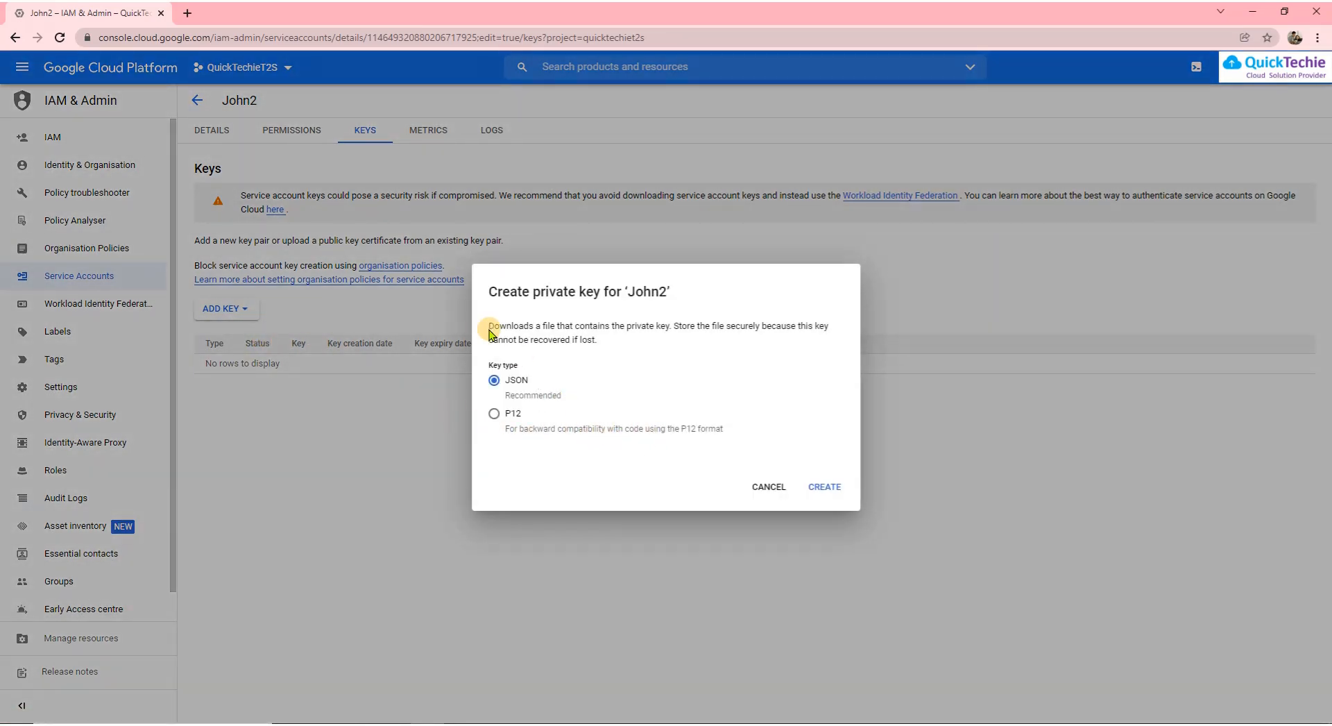
{"action": "left_click", "coordinate": [827, 487]}
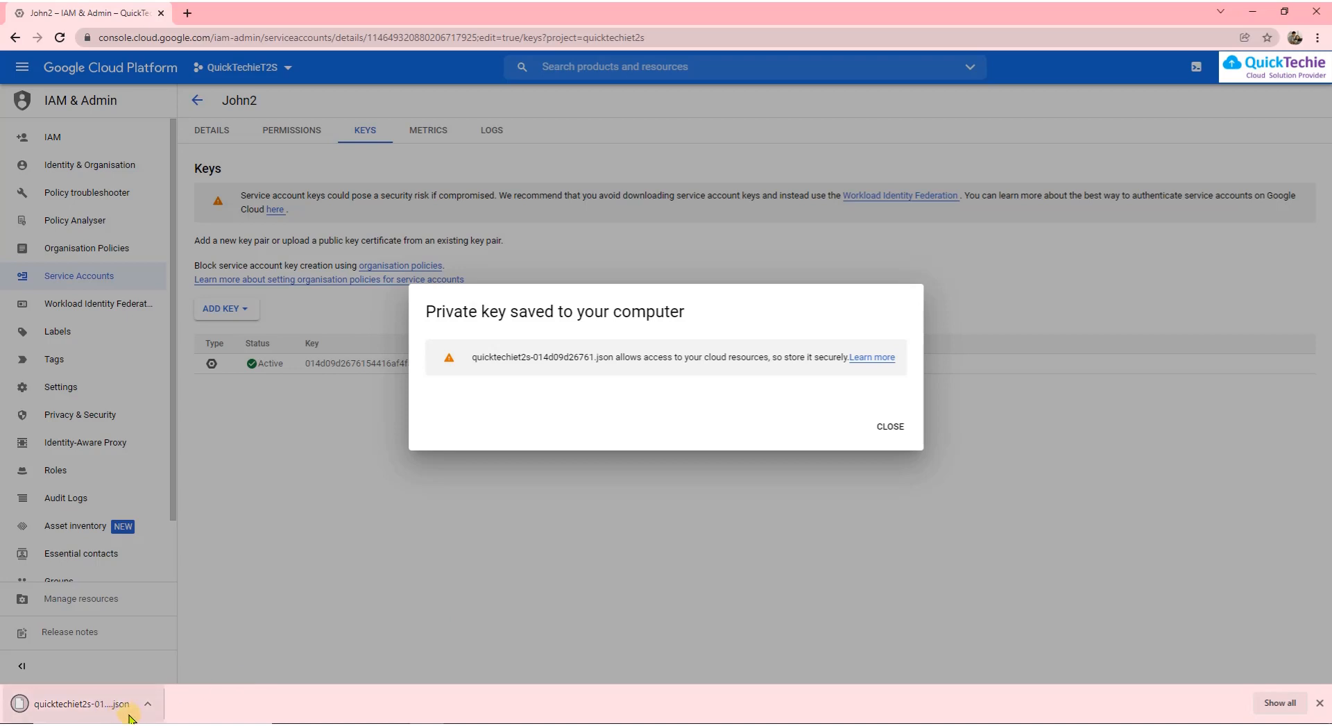
{"action": "left_click", "coordinate": [147, 704]}
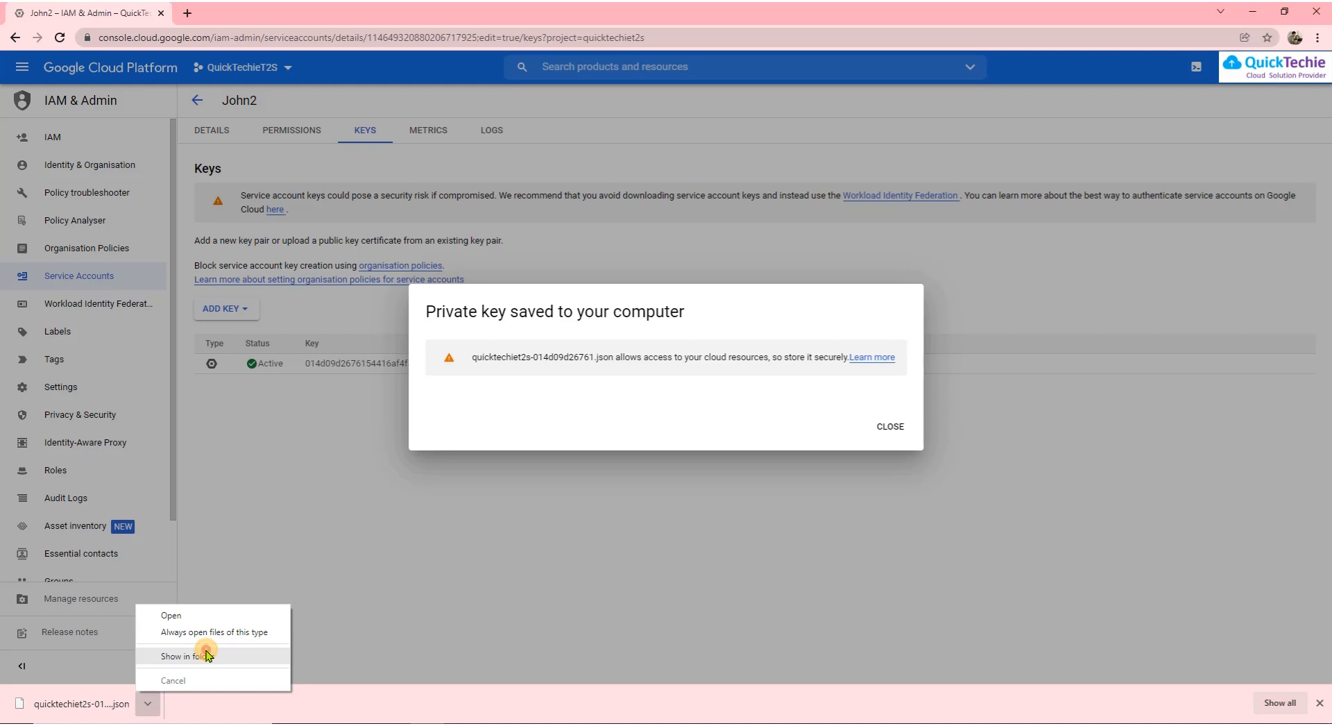
{"action": "left_click", "coordinate": [206, 655]}
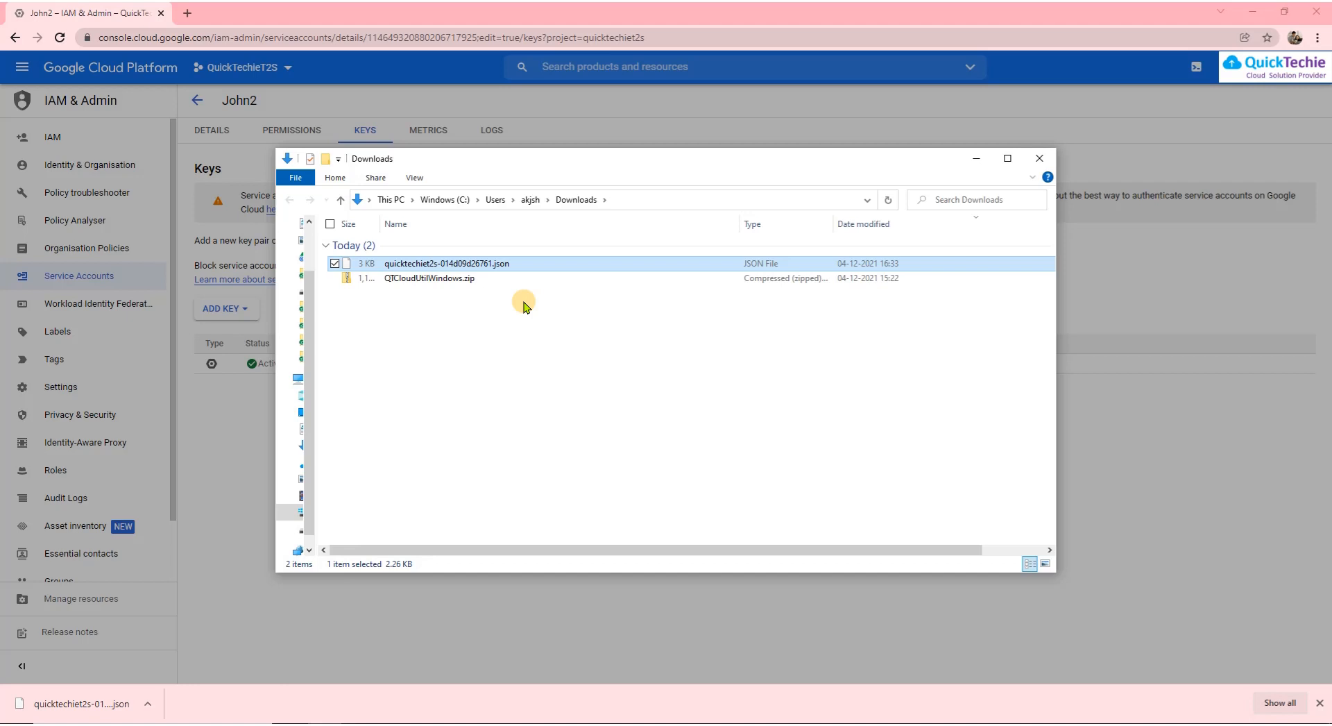
{"action": "key", "text": "alt+F4"}
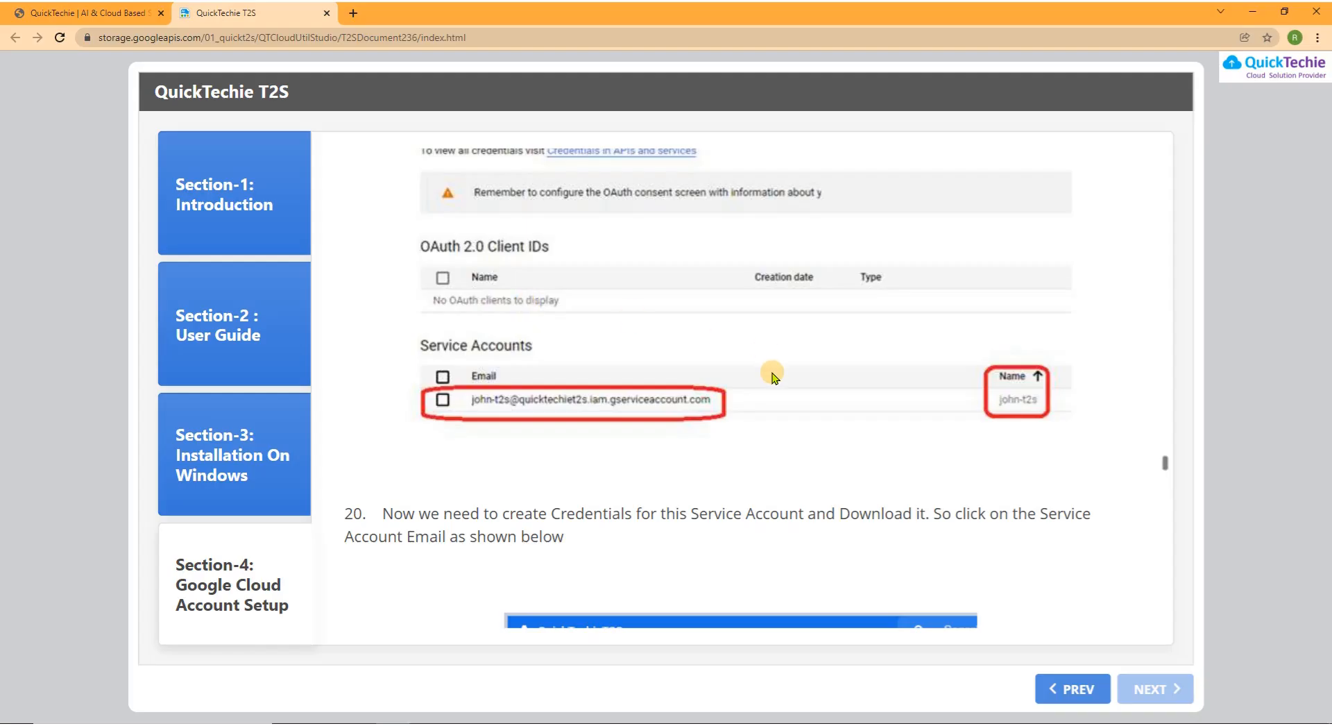
Scroll the guide to step 27, which says to rename the key file to T2SKey.json
{"action": "scroll", "coordinate": [768, 375], "scroll_direction": "down", "scroll_amount": 3}
{"action": "scroll", "coordinate": [694, 419], "scroll_direction": "down", "scroll_amount": 3}
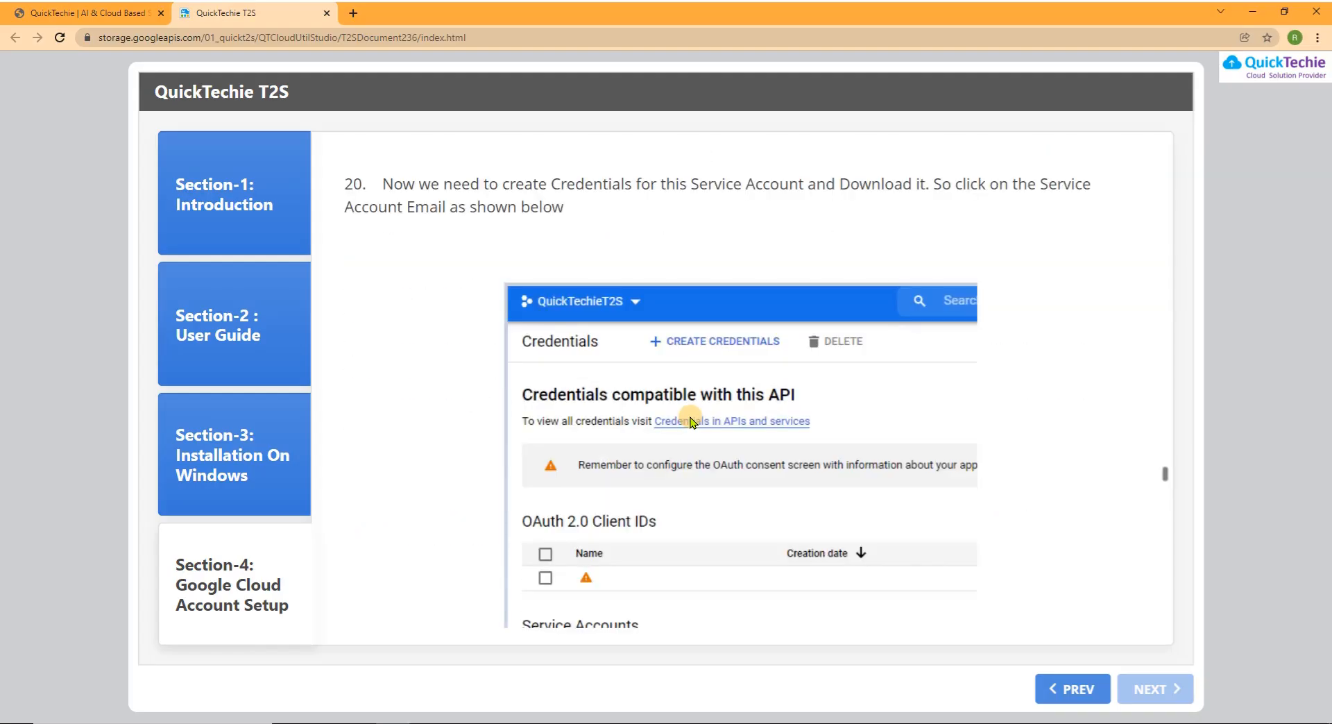
{"action": "scroll", "coordinate": [923, 450], "scroll_direction": "down", "scroll_amount": 18}
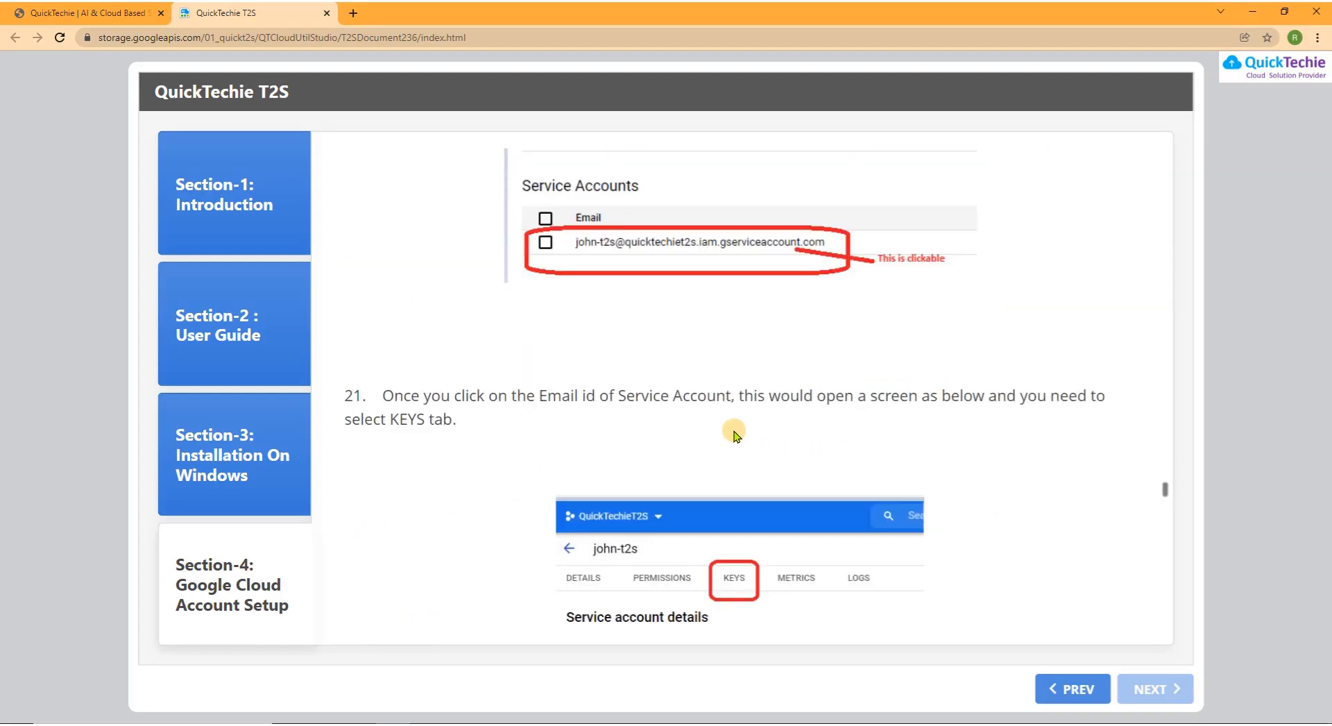
{"action": "scroll", "coordinate": [686, 428], "scroll_direction": "down", "scroll_amount": 12}
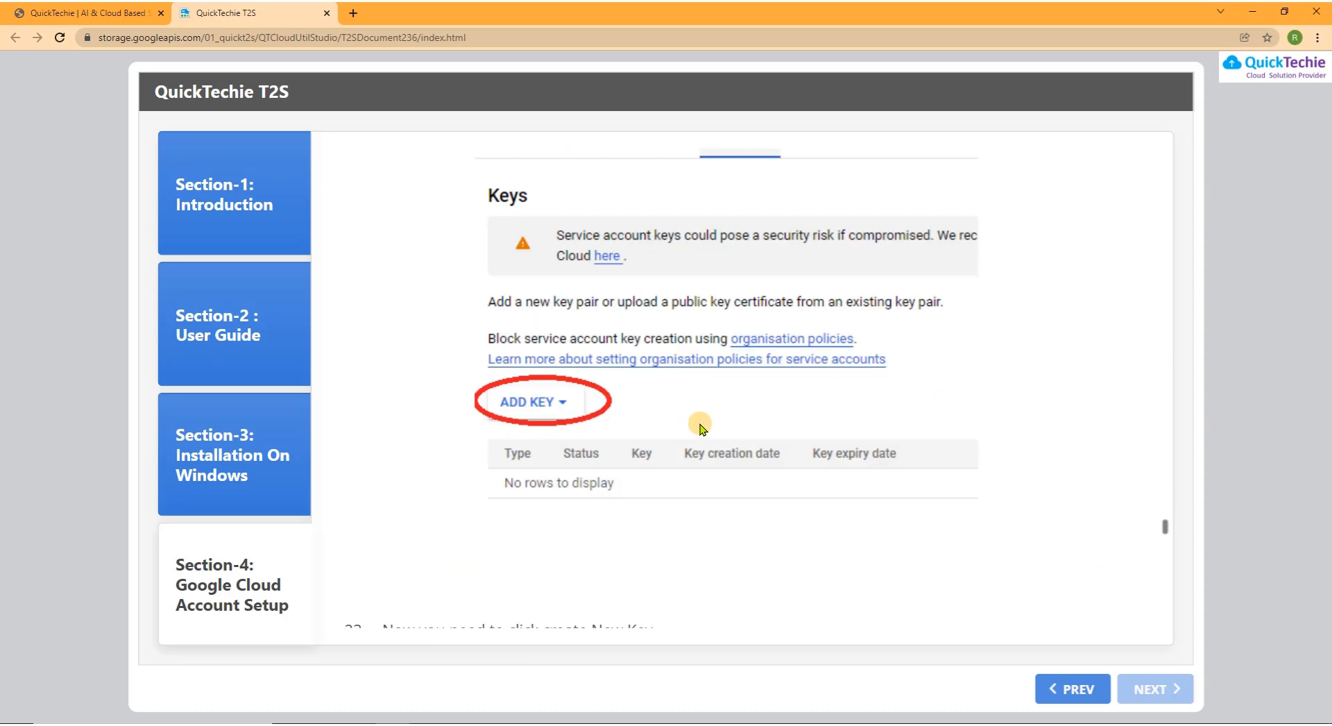
{"action": "scroll", "coordinate": [701, 424], "scroll_direction": "down", "scroll_amount": 8}
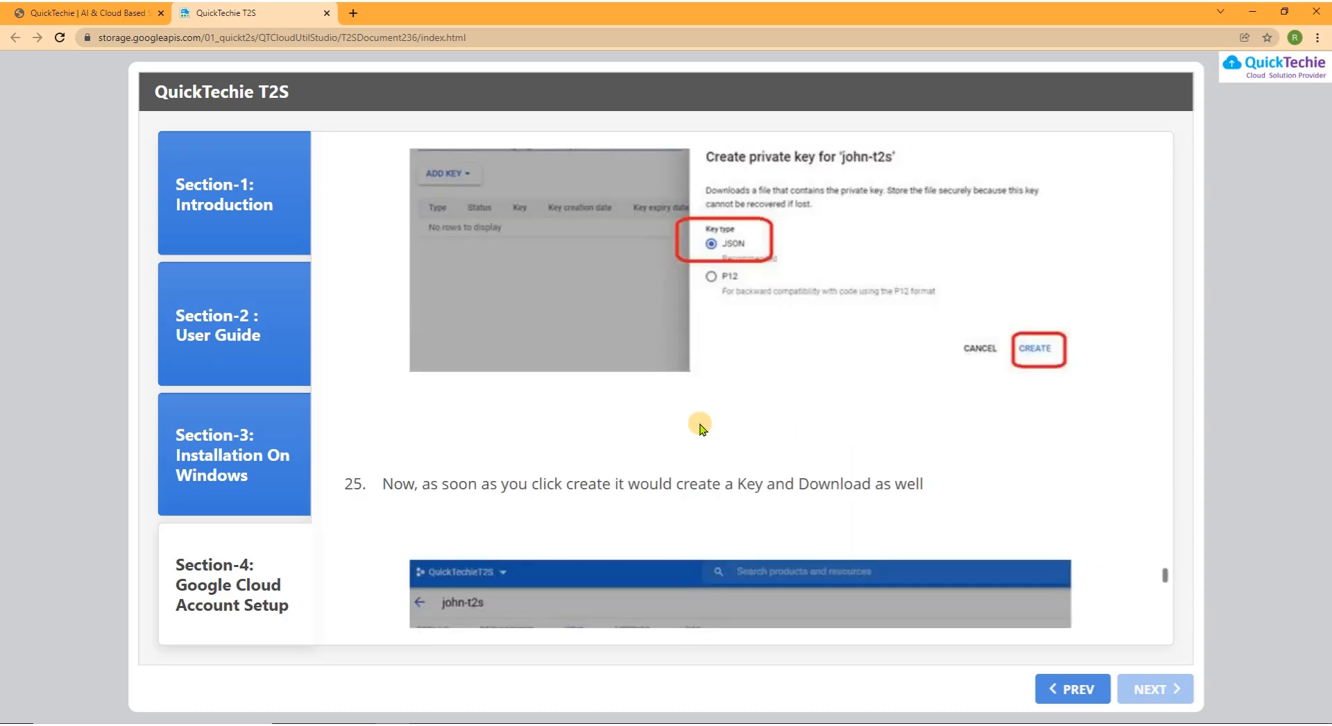
{"action": "scroll", "coordinate": [702, 423], "scroll_direction": "down", "scroll_amount": 10}
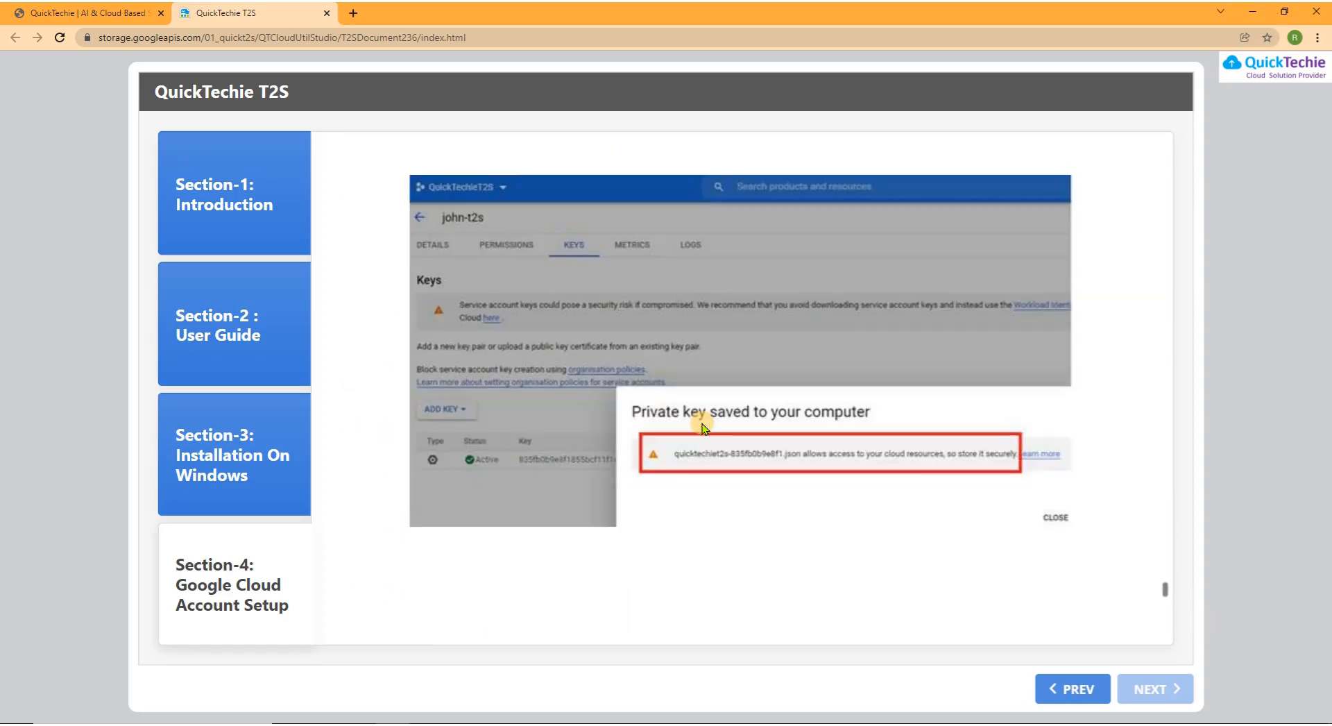
{"action": "scroll", "coordinate": [590, 381], "scroll_direction": "down", "scroll_amount": 3}
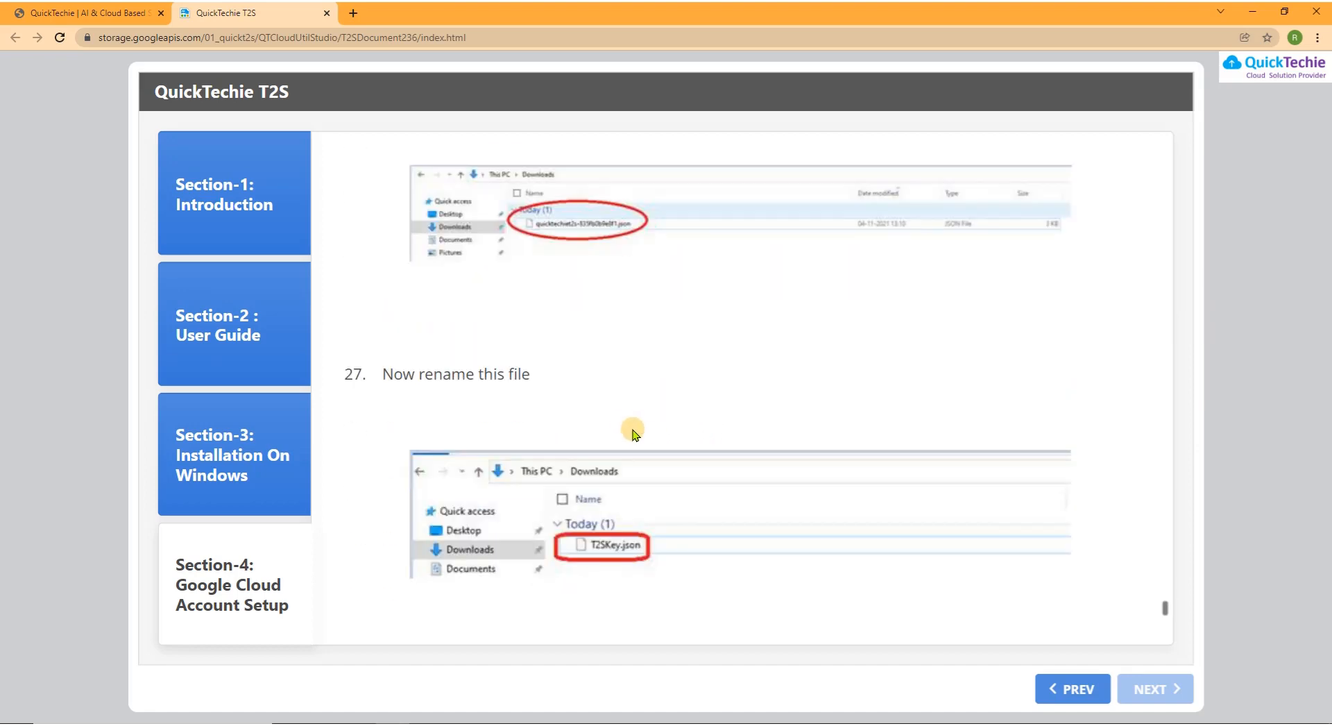
{"action": "scroll", "coordinate": [659, 402], "scroll_direction": "down", "scroll_amount": 1}
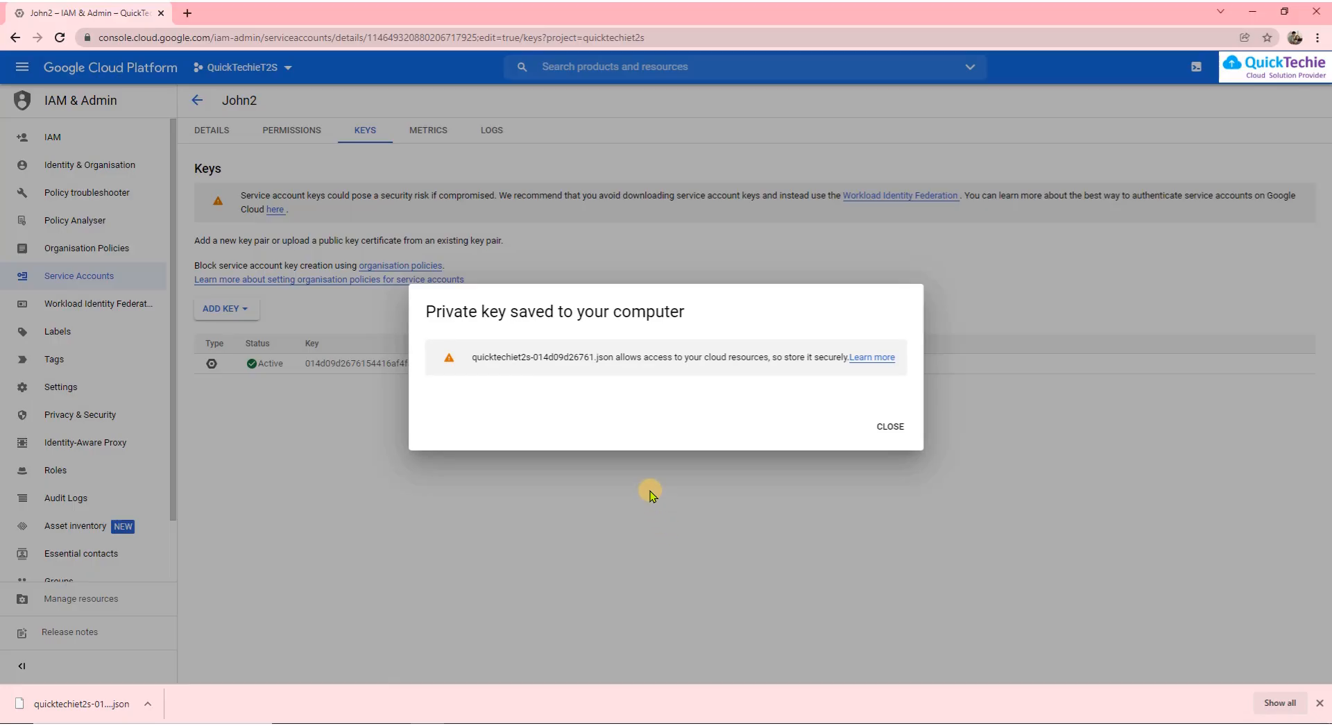
Rename the downloaded JSON key in Downloads to T2SKey.json and reveal the desktop
{"action": "key", "text": "alt+Tab"}
{"action": "key", "text": "alt+Tab"}
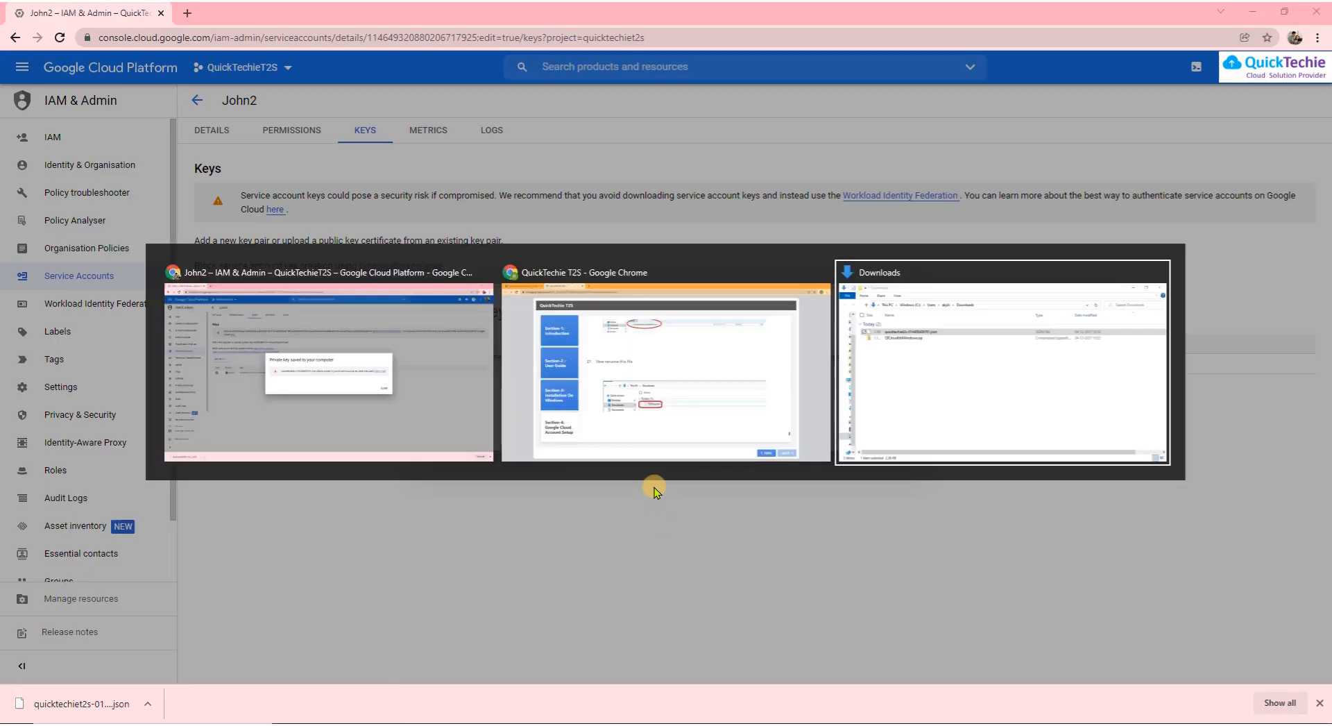
{"action": "key", "text": "F2"}
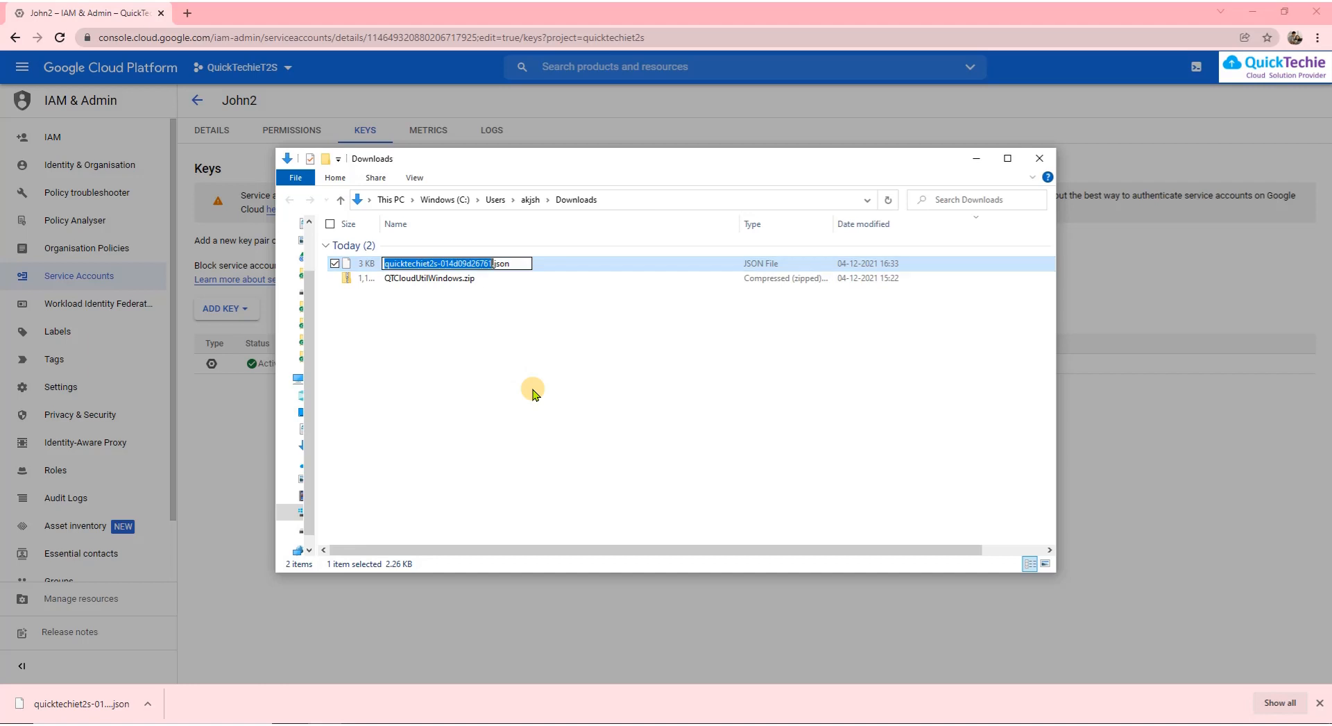
{"action": "type", "text": "T2S"}
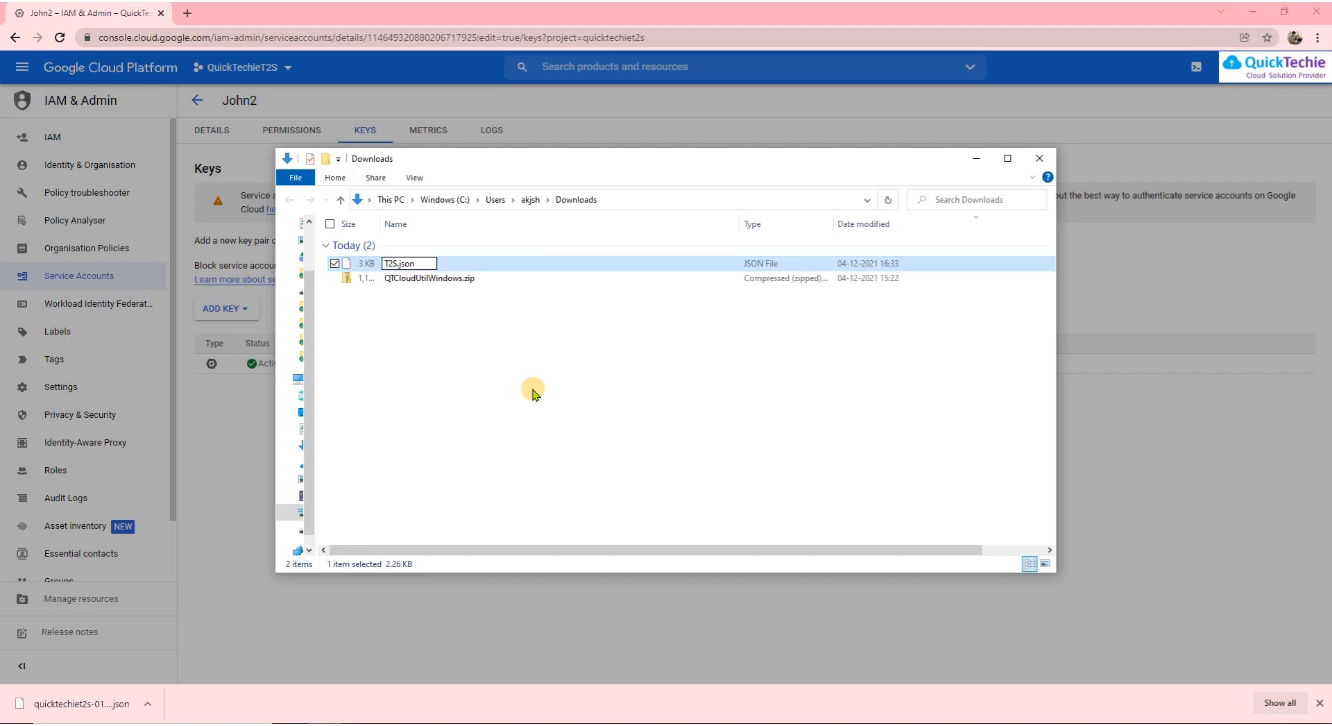
{"action": "type", "text": "Key"}
{"action": "key", "text": "Return"}
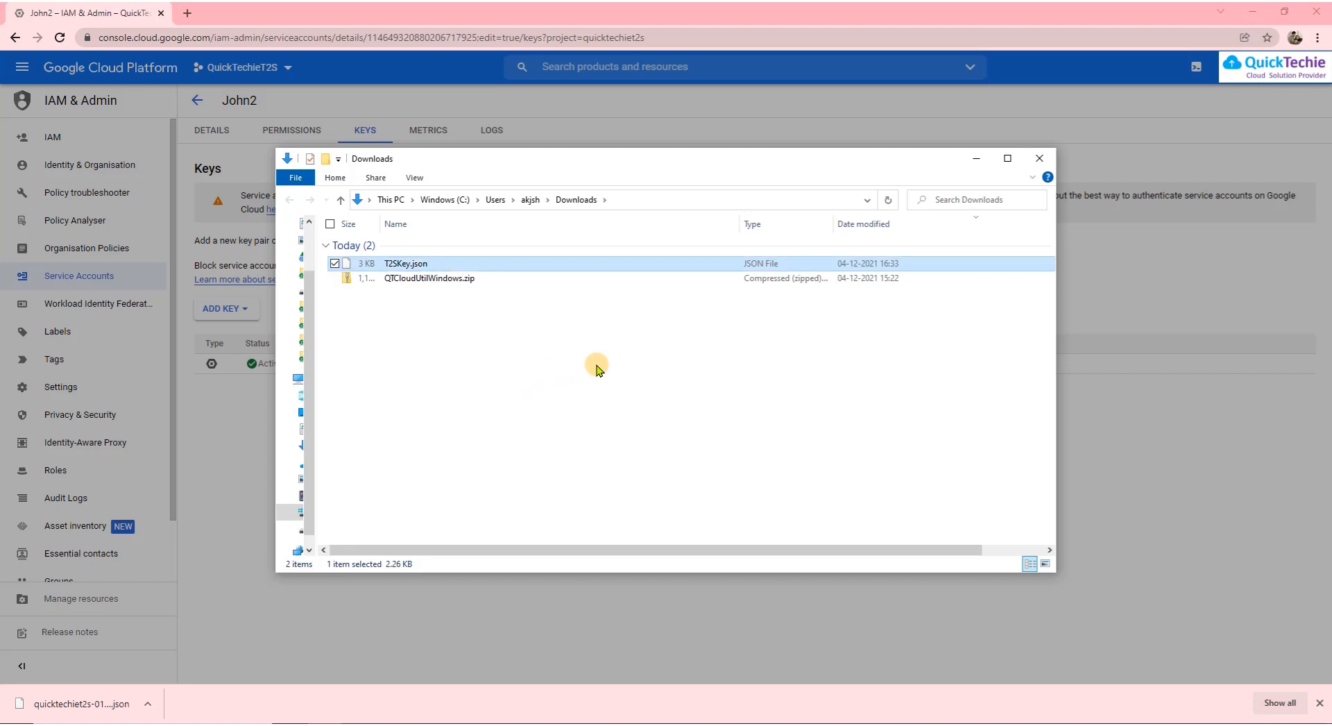
{"action": "key", "text": "super+d"}
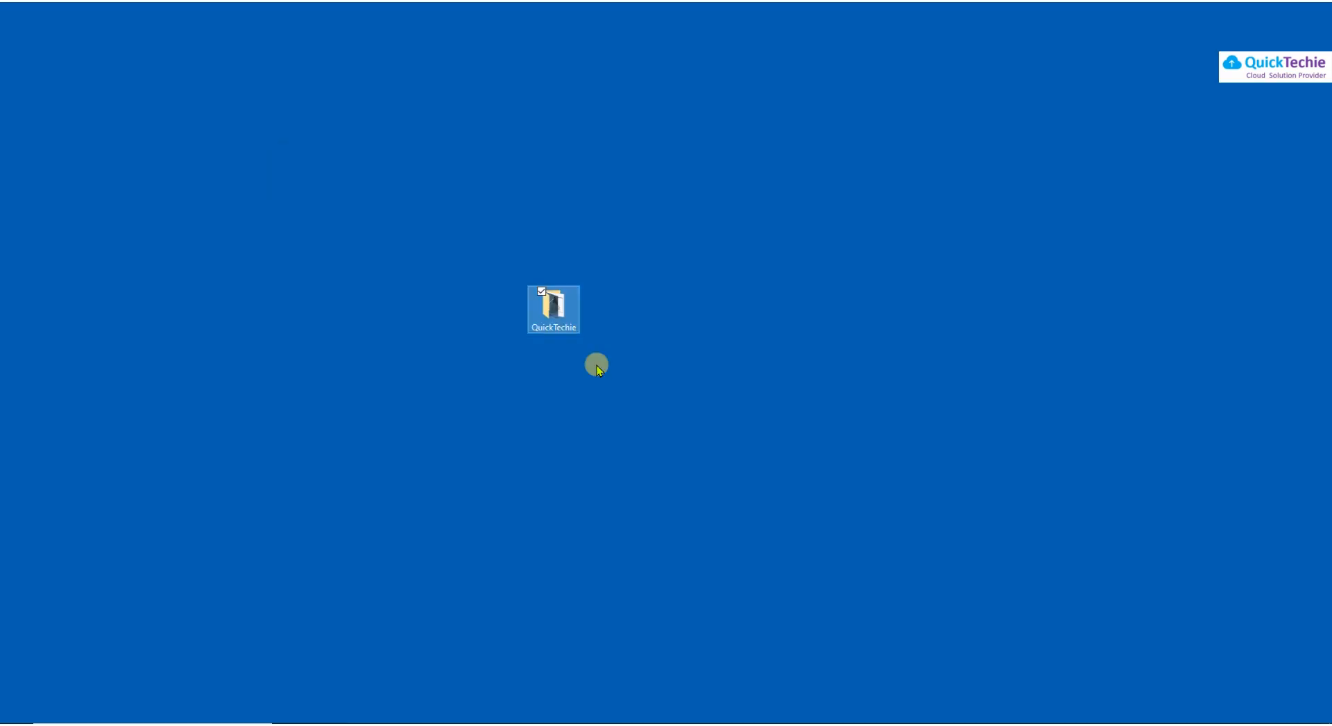
Paste T2SKey.json into the QuickTechie folder and run LaunchApplicationOnWindows.bat
{"action": "double_click", "coordinate": [562, 315]}
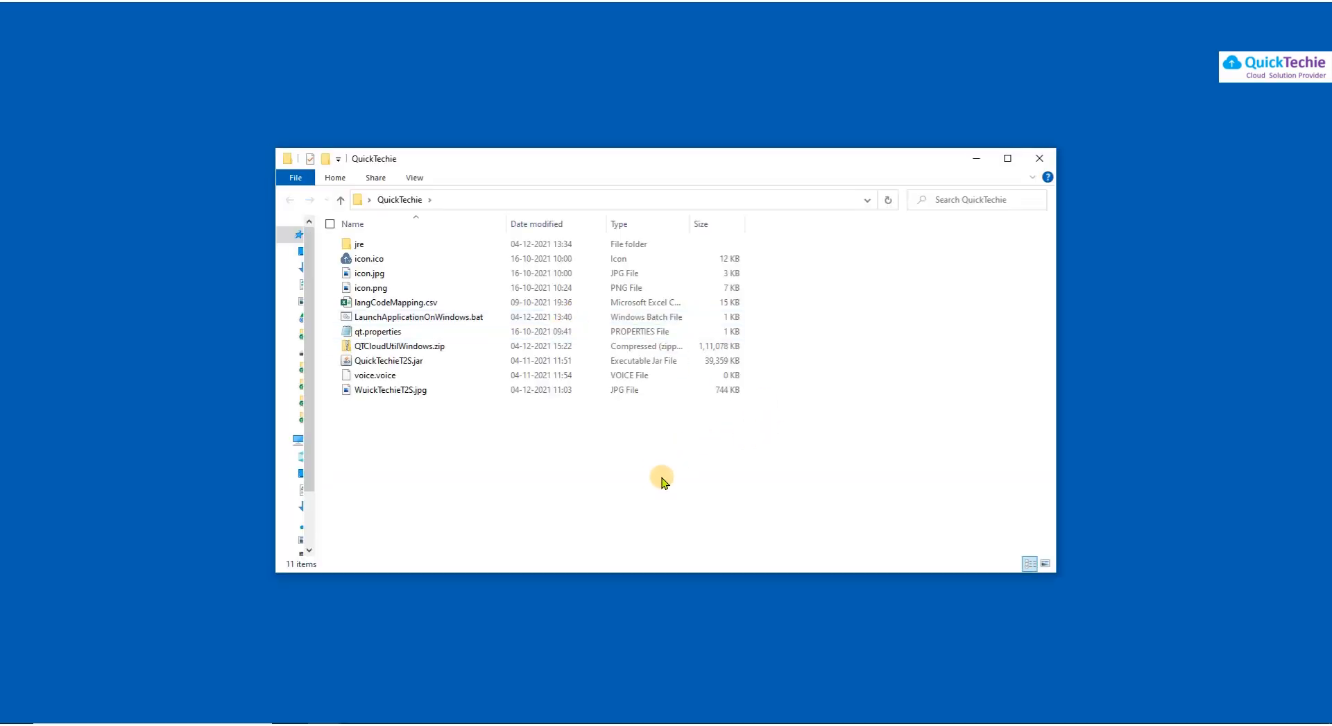
{"action": "key", "text": "ctrl+v"}
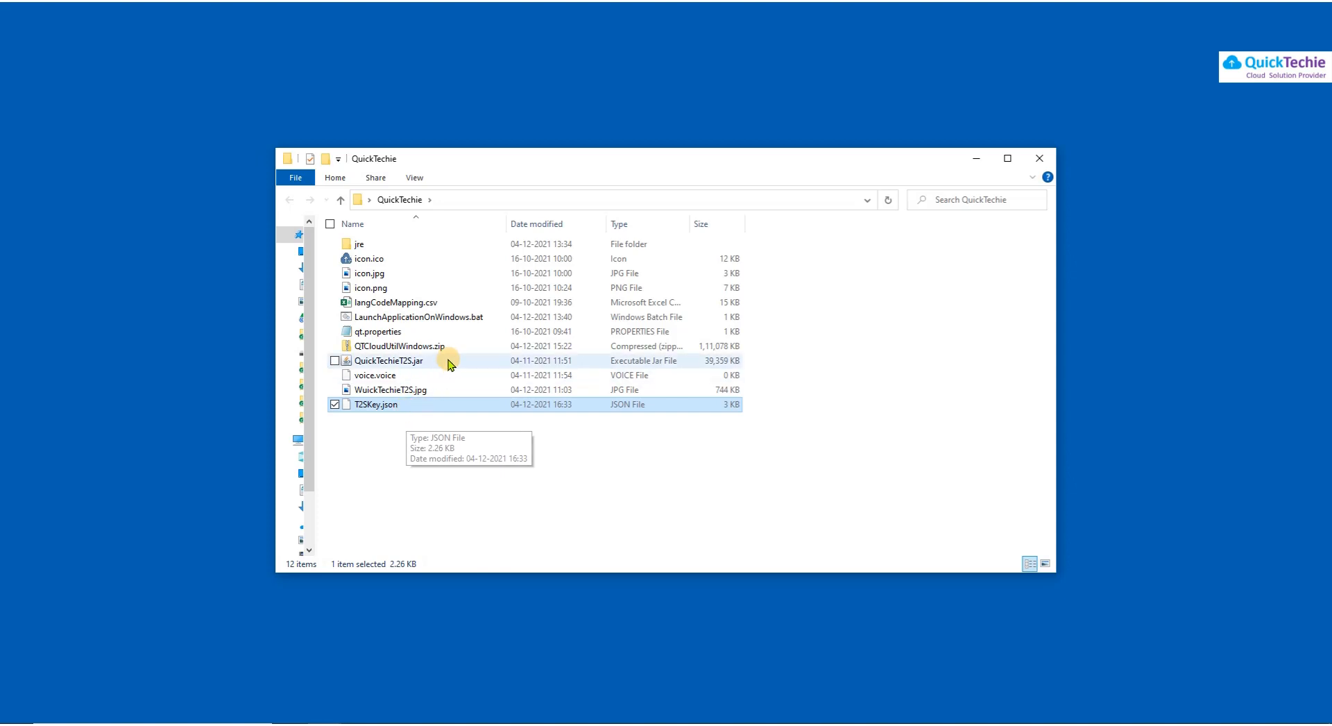
{"action": "double_click", "coordinate": [429, 318]}
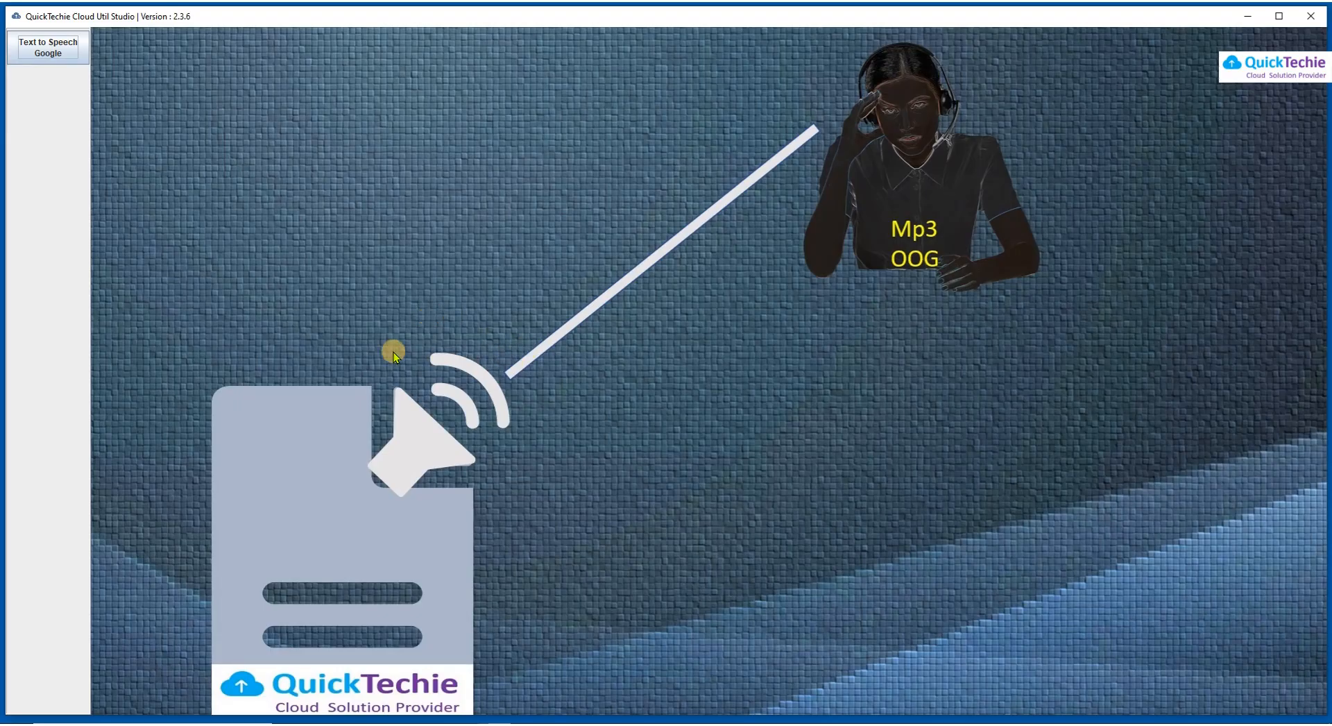
Generate an MP3 of the text with the English (Australia) Standard-A female voice in demo mode
{"action": "left_click", "coordinate": [48, 47]}
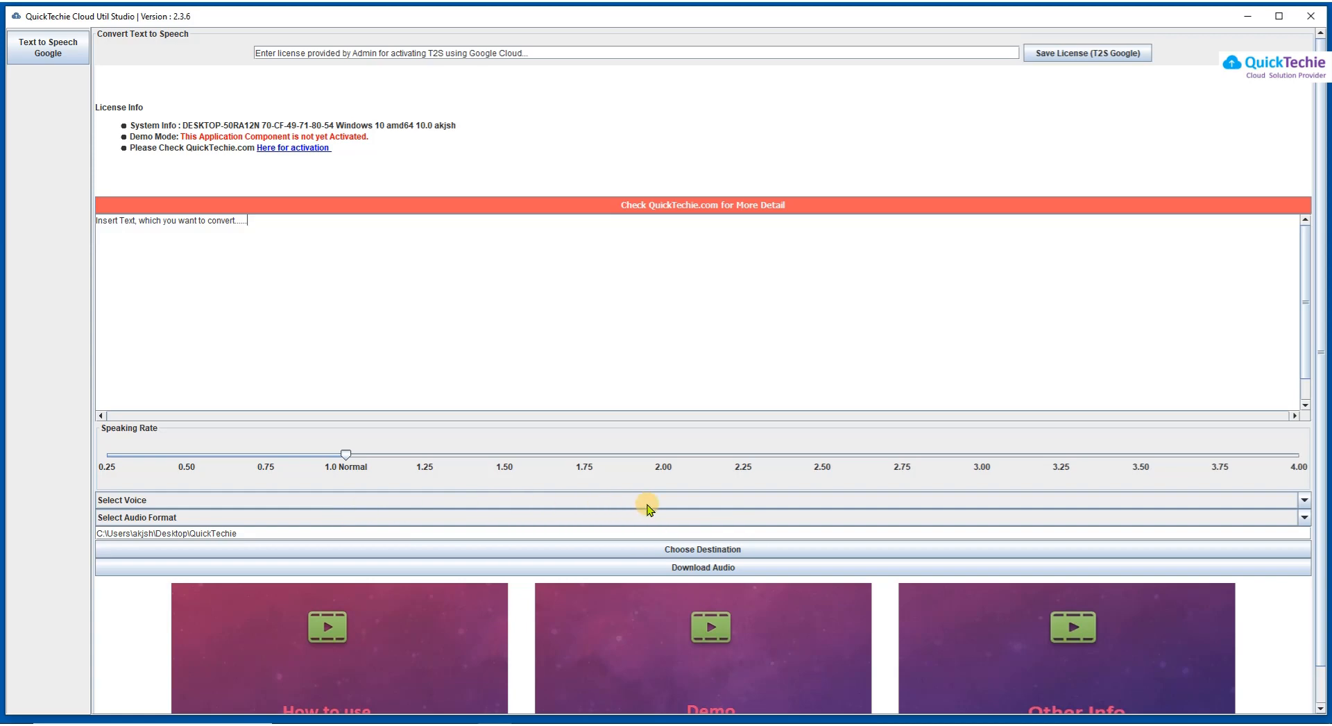
{"action": "left_click", "coordinate": [699, 503]}
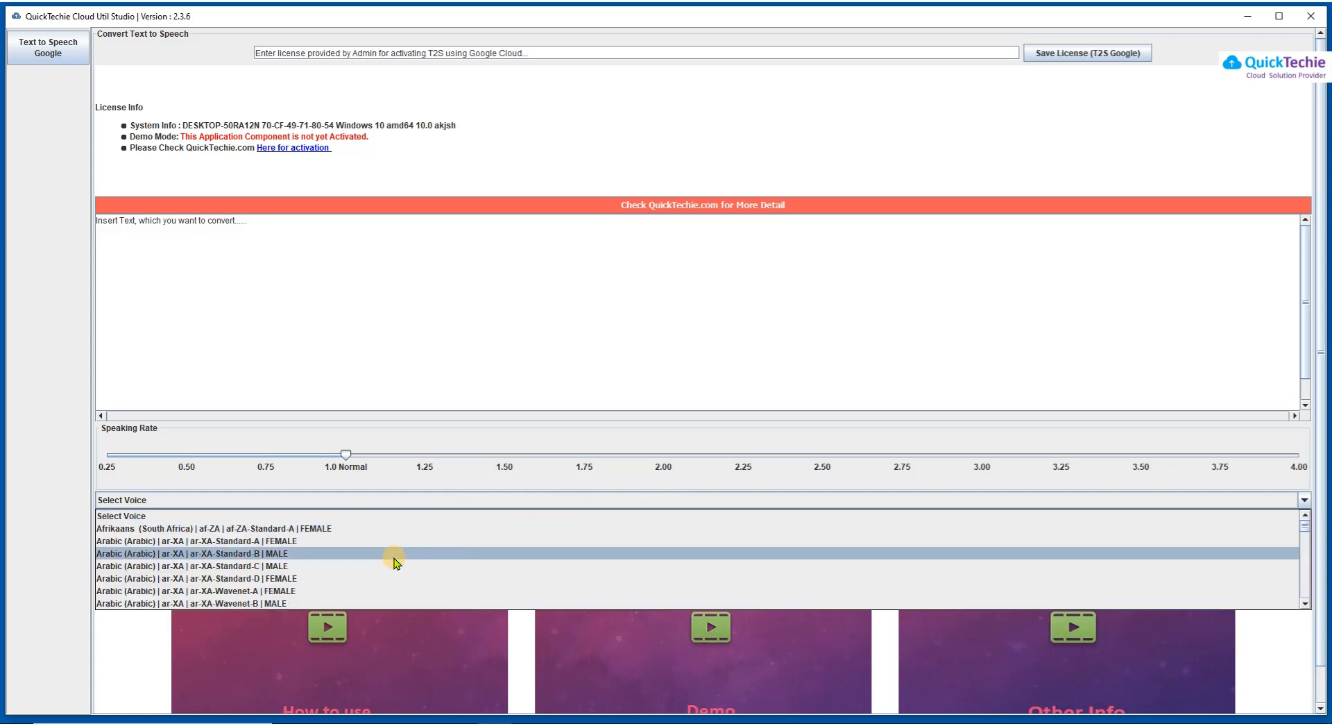
{"action": "key", "text": "e"}
{"action": "left_click", "coordinate": [263, 603]}
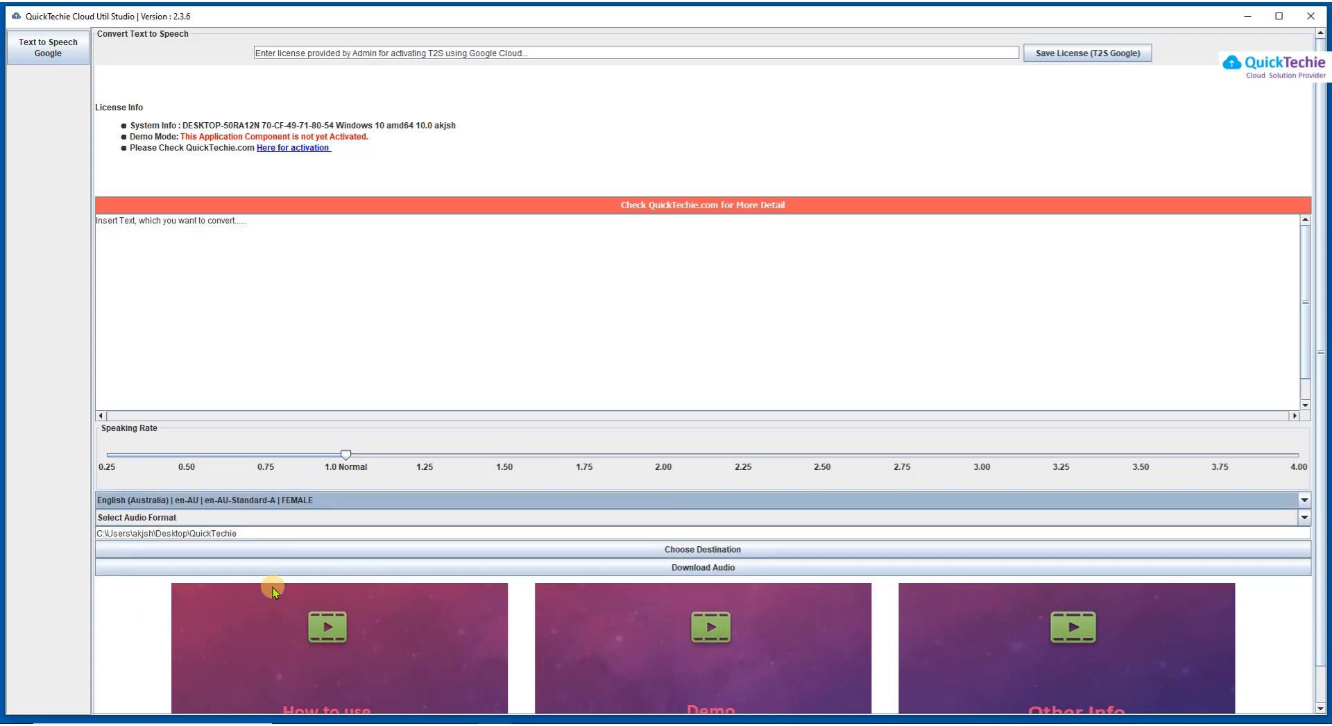
{"action": "left_click", "coordinate": [648, 520]}
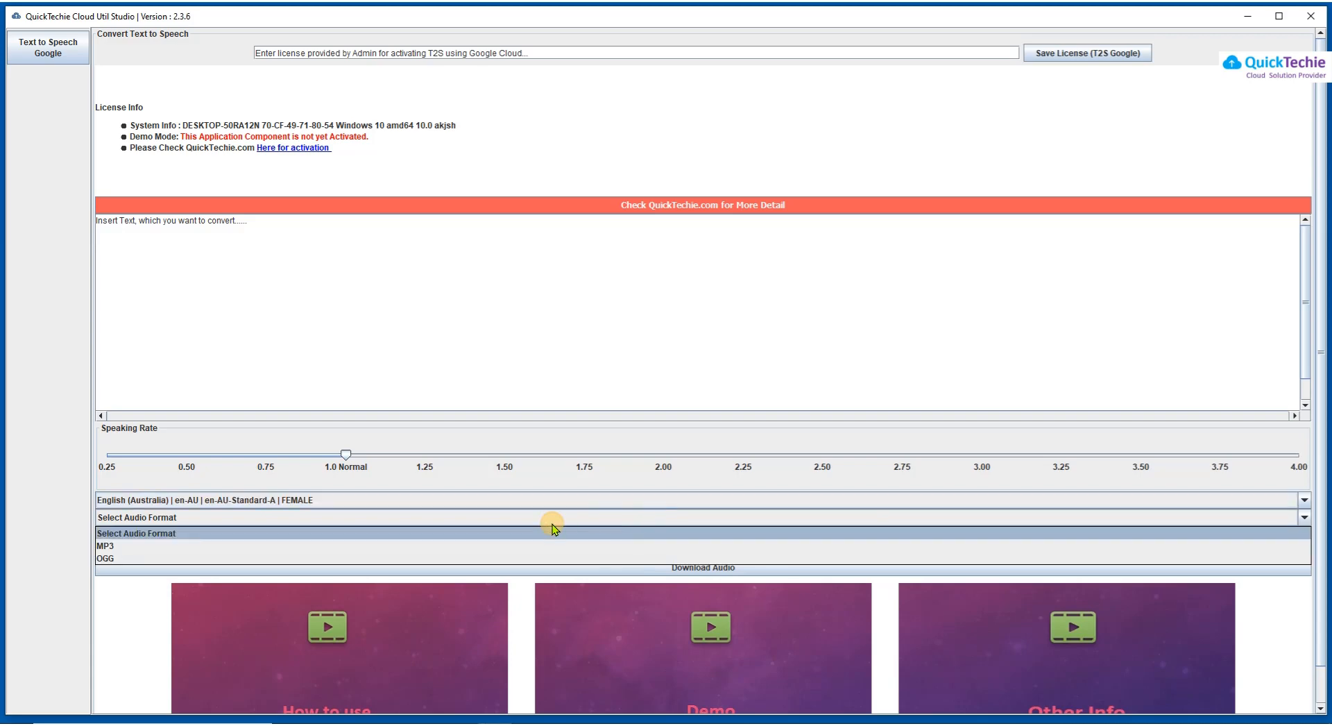
{"action": "left_click", "coordinate": [243, 550]}
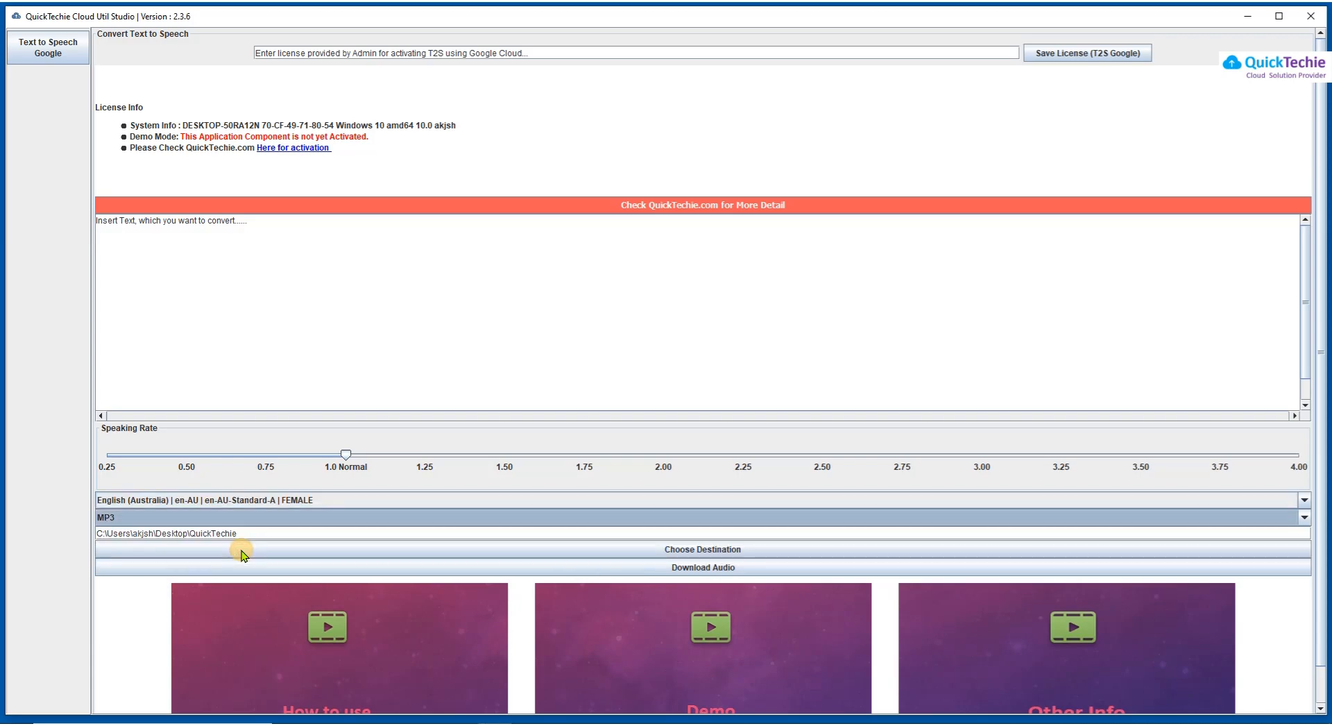
{"action": "left_click", "coordinate": [748, 567]}
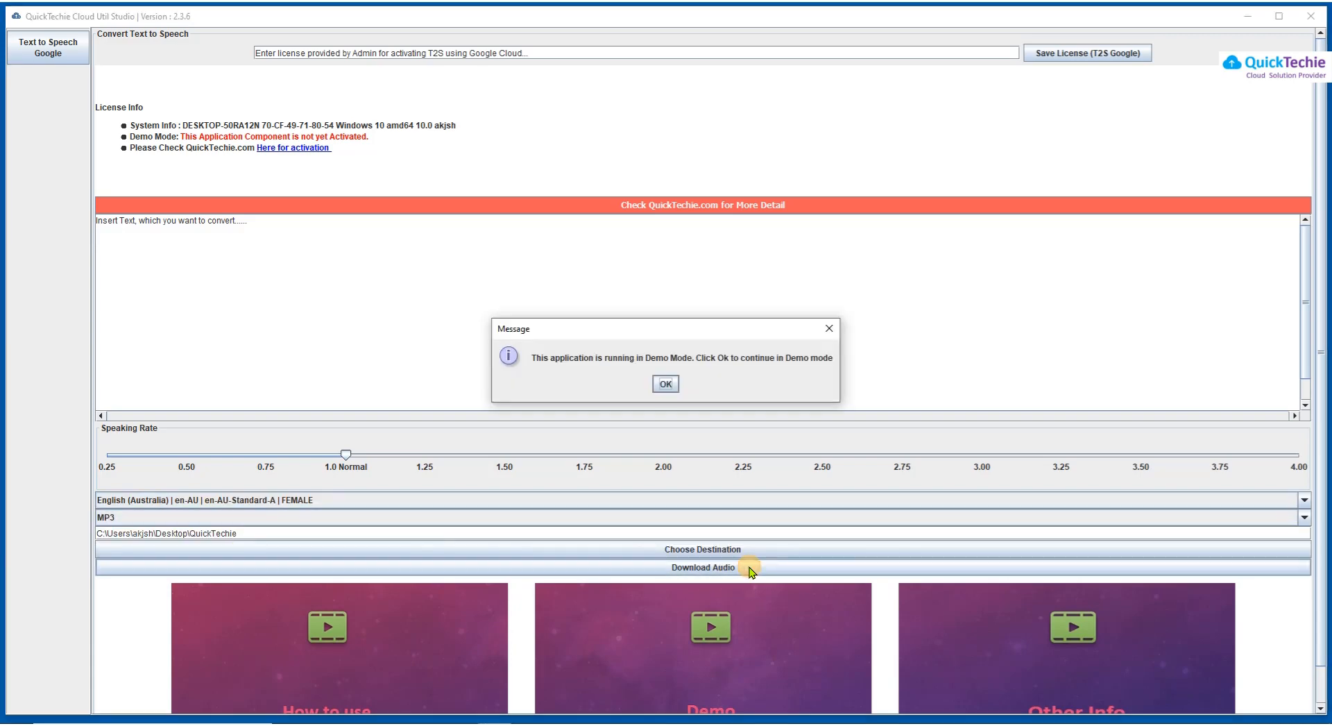
{"action": "left_click", "coordinate": [665, 384]}
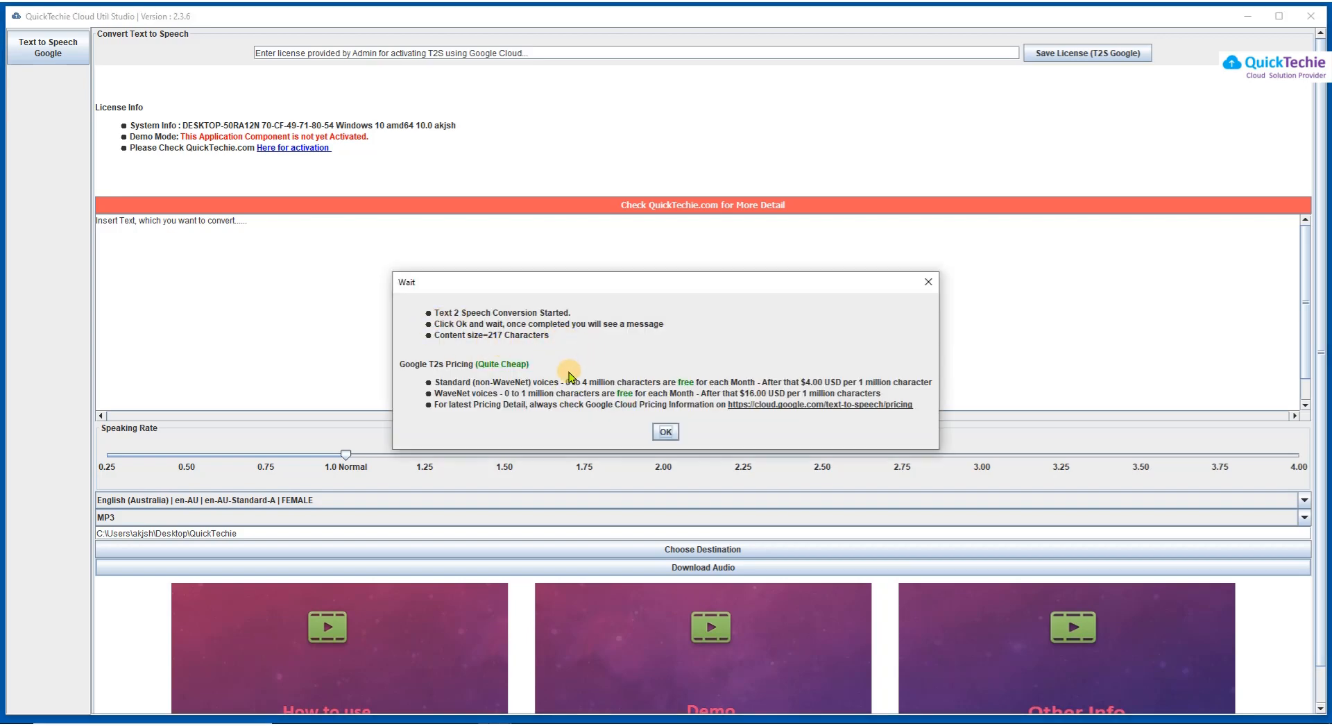
{"action": "left_click", "coordinate": [666, 432]}
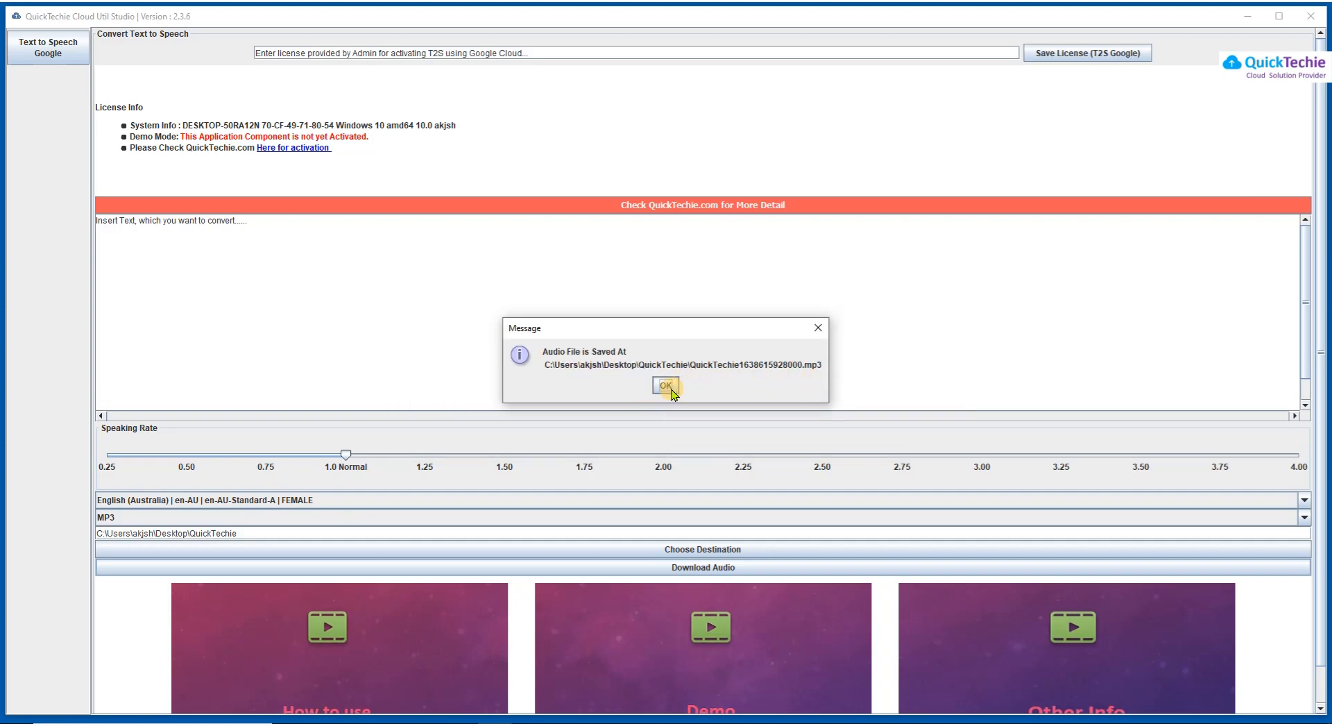
{"action": "left_click", "coordinate": [666, 386]}
Play QuickTechie1638615928000.mp3 in Groove Music, then close the player and delete the file
{"action": "mouse_move", "coordinate": [335, 721]}
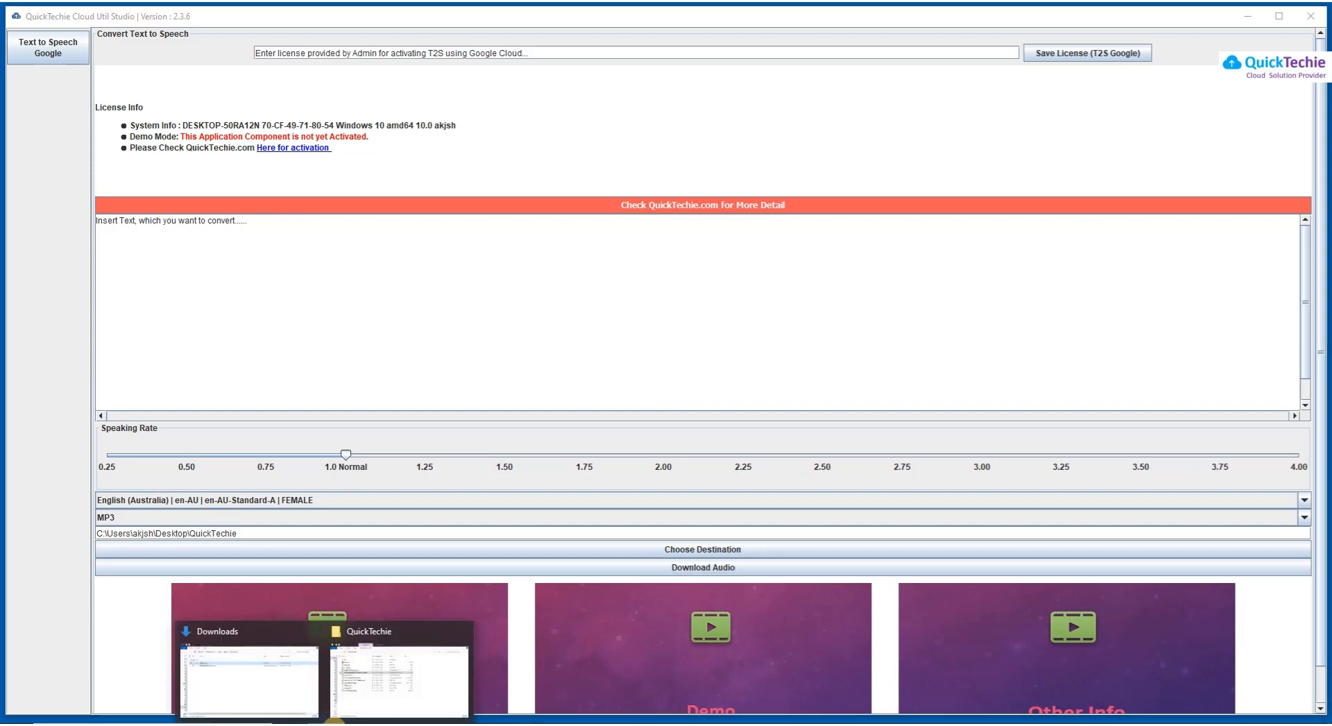
{"action": "left_click", "coordinate": [455, 669]}
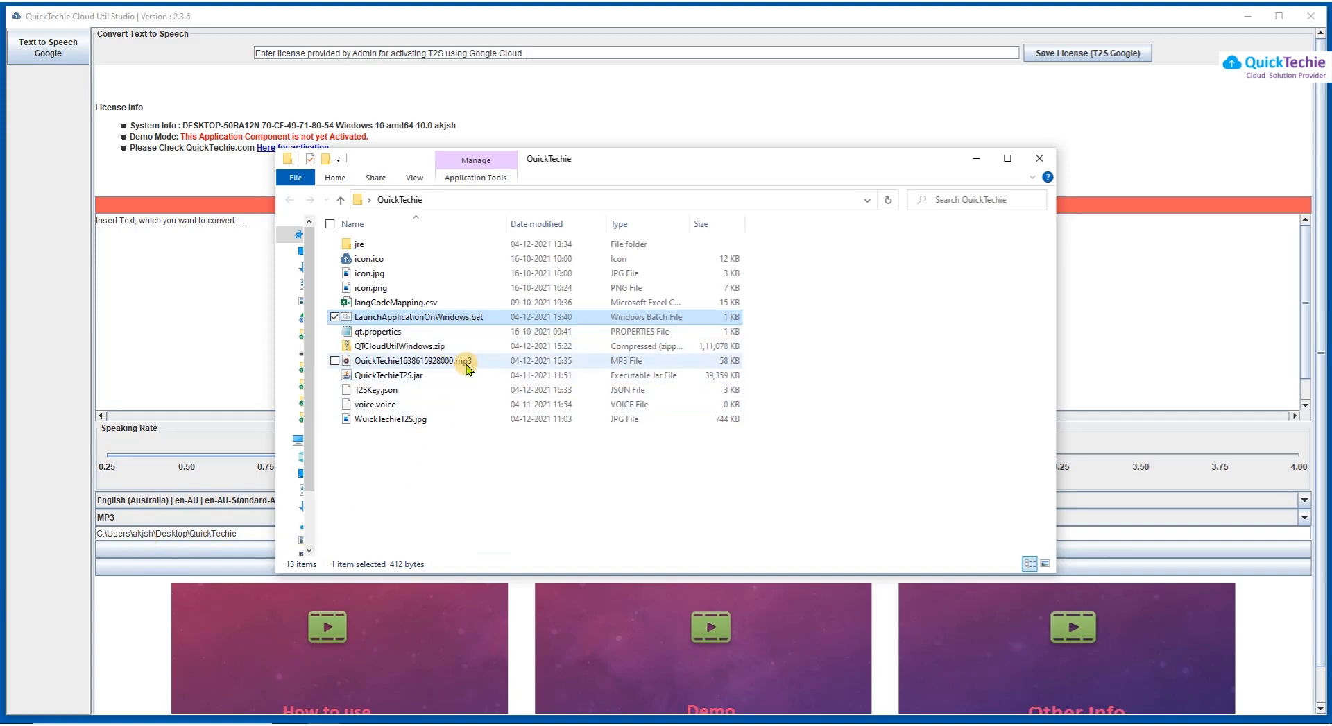
{"action": "double_click", "coordinate": [444, 361]}
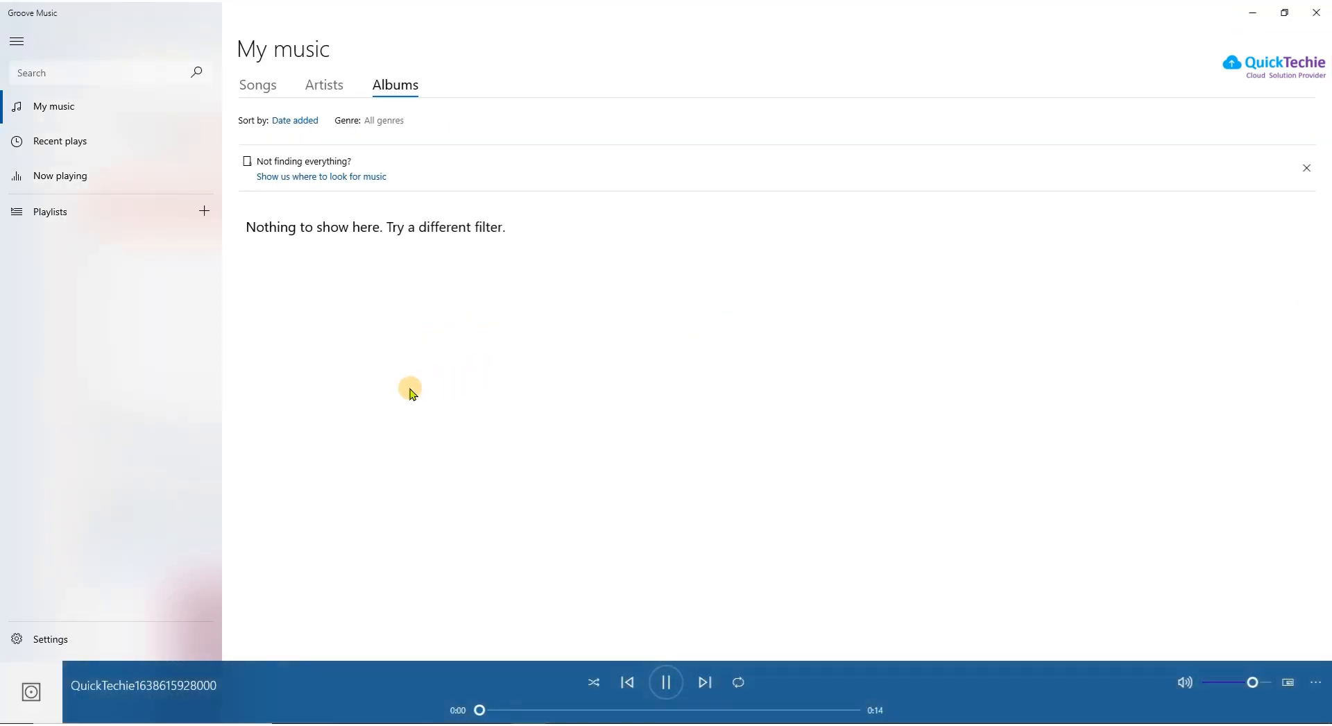
{"action": "left_click", "coordinate": [664, 682]}
{"action": "left_click", "coordinate": [1316, 13]}
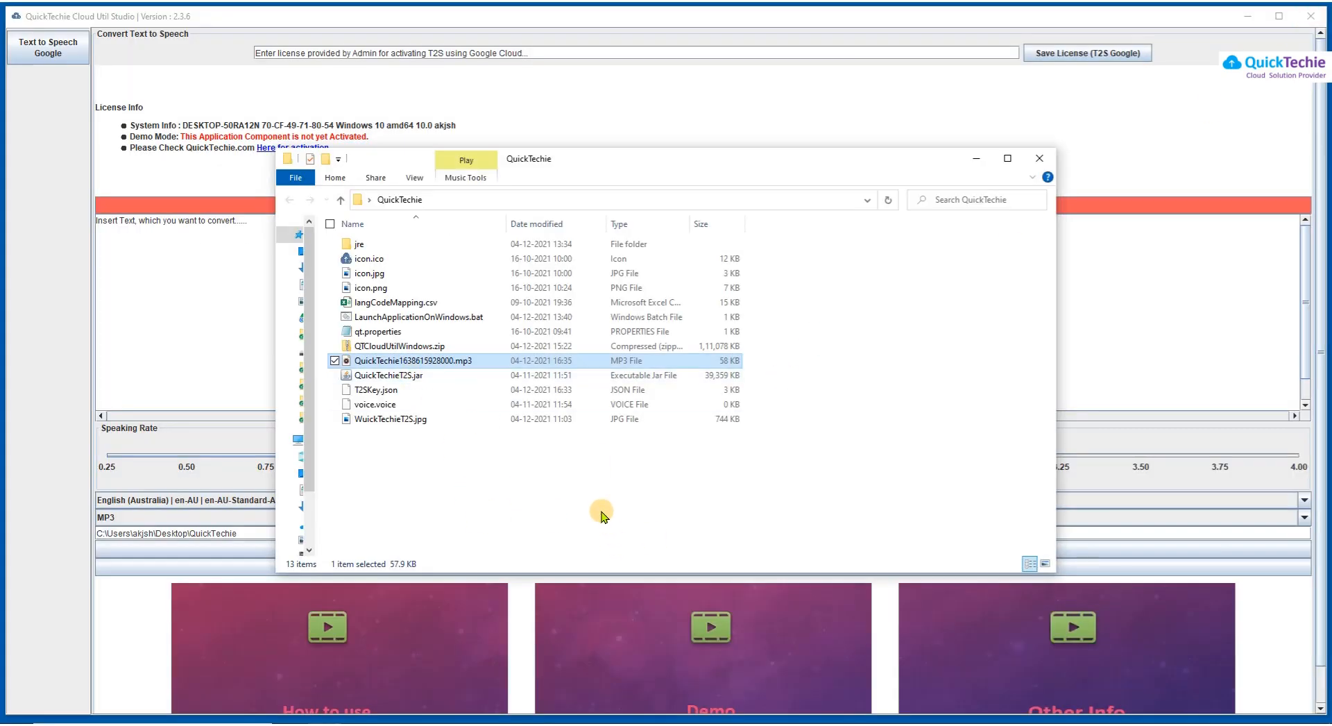
{"action": "key", "text": "Delete"}
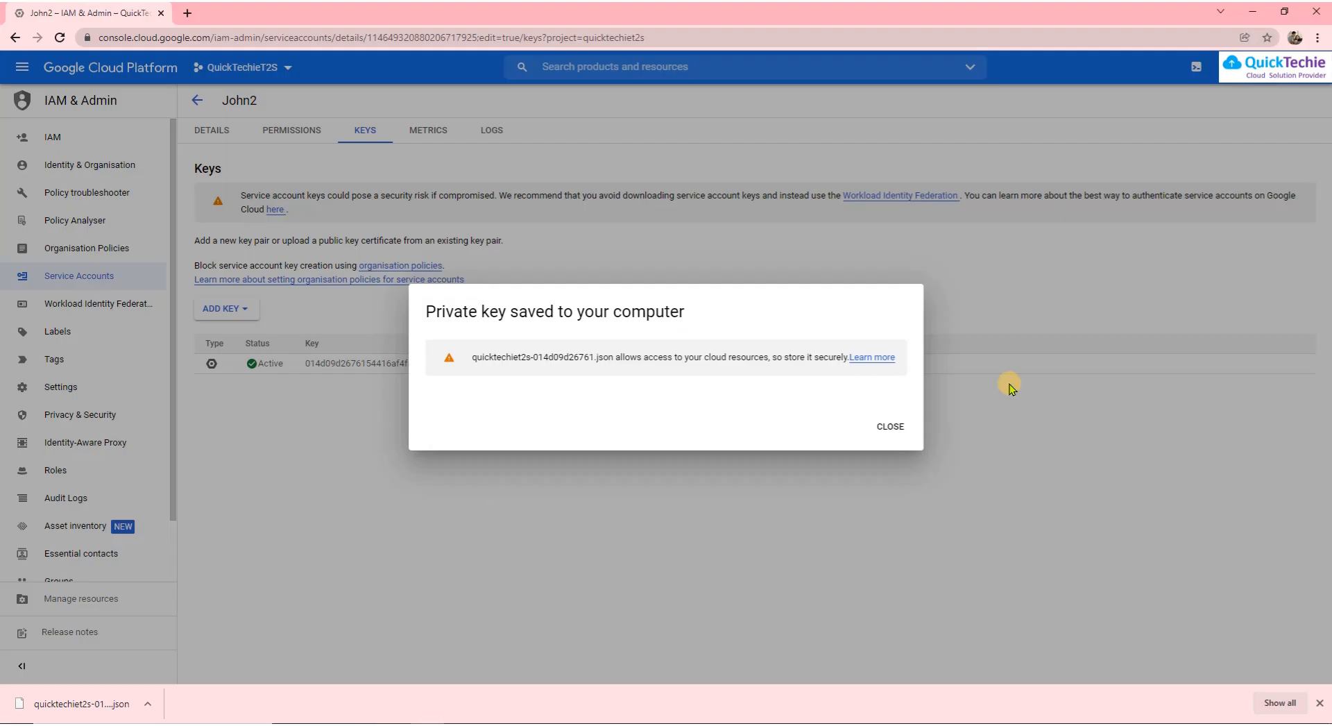
Close the Private key saved notice and scroll the guide down to step 29
{"action": "left_click", "coordinate": [888, 427]}
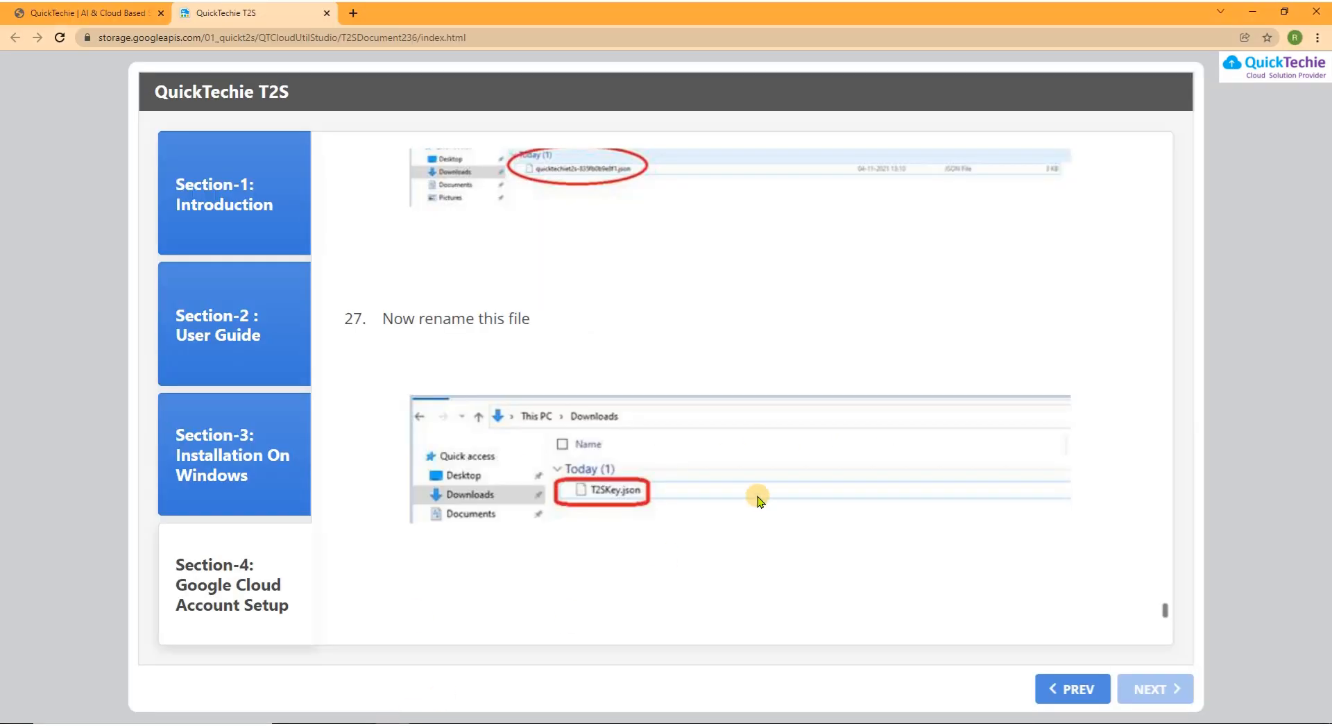
{"action": "scroll", "coordinate": [757, 500], "scroll_direction": "down", "scroll_amount": 9}
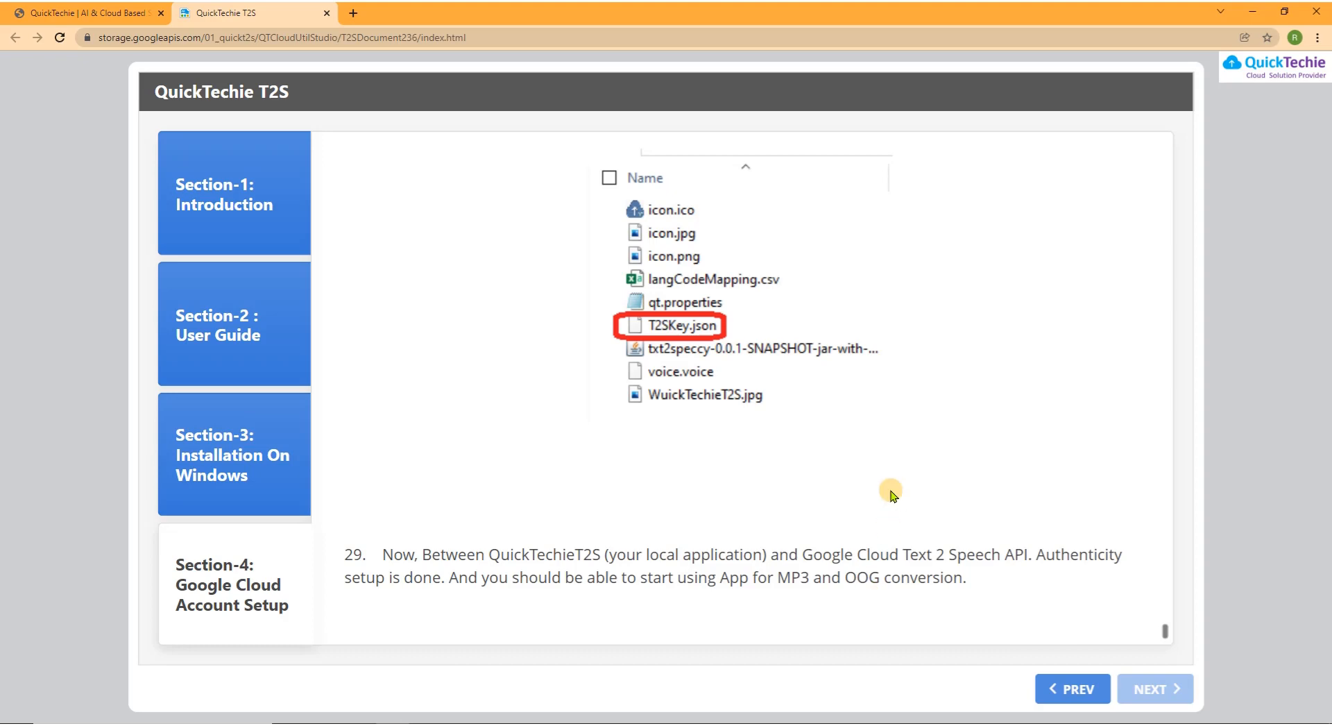
Switch to the 'QuickTechie | AI & Cloud Based' website tab
{"action": "left_click", "coordinate": [104, 12]}
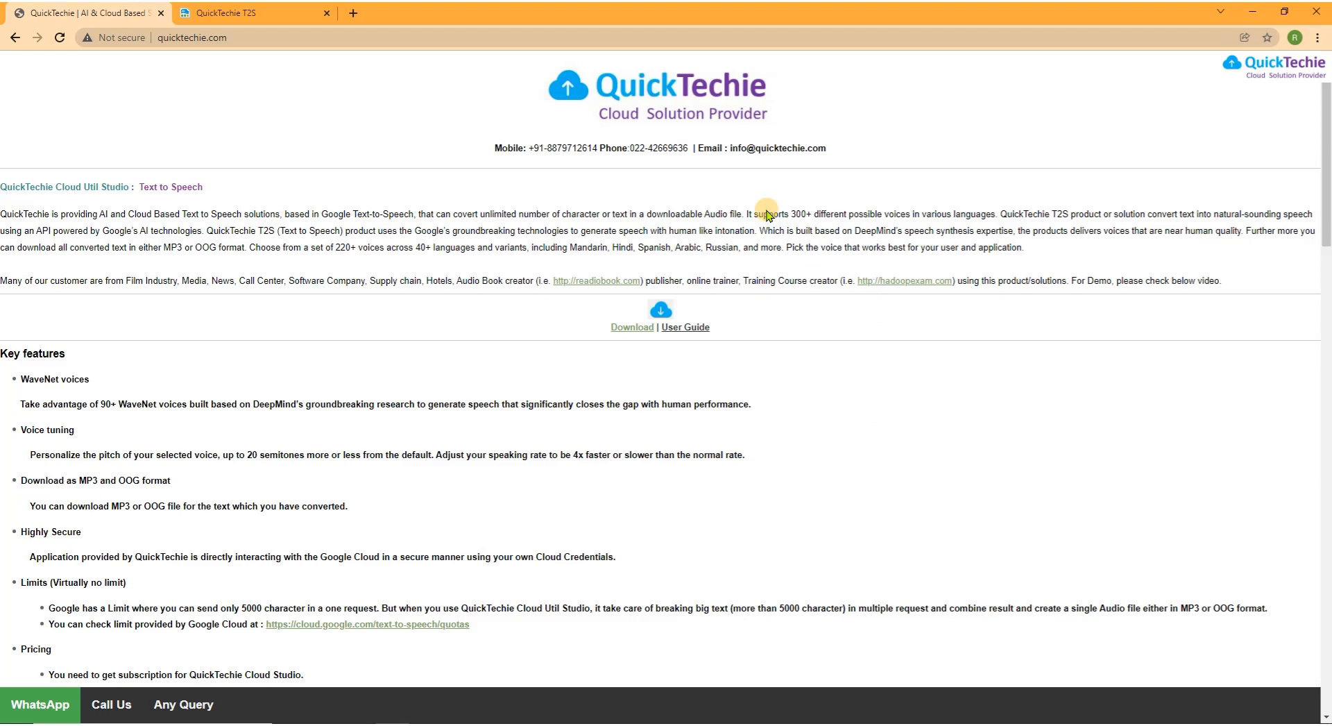
Select the Mobile/Phone/Email contact line beneath the QuickTechie logo
{"action": "left_click_drag", "start_coordinate": [826, 147], "coordinate": [483, 156]}
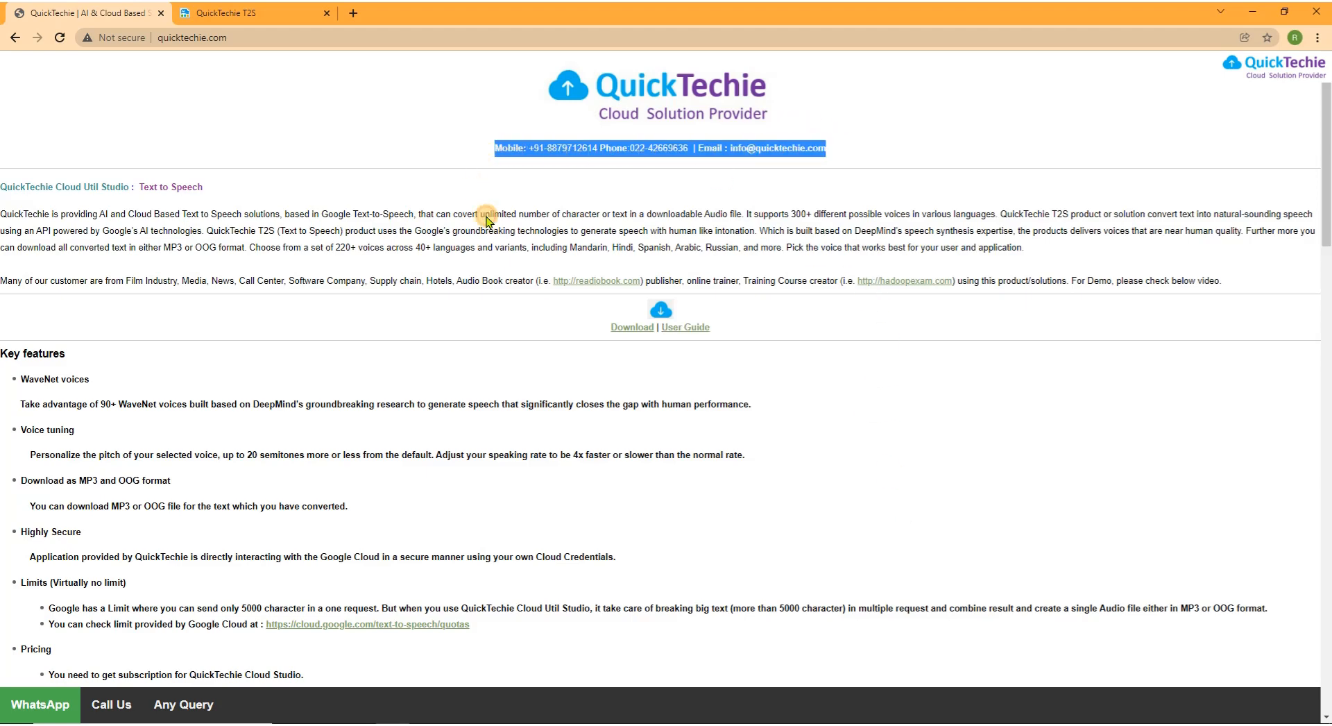